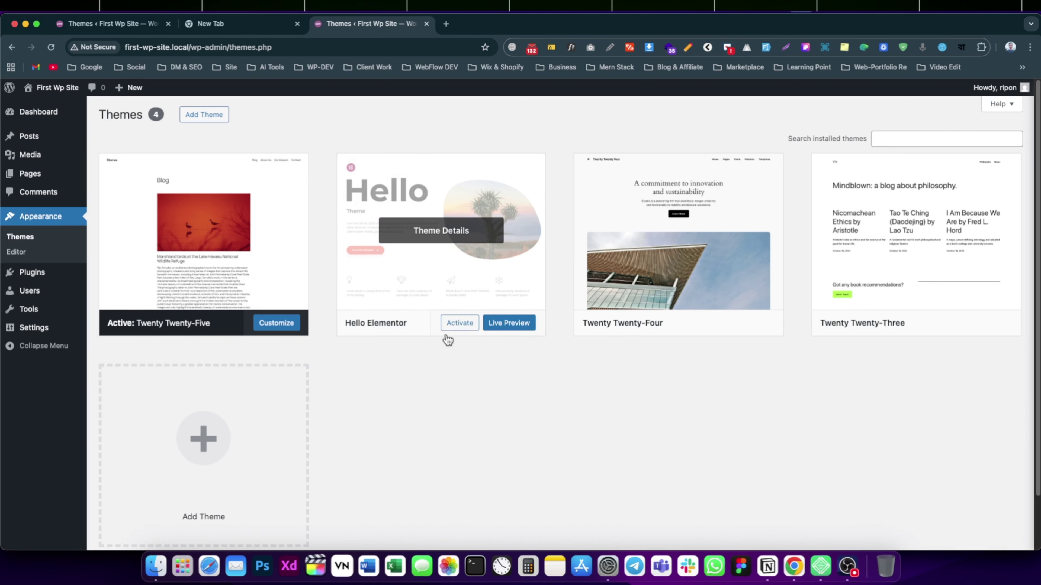
- Activate the Hello Elementor theme
{"action": "left_click", "coordinate": [465, 328]}
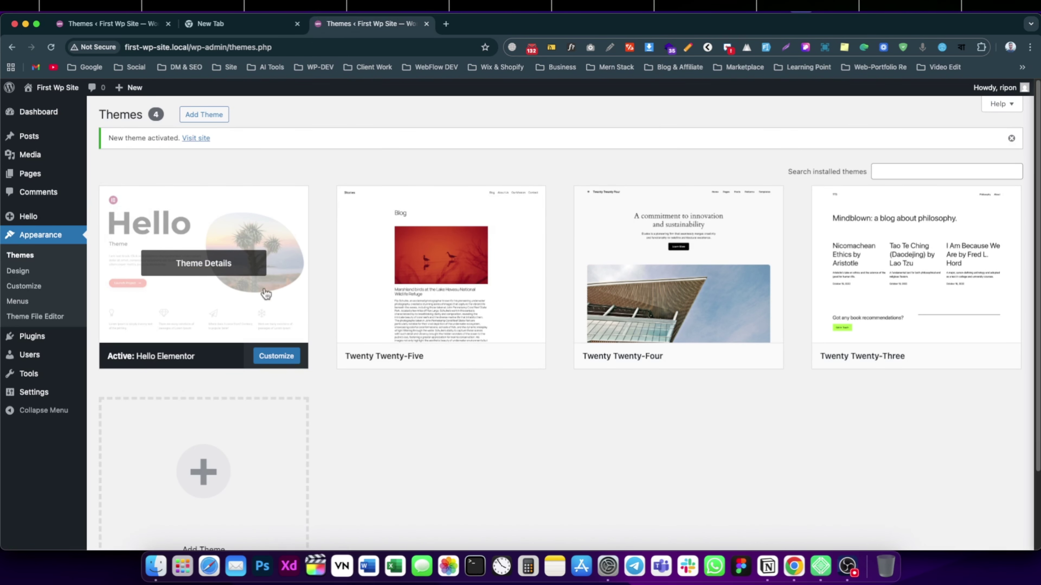
{"action": "mouse_move", "coordinate": [27, 221]}
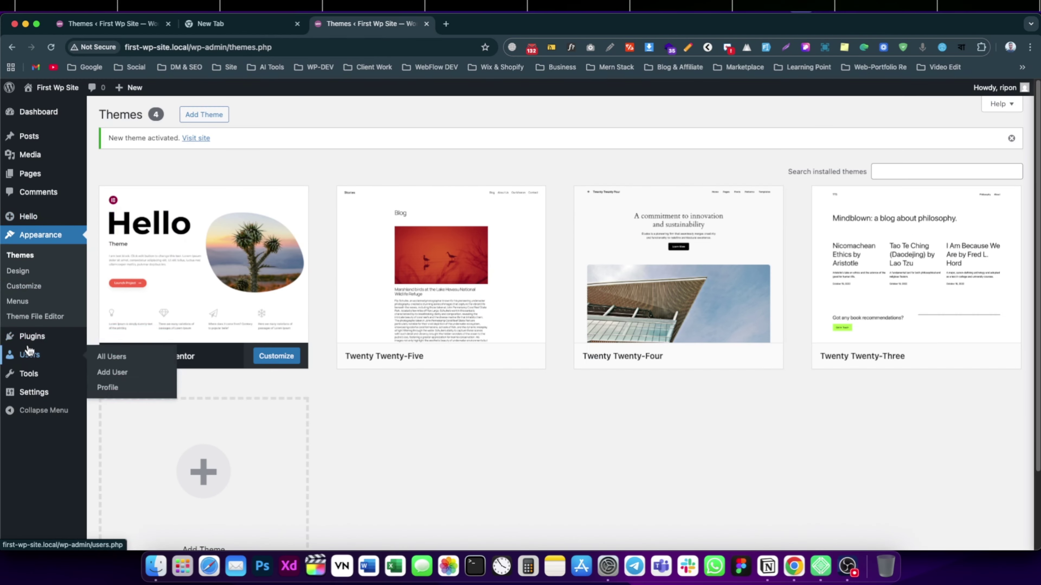
- Find Elementor Website Builder among the popular plugins and install it
{"action": "mouse_move", "coordinate": [28, 345]}
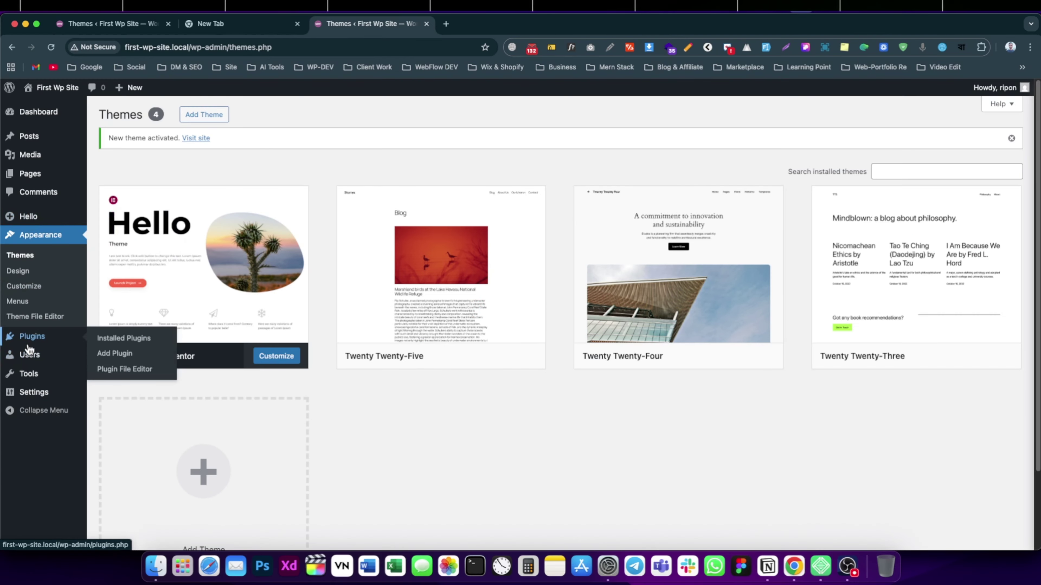
{"action": "left_click", "coordinate": [31, 336]}
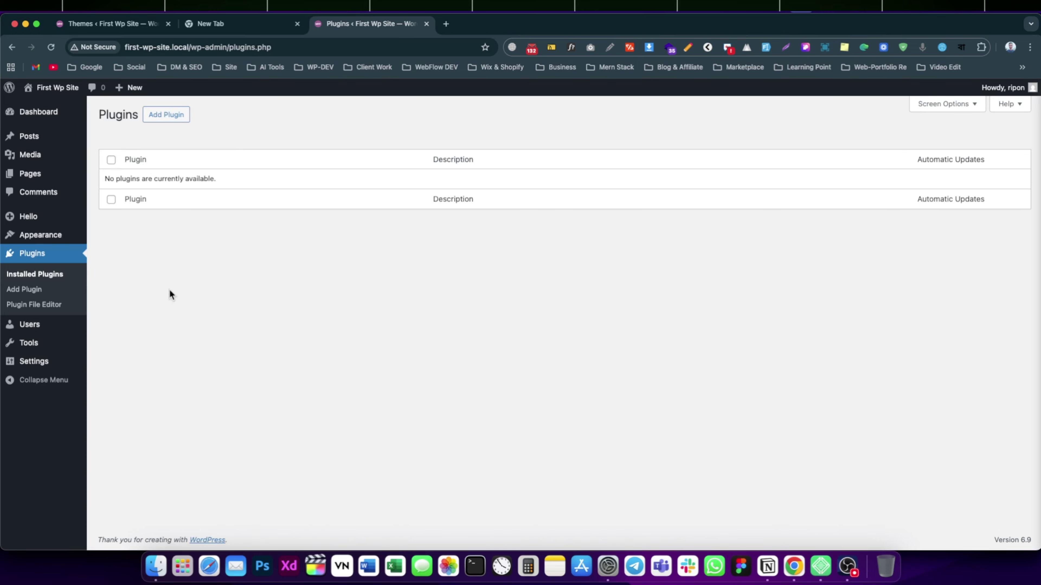
{"action": "left_click", "coordinate": [161, 118]}
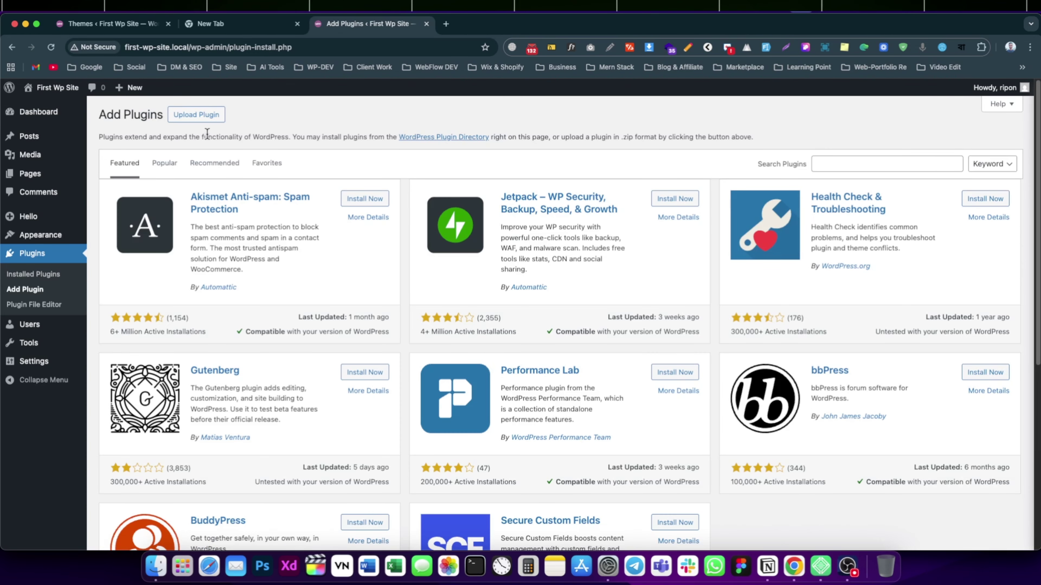
{"action": "left_click", "coordinate": [166, 164]}
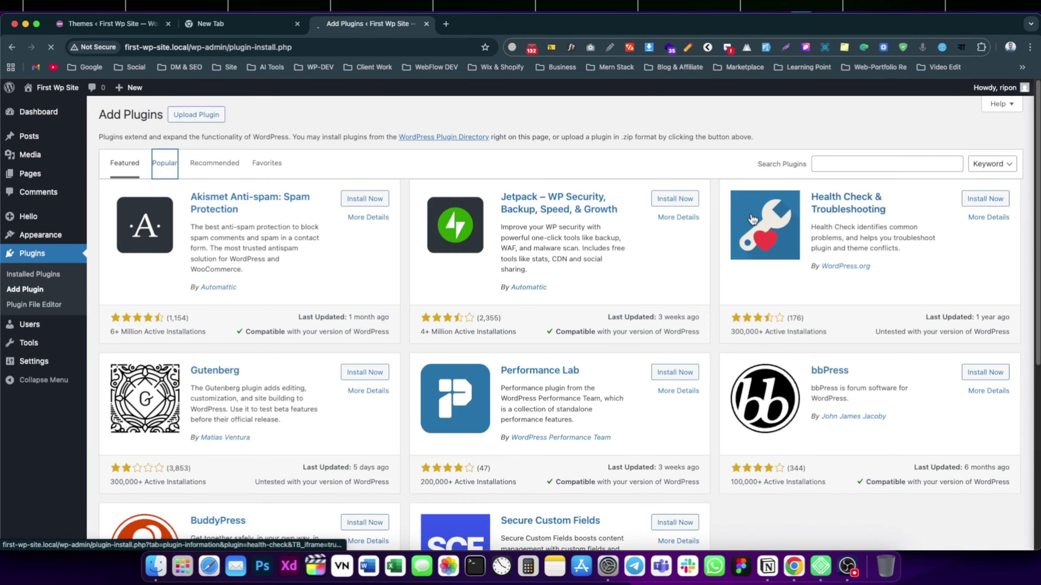
{"action": "left_click", "coordinate": [847, 165]}
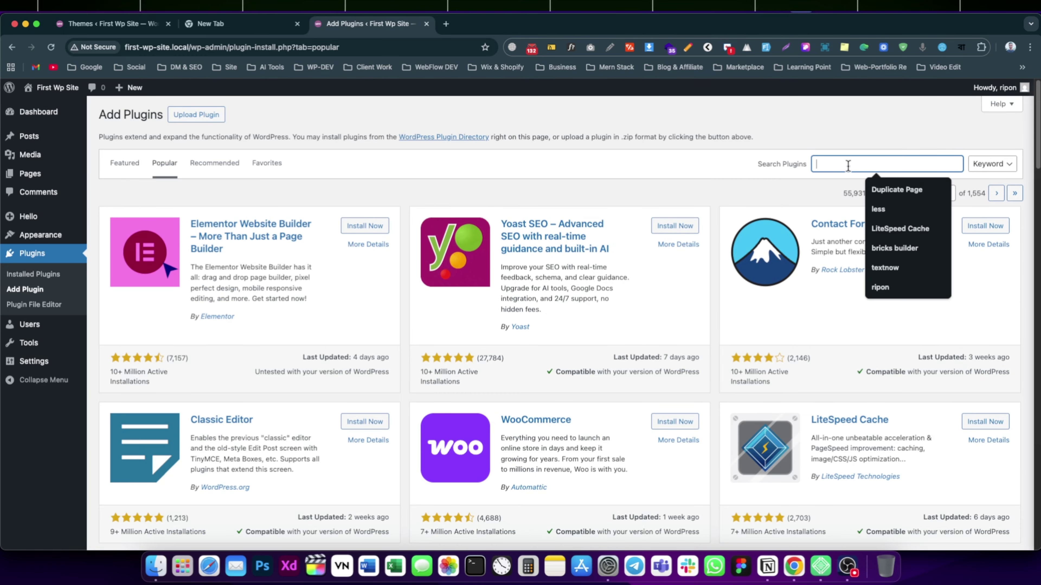
{"action": "left_click", "coordinate": [306, 203]}
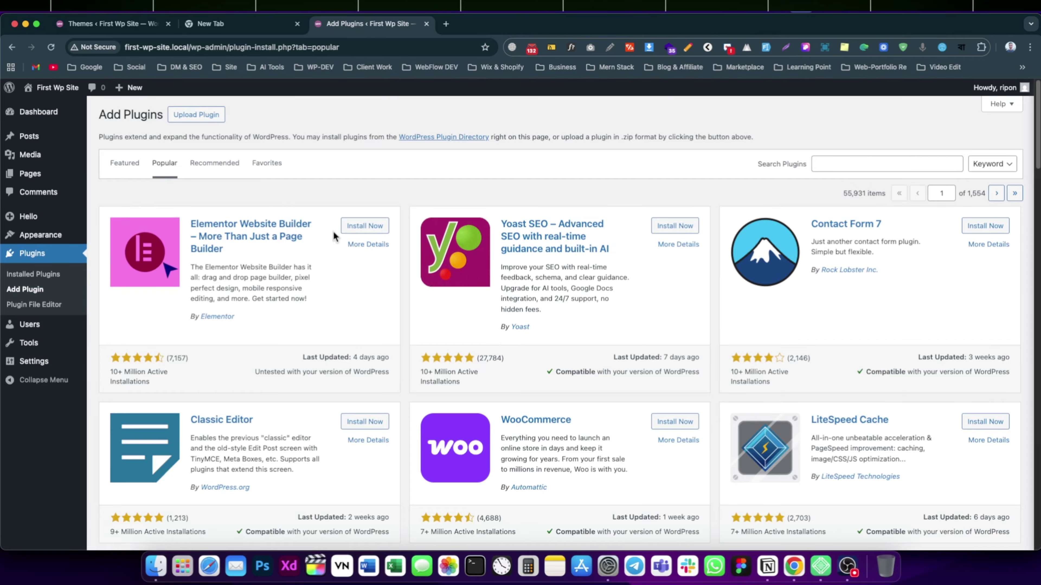
{"action": "left_click", "coordinate": [358, 229]}
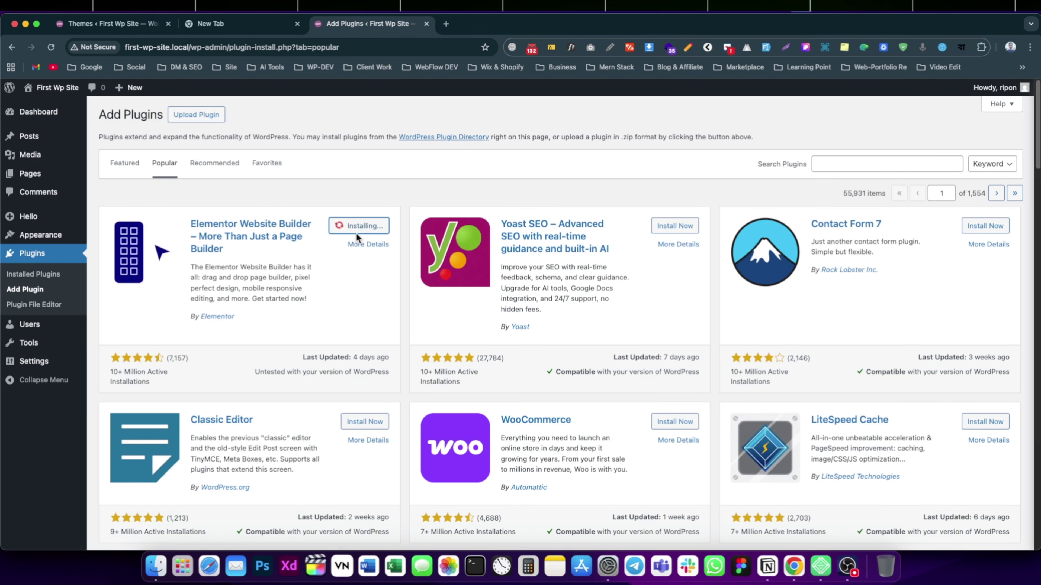
- Capture the admin navigation area and draw red arrows pointing toward the Comments and Hello entries
{"action": "mouse_move", "coordinate": [35, 223]}
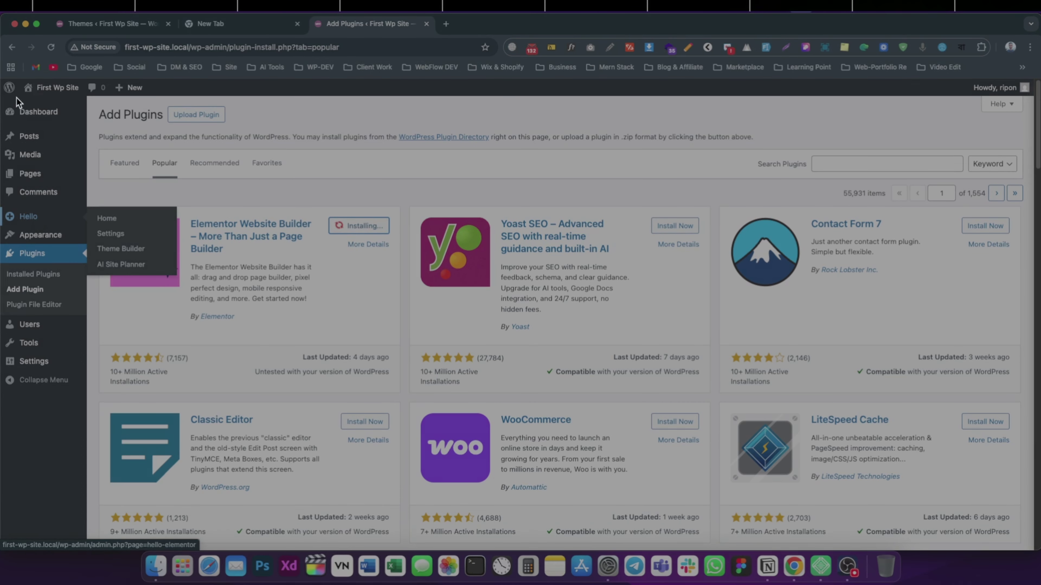
{"action": "mouse_move", "coordinate": [1, 92]}
{"action": "left_mouse_down"}
{"action": "mouse_move", "coordinate": [136, 460]}
{"action": "mouse_move", "coordinate": [161, 484]}
{"action": "left_mouse_up"}
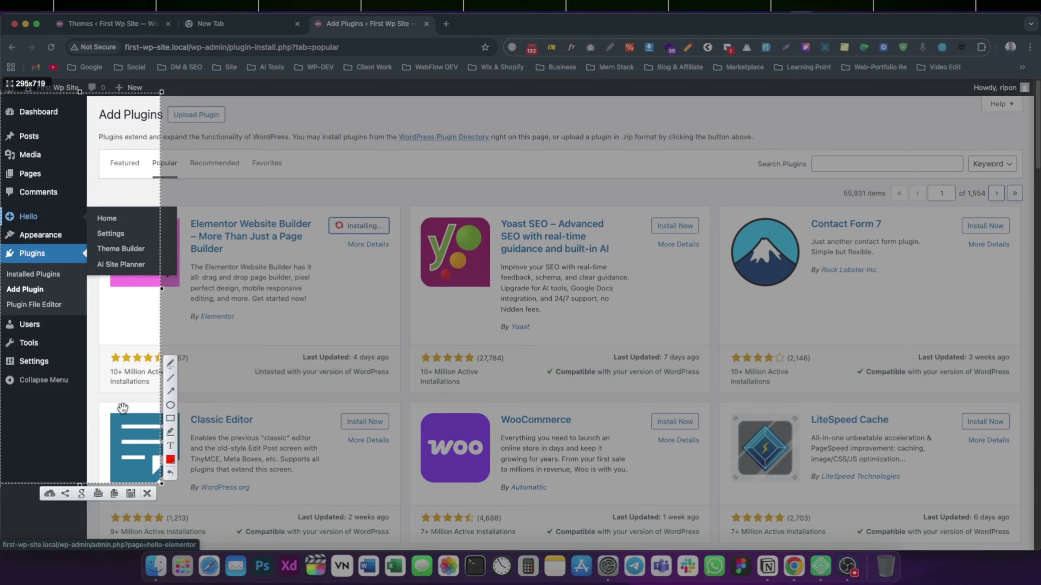
{"action": "left_click", "coordinate": [171, 391]}
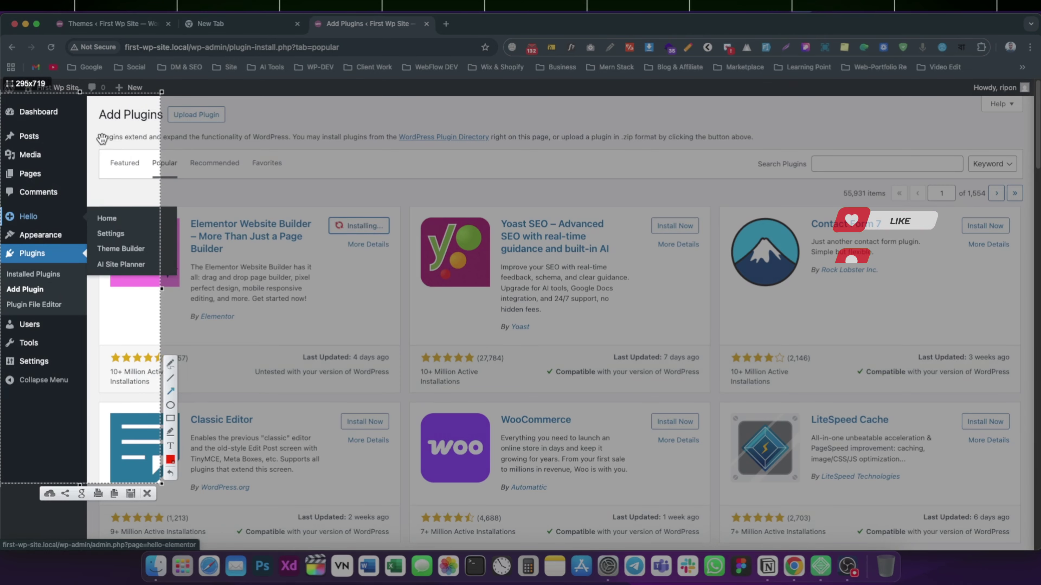
{"action": "mouse_move", "coordinate": [102, 139]}
{"action": "left_mouse_down"}
{"action": "mouse_move", "coordinate": [57, 186]}
{"action": "mouse_move", "coordinate": [110, 174]}
{"action": "mouse_move", "coordinate": [66, 214]}
{"action": "left_mouse_up"}
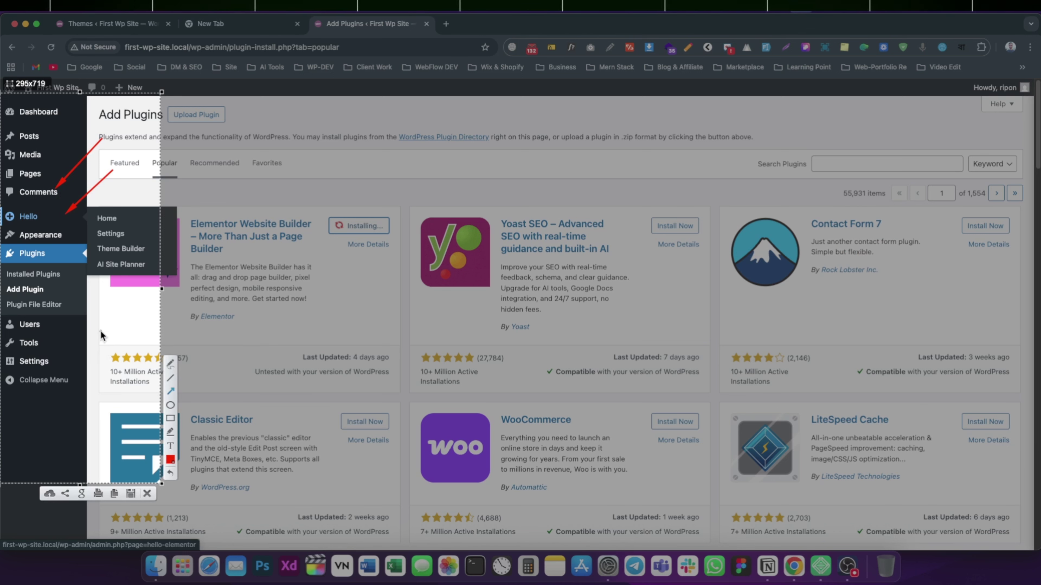
{"action": "left_click_drag", "start_coordinate": [101, 331], "coordinate": [33, 224]}
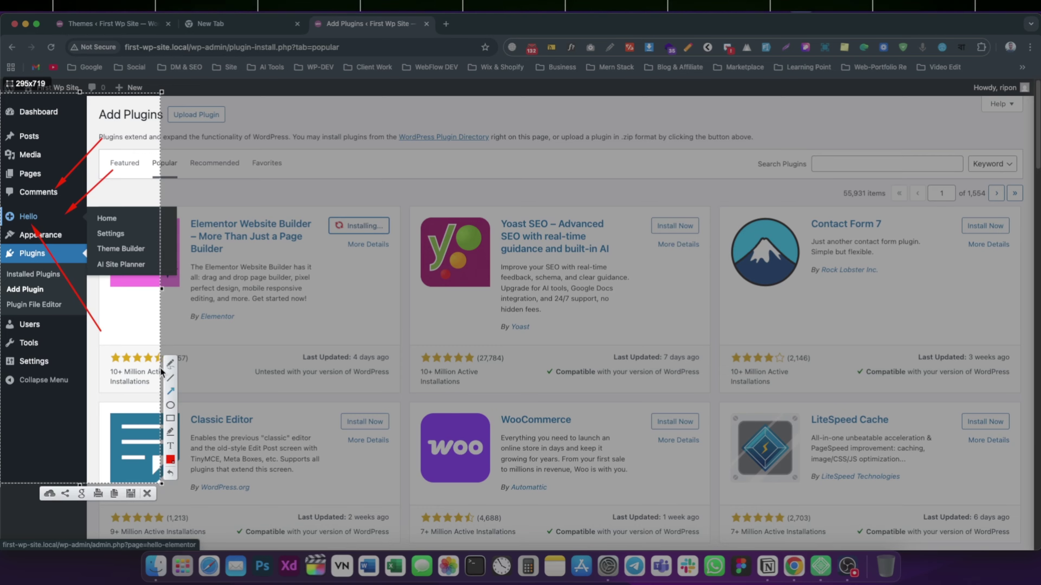
{"action": "left_click_drag", "start_coordinate": [36, 209], "coordinate": [58, 204]}
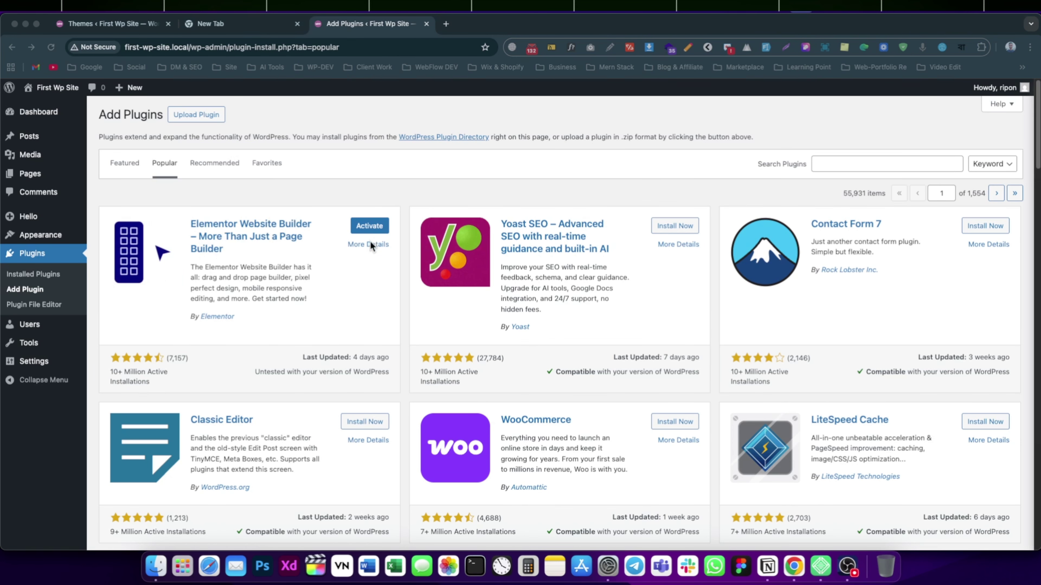
- Activate the newly installed Elementor Website Builder plugin
{"action": "left_click", "coordinate": [366, 227]}
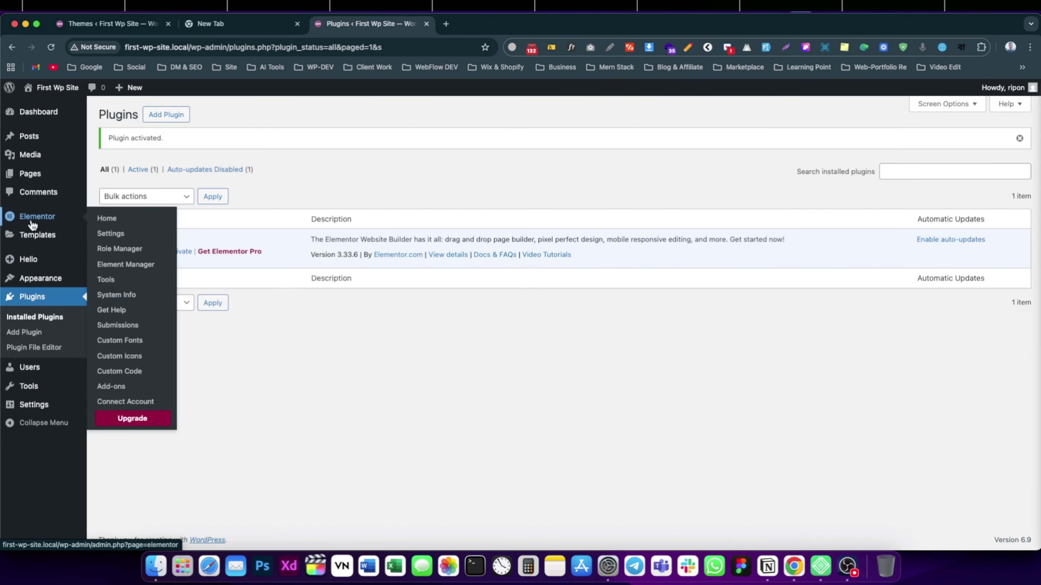
{"action": "mouse_move", "coordinate": [37, 237]}
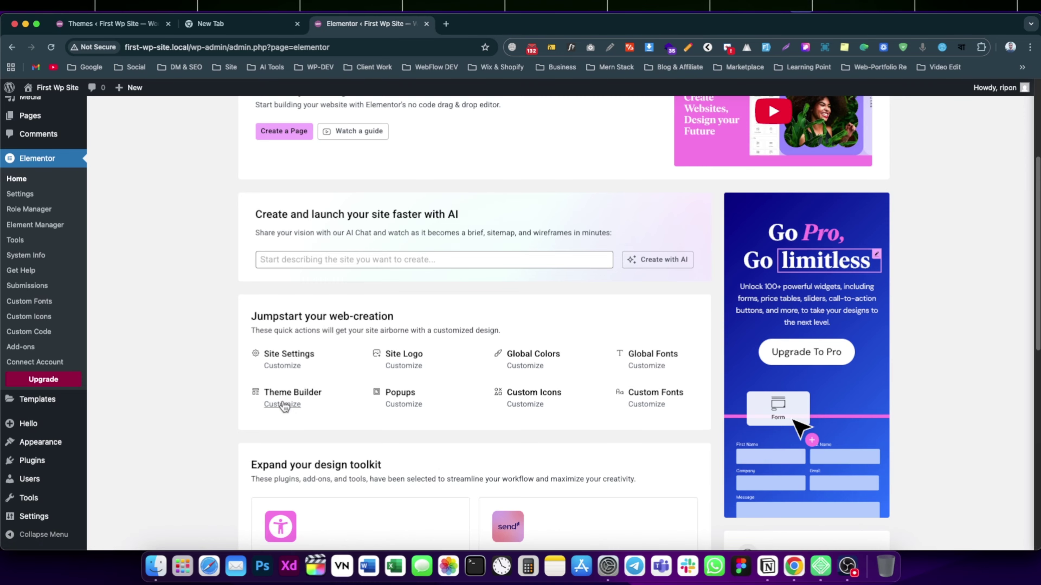
- Look through the Elementor Home page, including its web-creation quick actions and design toolkit add-ons
{"action": "mouse_move", "coordinate": [58, 403]}
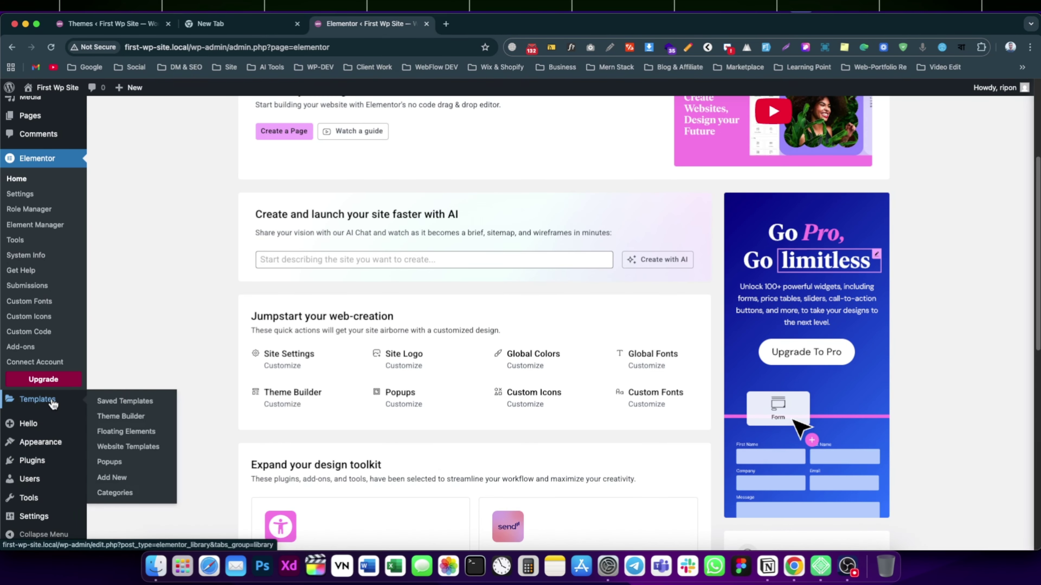
{"action": "scroll", "coordinate": [369, 246], "scroll_direction": "down", "scroll_amount": 10}
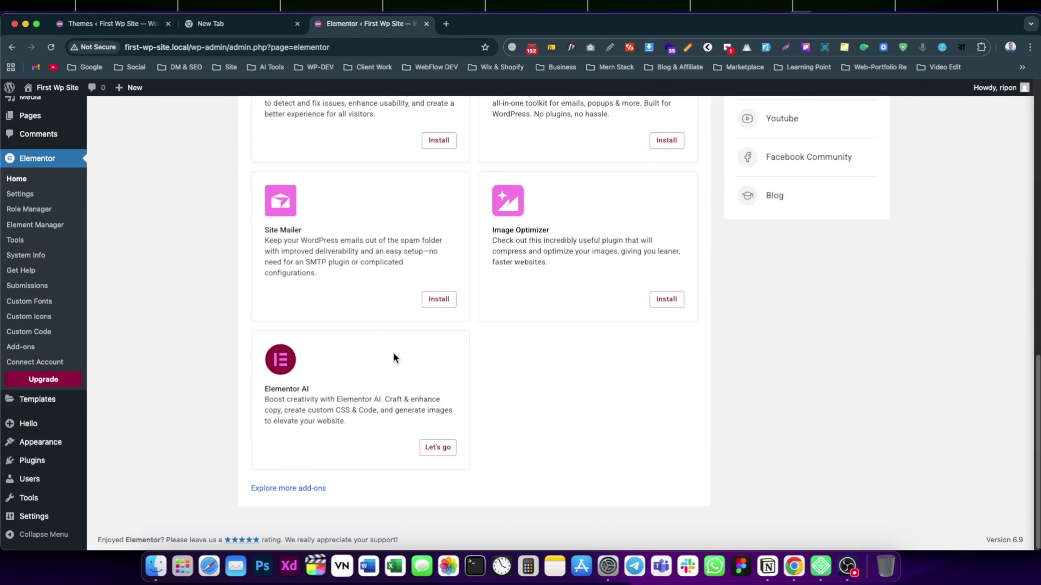
{"action": "scroll", "coordinate": [625, 353], "scroll_direction": "up", "scroll_amount": 3}
{"action": "scroll", "coordinate": [802, 169], "scroll_direction": "up", "scroll_amount": 3}
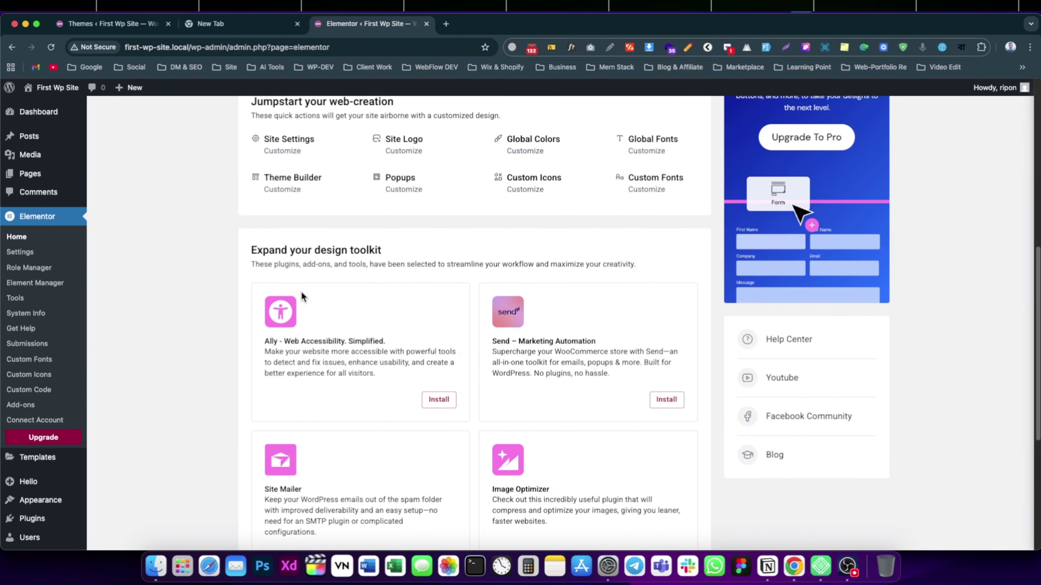
{"action": "scroll", "coordinate": [412, 306], "scroll_direction": "down", "scroll_amount": 4}
{"action": "scroll", "coordinate": [425, 298], "scroll_direction": "up", "scroll_amount": 3}
{"action": "scroll", "coordinate": [458, 384], "scroll_direction": "down", "scroll_amount": 2}
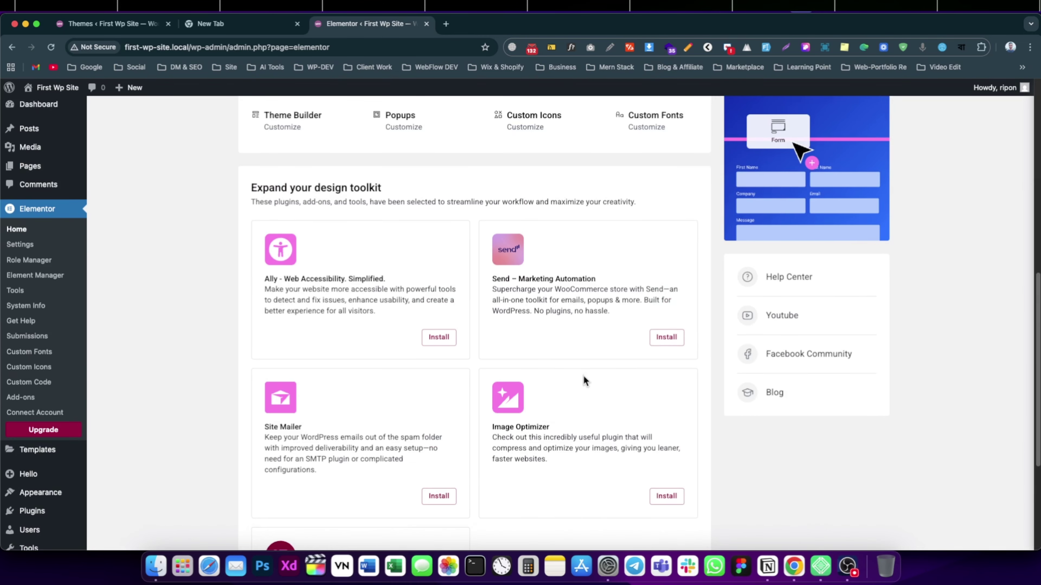
- In Elementor's General settings, toggle Disable Default Colors, Disable Default Fonts and Data Sharing off and back on, and save the changes
{"action": "left_click", "coordinate": [20, 202]}
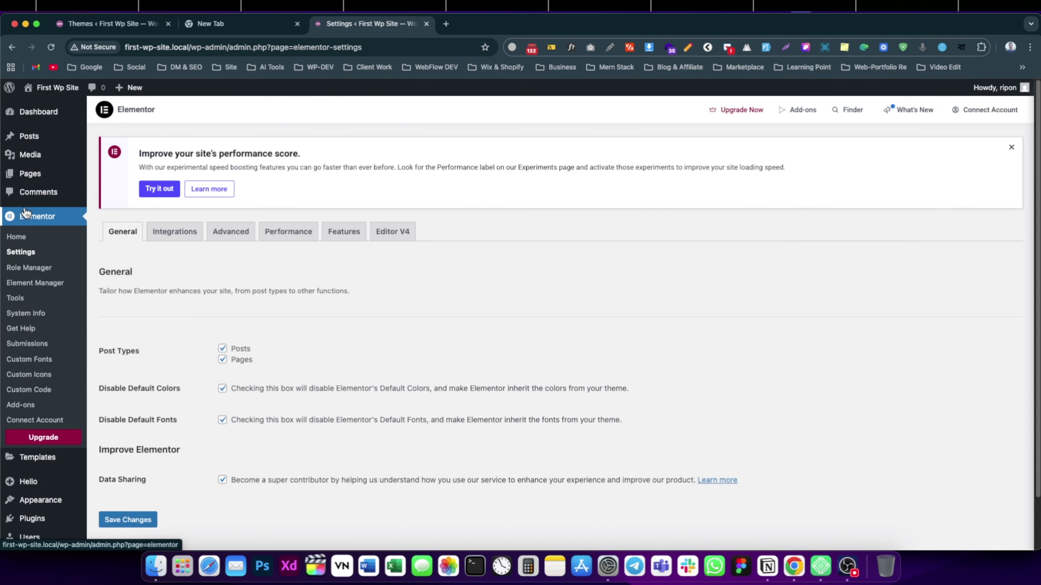
{"action": "scroll", "coordinate": [253, 332], "scroll_direction": "down", "scroll_amount": 2}
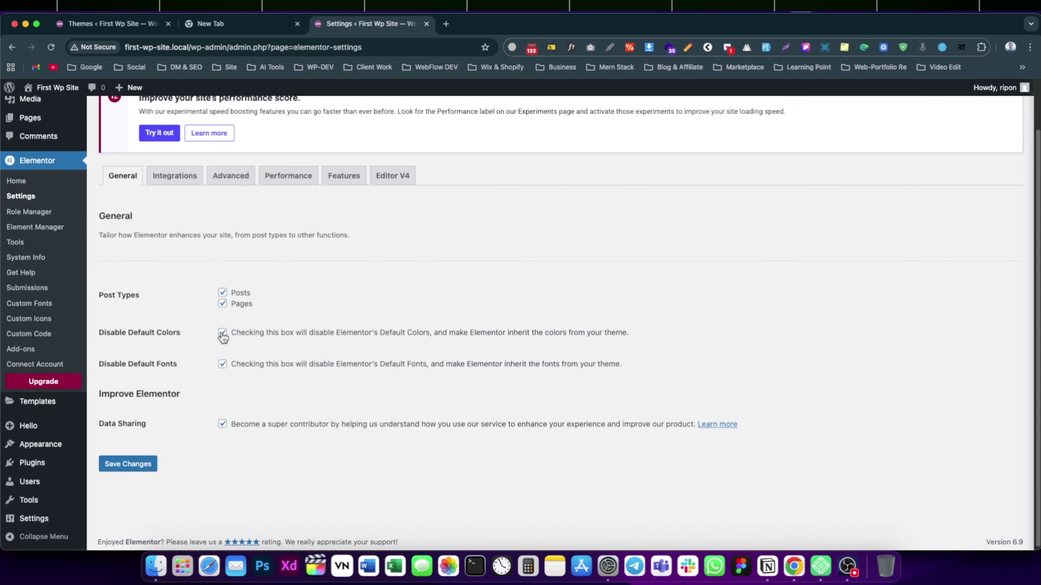
{"action": "left_click", "coordinate": [223, 424]}
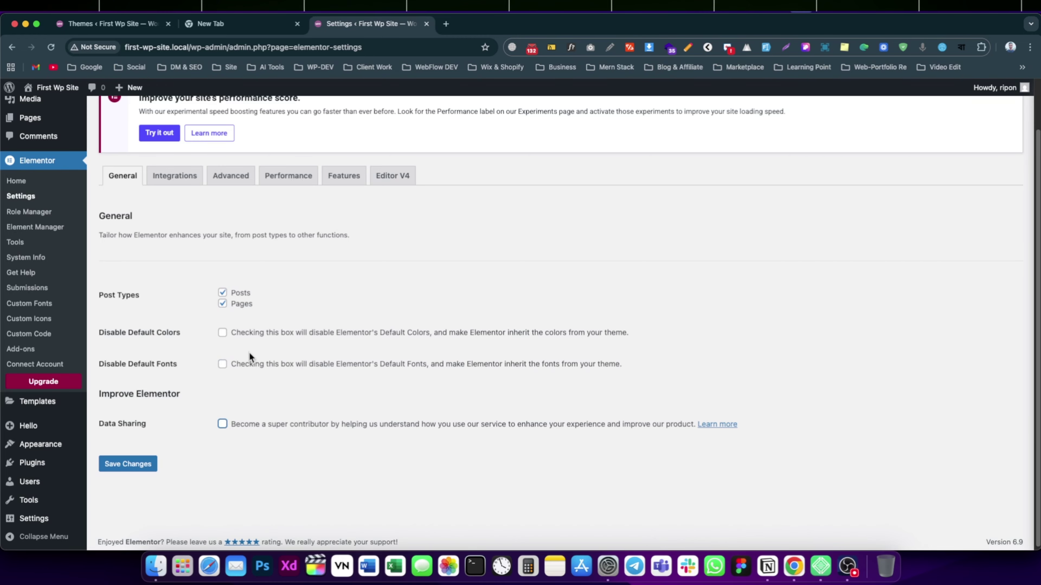
{"action": "left_click", "coordinate": [222, 333]}
{"action": "left_click", "coordinate": [222, 365]}
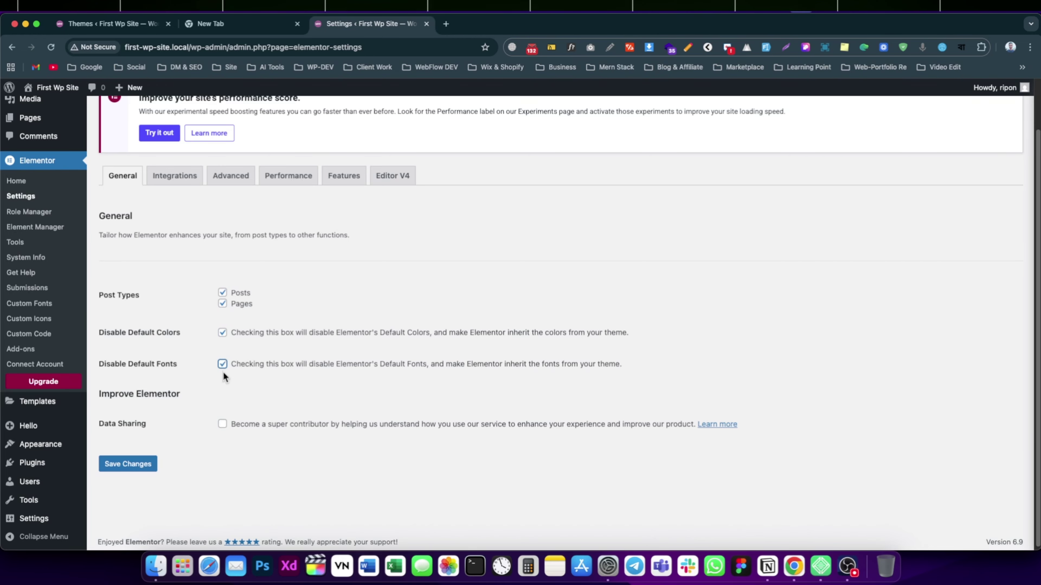
{"action": "left_click", "coordinate": [228, 425]}
{"action": "left_click", "coordinate": [150, 466]}
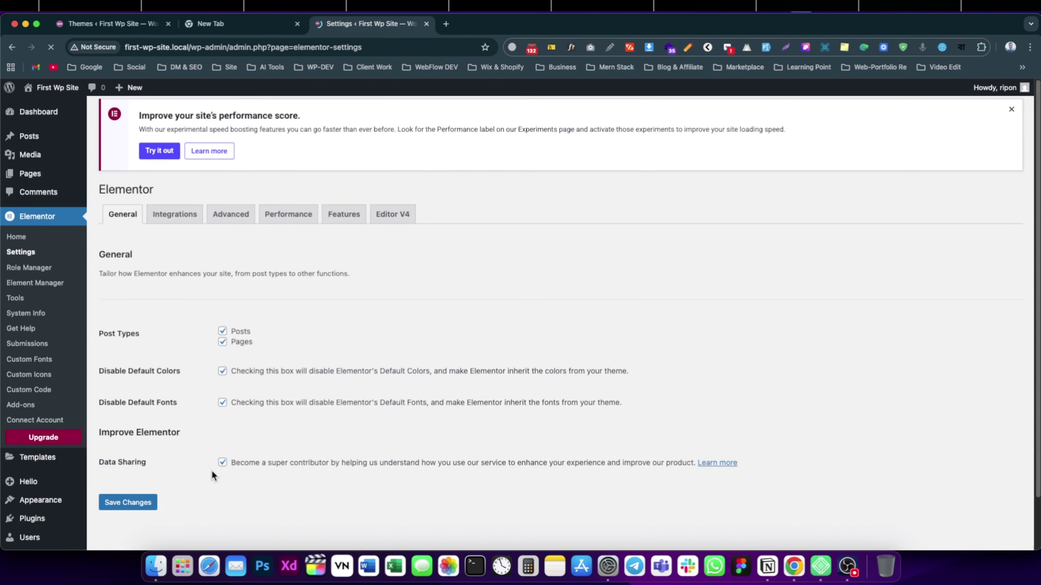
- Review Elementor's General options for default colors and fonts, and the Google Maps Embed API key setting under Integrations
{"action": "scroll", "coordinate": [245, 430], "scroll_direction": "down", "scroll_amount": 3}
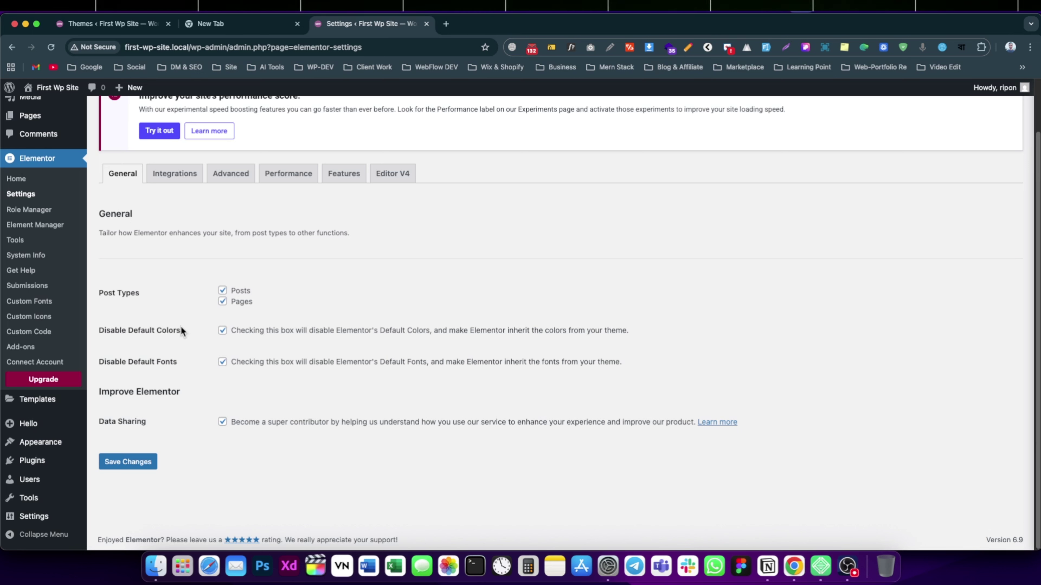
{"action": "left_click_drag", "start_coordinate": [132, 365], "coordinate": [189, 365]}
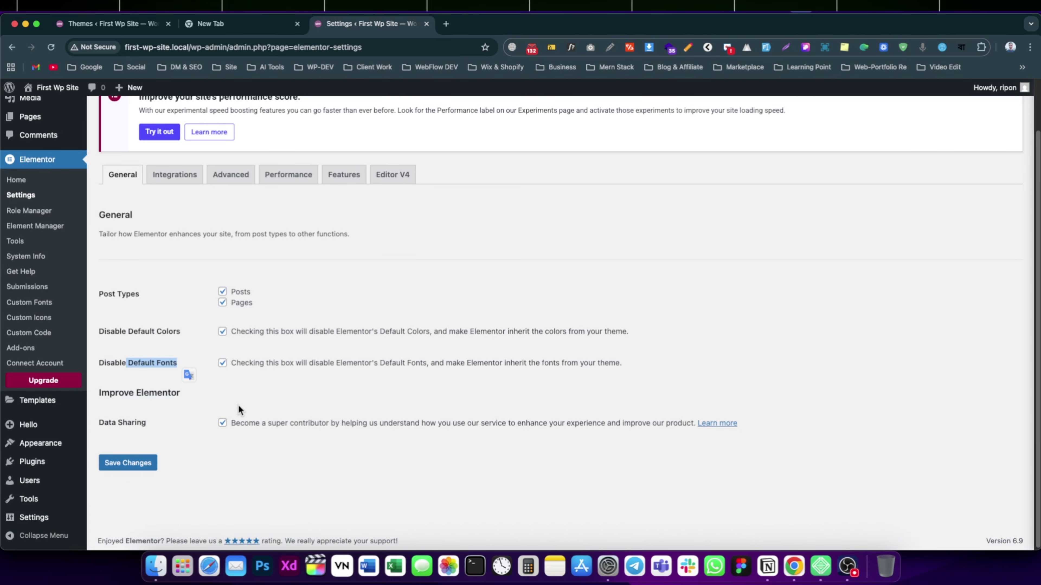
{"action": "left_click", "coordinate": [238, 405]}
{"action": "scroll", "coordinate": [230, 375], "scroll_direction": "down", "scroll_amount": 1}
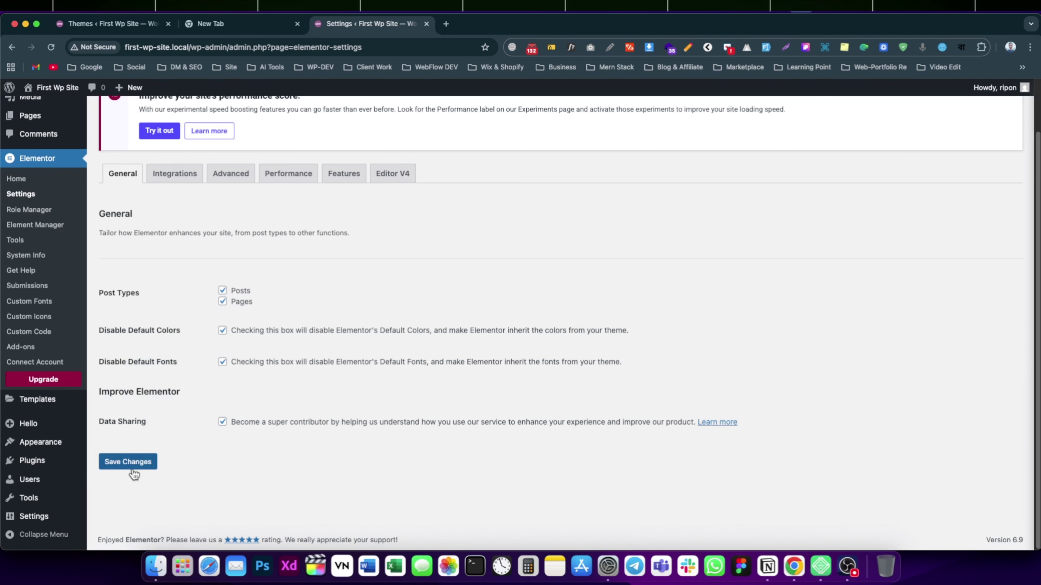
{"action": "left_click", "coordinate": [177, 174]}
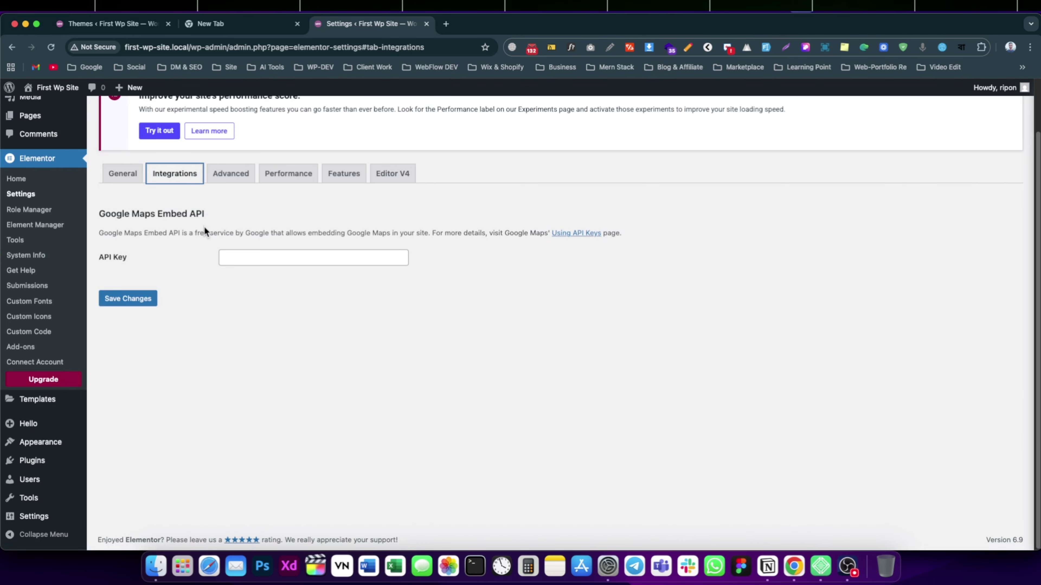
{"action": "left_click", "coordinate": [223, 258]}
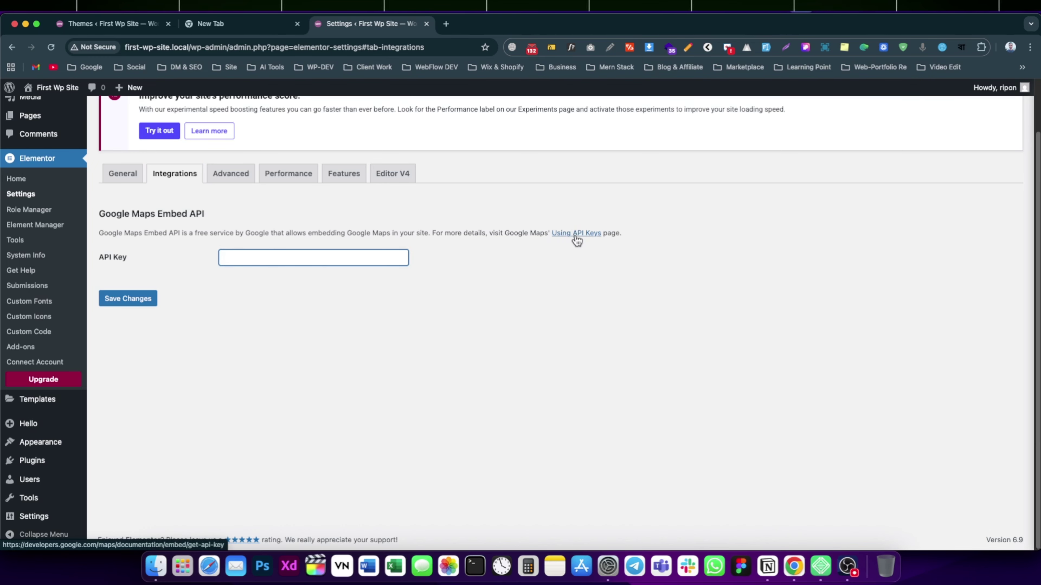
- Examine Elementor's Advanced settings, especially the Switch Editor Loader Method option
{"action": "left_click", "coordinate": [231, 173]}
{"action": "scroll", "coordinate": [184, 277], "scroll_direction": "down", "scroll_amount": 2}
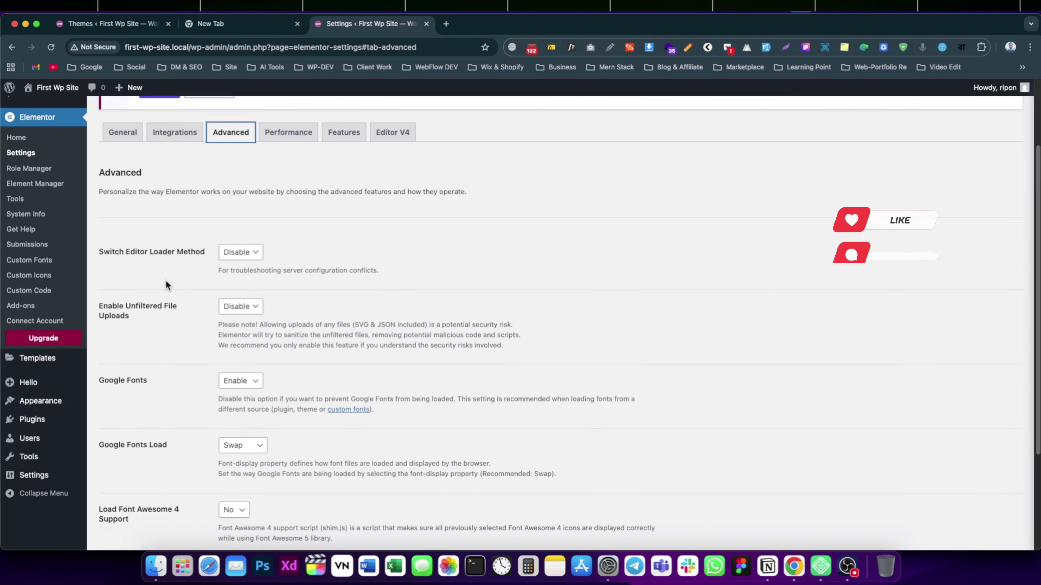
{"action": "scroll", "coordinate": [168, 287], "scroll_direction": "down", "scroll_amount": 5}
{"action": "scroll", "coordinate": [180, 361], "scroll_direction": "up", "scroll_amount": 7}
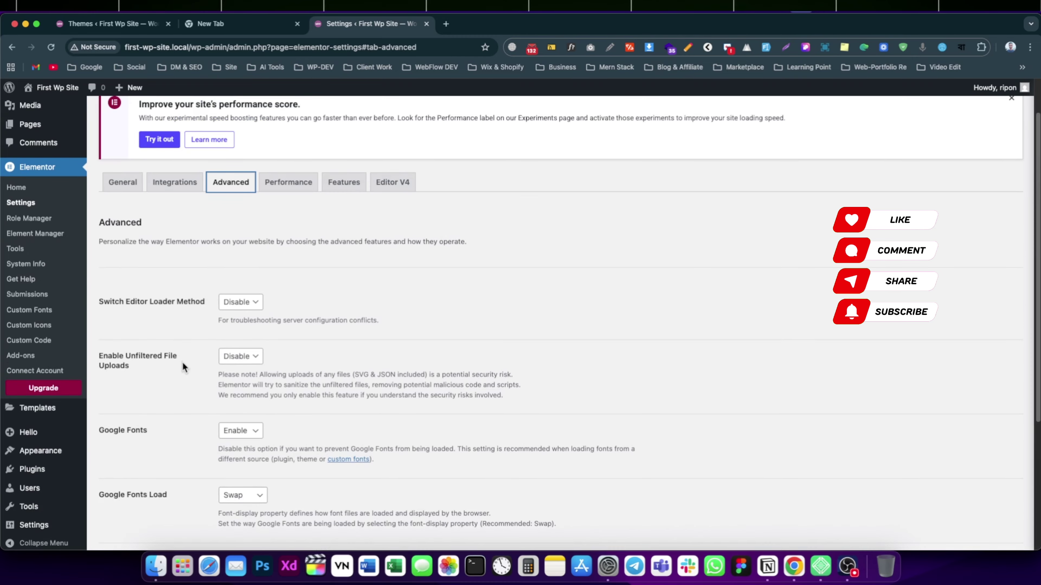
{"action": "scroll", "coordinate": [182, 363], "scroll_direction": "up", "scroll_amount": 1}
{"action": "left_click", "coordinate": [100, 311]}
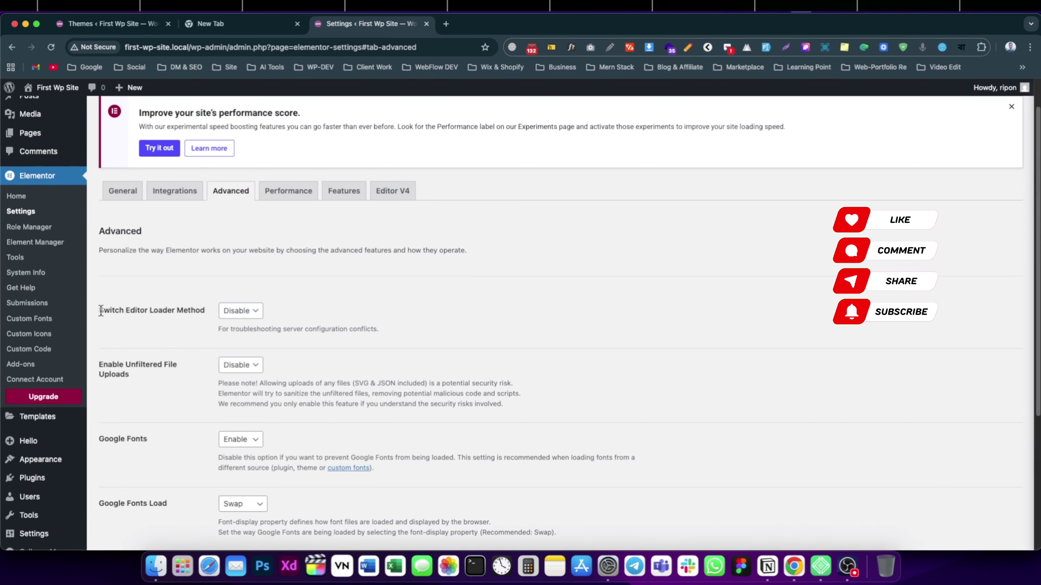
{"action": "left_click_drag", "start_coordinate": [101, 311], "coordinate": [192, 314]}
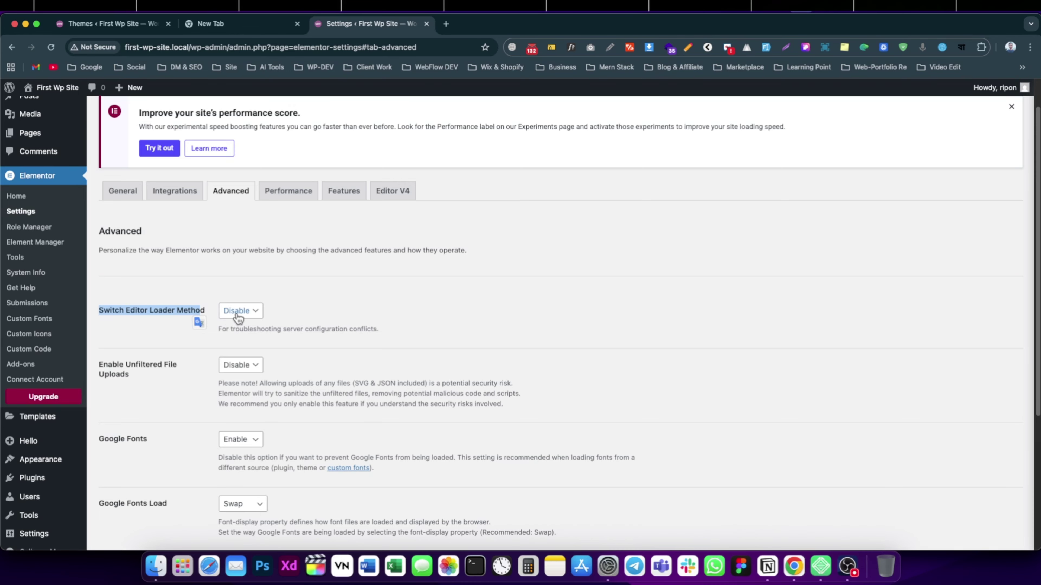
- Look over the remaining Advanced options, and review the Performance settings from CSS Print Method to Element Cache
{"action": "left_click", "coordinate": [190, 336]}
{"action": "scroll", "coordinate": [181, 397], "scroll_direction": "down", "scroll_amount": 5}
{"action": "scroll", "coordinate": [157, 410], "scroll_direction": "up", "scroll_amount": 4}
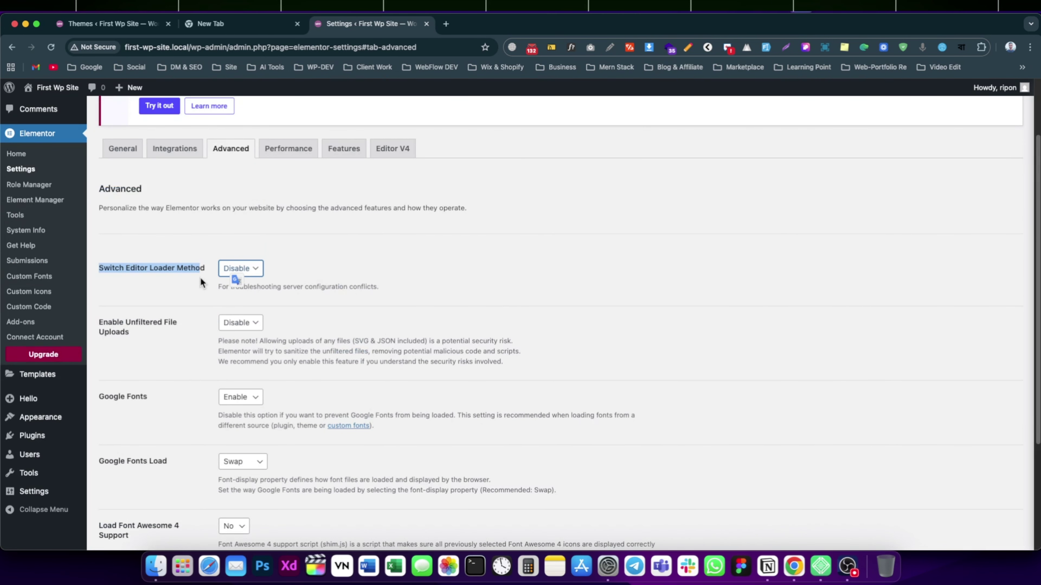
{"action": "left_click", "coordinate": [196, 282]}
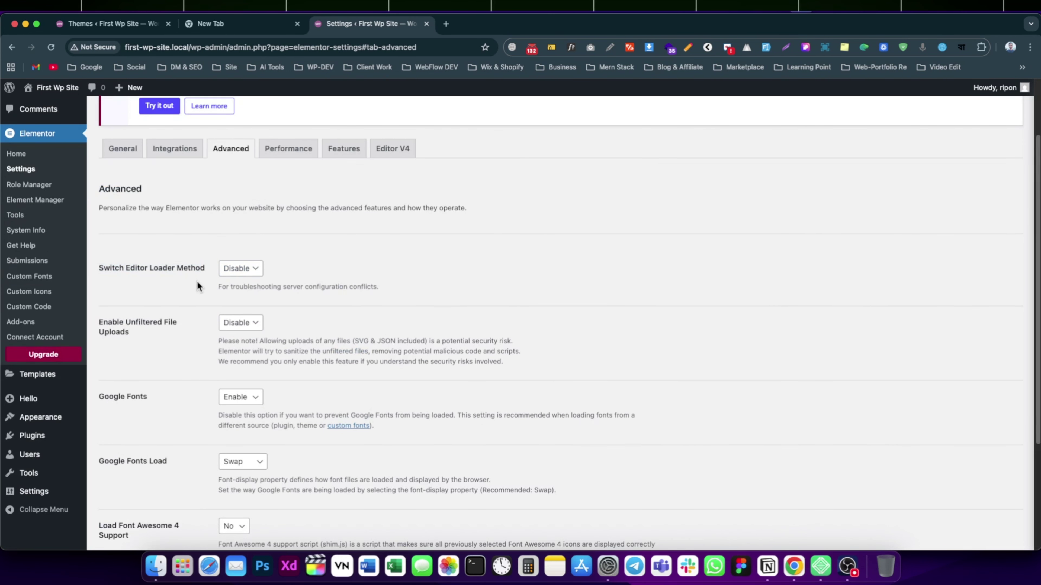
{"action": "left_click", "coordinate": [288, 148]}
{"action": "scroll", "coordinate": [229, 250], "scroll_direction": "down", "scroll_amount": 2}
{"action": "scroll", "coordinate": [197, 291], "scroll_direction": "down", "scroll_amount": 2}
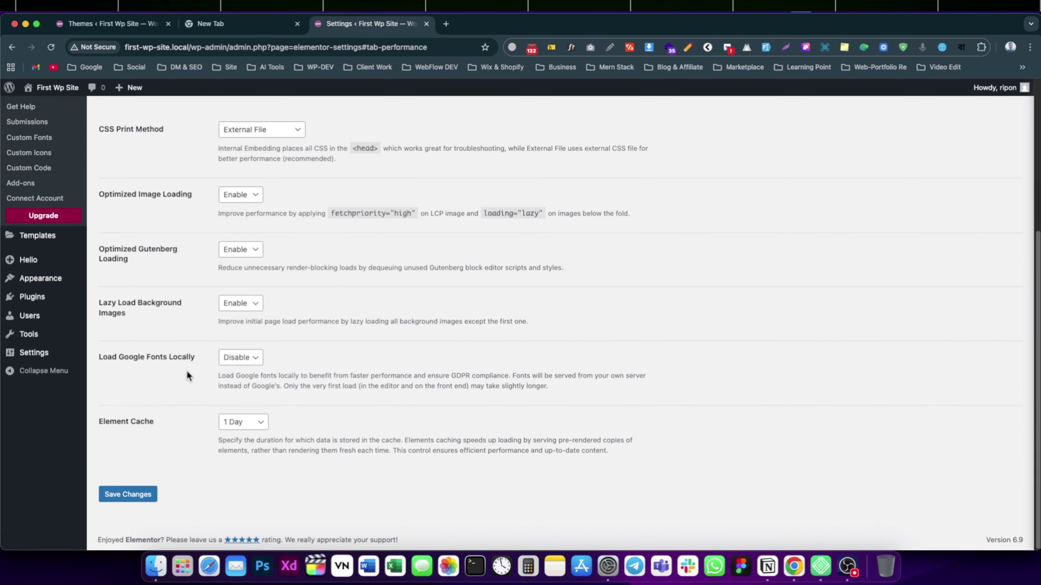
{"action": "scroll", "coordinate": [246, 353], "scroll_direction": "up", "scroll_amount": 7}
- Look through Elementor's Features settings and check the status choices for the Import/Export Customization experiment, keeping Active selected
{"action": "left_click", "coordinate": [345, 232]}
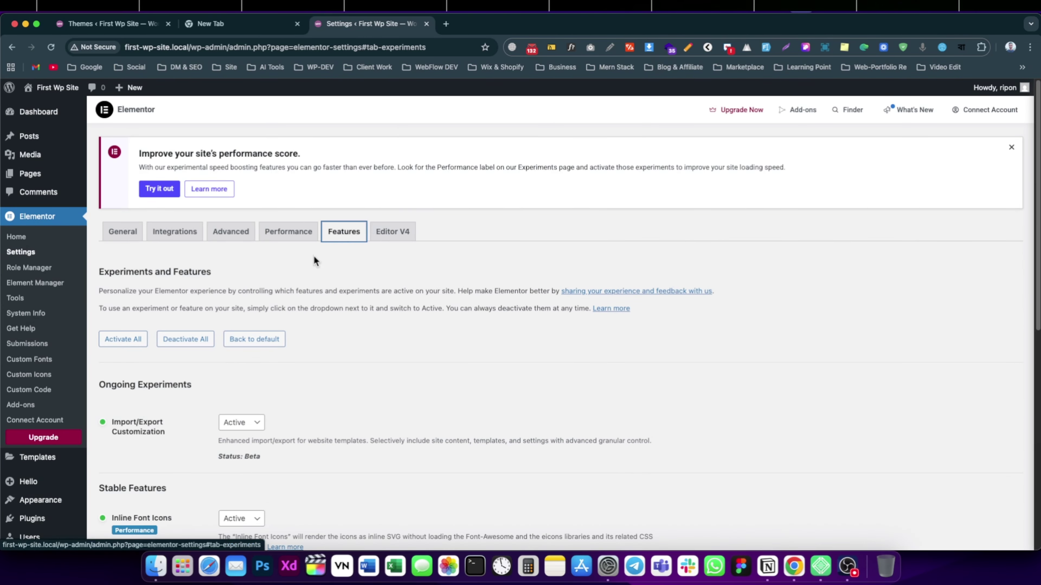
{"action": "scroll", "coordinate": [314, 259], "scroll_direction": "down", "scroll_amount": 5}
{"action": "scroll", "coordinate": [204, 277], "scroll_direction": "down", "scroll_amount": 5}
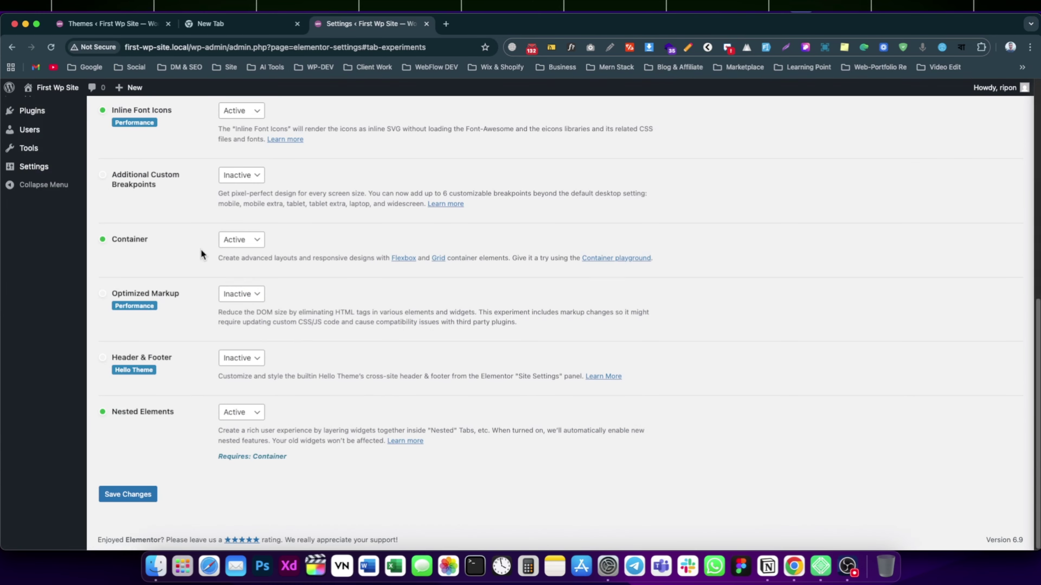
{"action": "scroll", "coordinate": [184, 380], "scroll_direction": "up", "scroll_amount": 7}
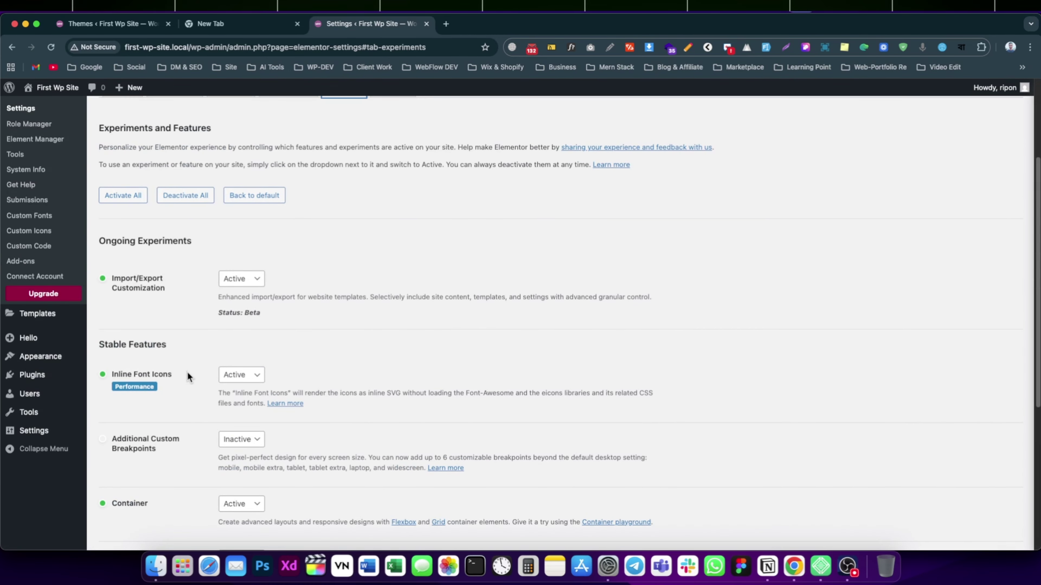
{"action": "left_click_drag", "start_coordinate": [113, 283], "coordinate": [167, 281]}
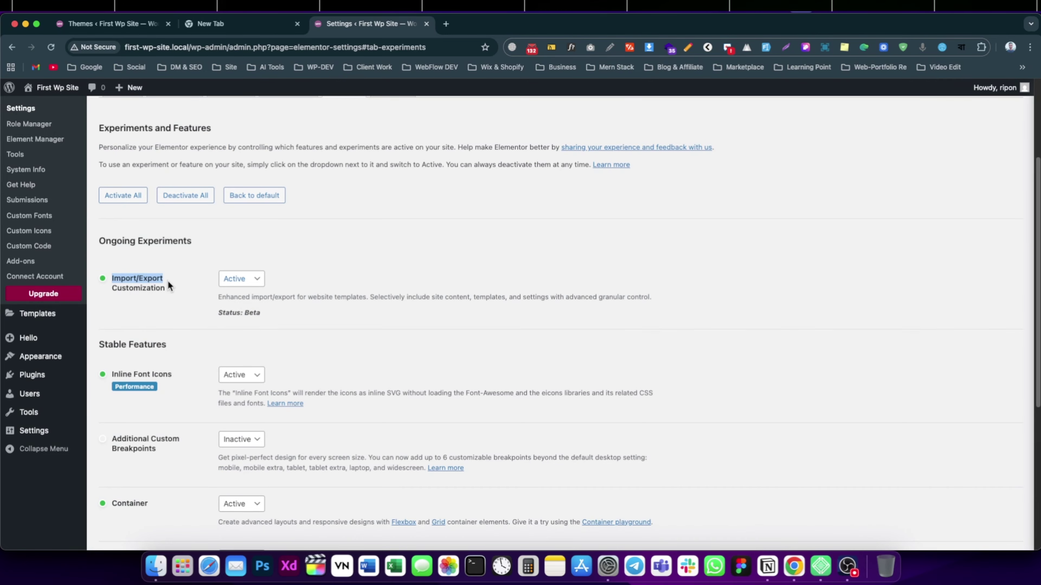
{"action": "left_click", "coordinate": [170, 281]}
{"action": "left_click", "coordinate": [242, 284]}
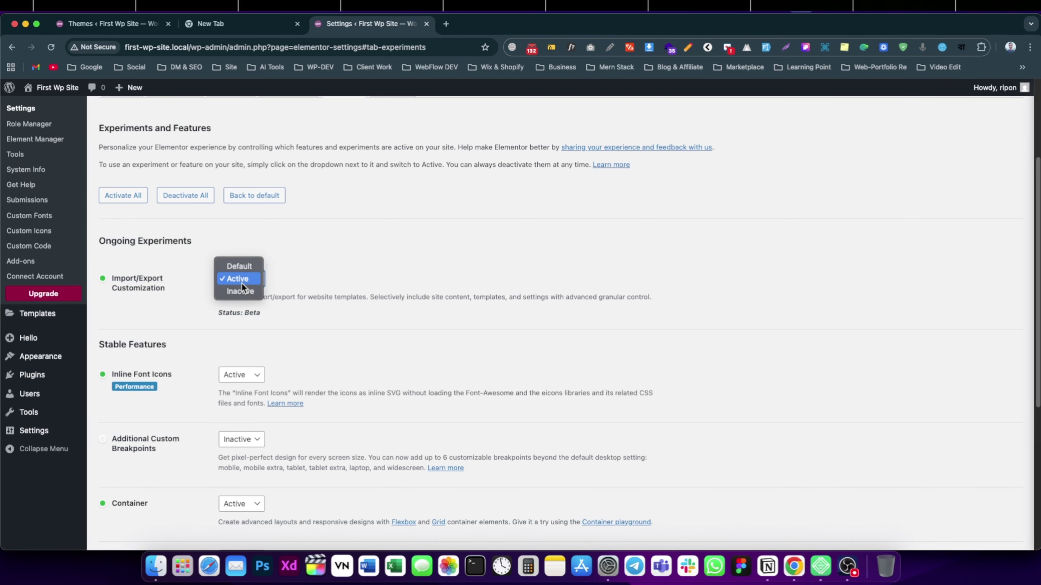
{"action": "left_click", "coordinate": [241, 282]}
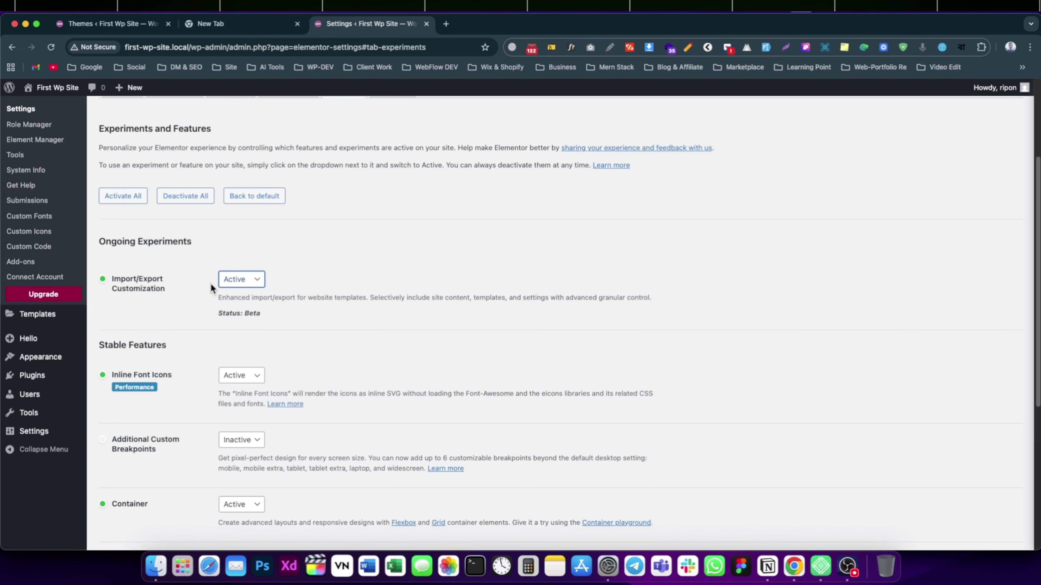
- Examine the Inline Font Icons feature and its status choices under Stable Features, leaving it on Active
{"action": "scroll", "coordinate": [232, 287], "scroll_direction": "down", "scroll_amount": 5}
{"action": "left_click_drag", "start_coordinate": [173, 273], "coordinate": [111, 273]}
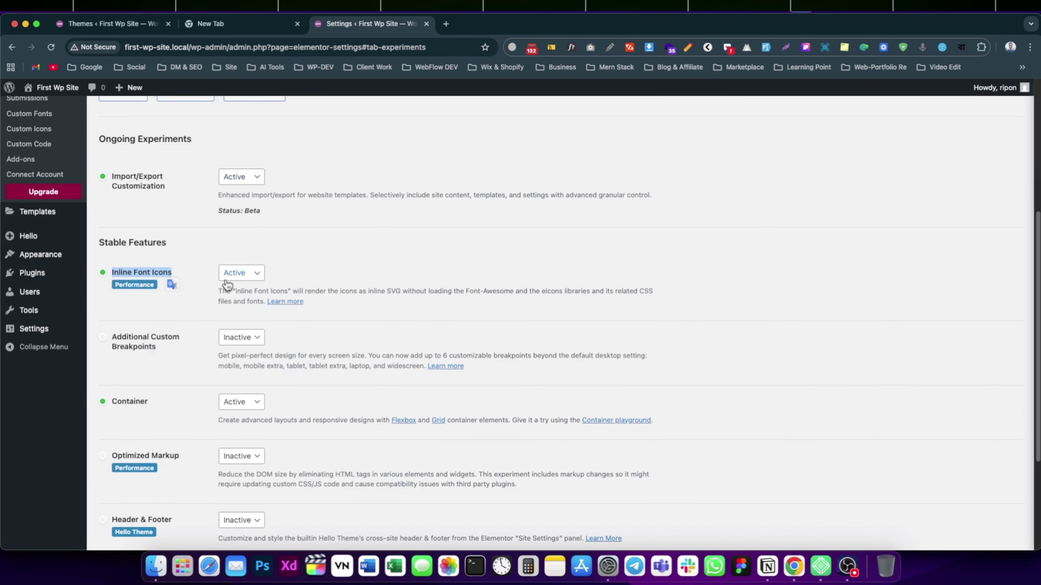
{"action": "left_click", "coordinate": [236, 274]}
{"action": "left_click", "coordinate": [236, 274]}
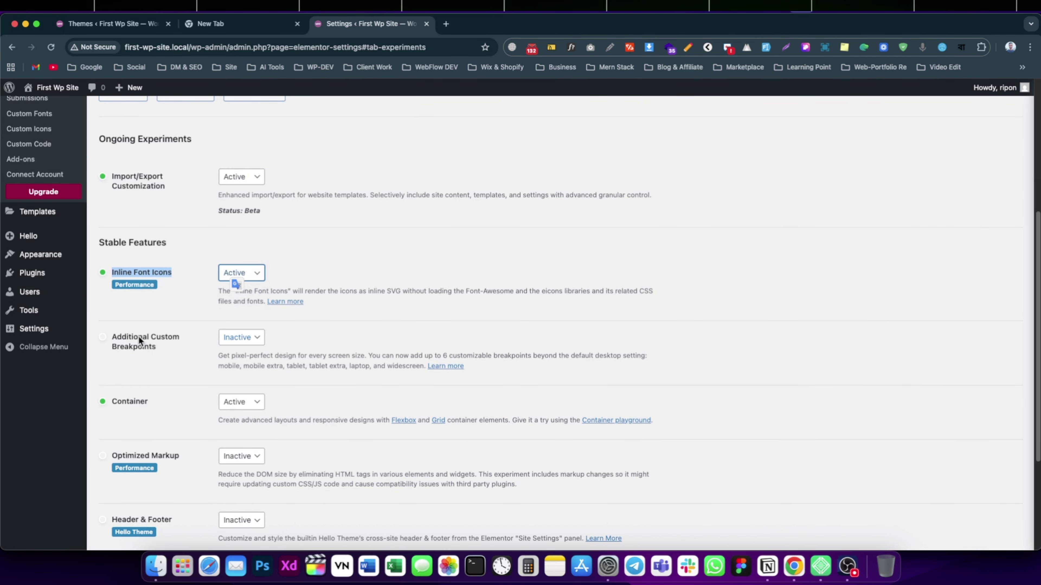
- Examine the Additional Custom Breakpoints feature and its status choices, leaving it on Inactive
{"action": "left_click_drag", "start_coordinate": [167, 344], "coordinate": [92, 320]}
{"action": "left_click", "coordinate": [258, 340]}
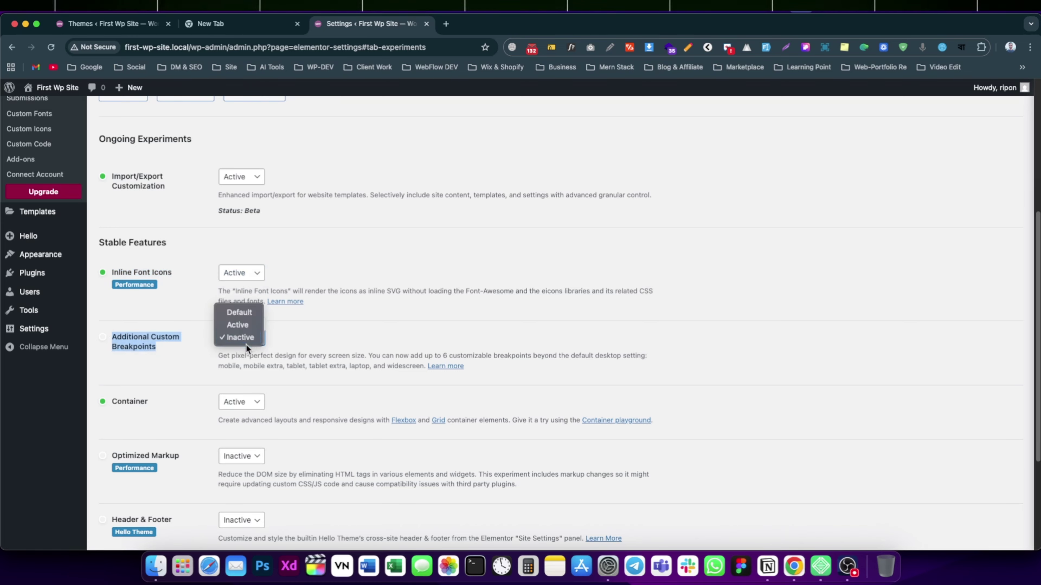
{"action": "left_click", "coordinate": [203, 360]}
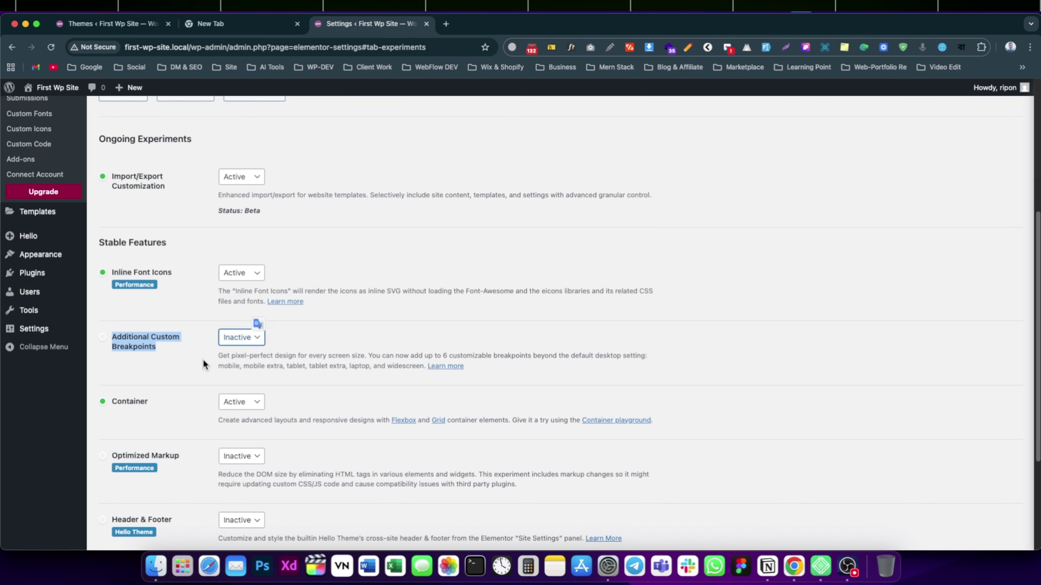
{"action": "left_click", "coordinate": [204, 360]}
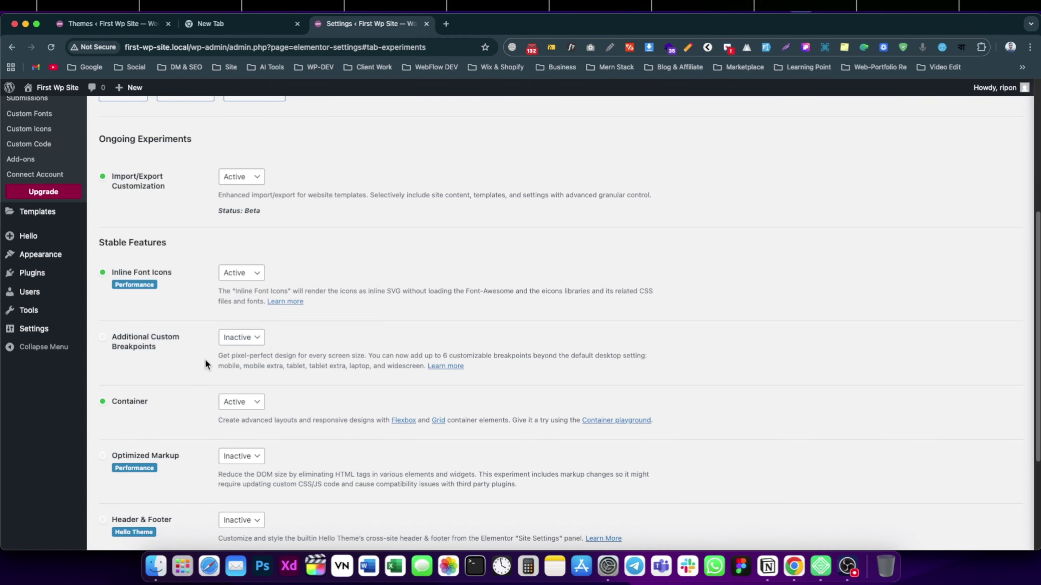
{"action": "scroll", "coordinate": [193, 347], "scroll_direction": "down", "scroll_amount": 3}
{"action": "left_click", "coordinate": [240, 241]}
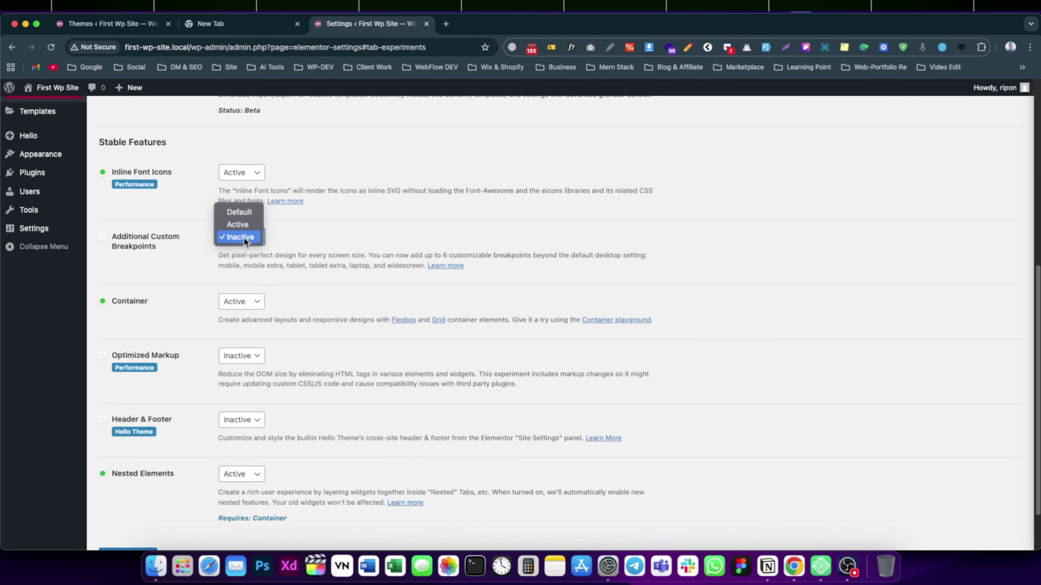
{"action": "left_click", "coordinate": [238, 239]}
- Check the status choices of the Container and Optimized Markup features, leaving Container on Active and Optimized Markup on Inactive
{"action": "scroll", "coordinate": [154, 299], "scroll_direction": "down", "scroll_amount": 1}
{"action": "left_click_drag", "start_coordinate": [152, 292], "coordinate": [113, 294]}
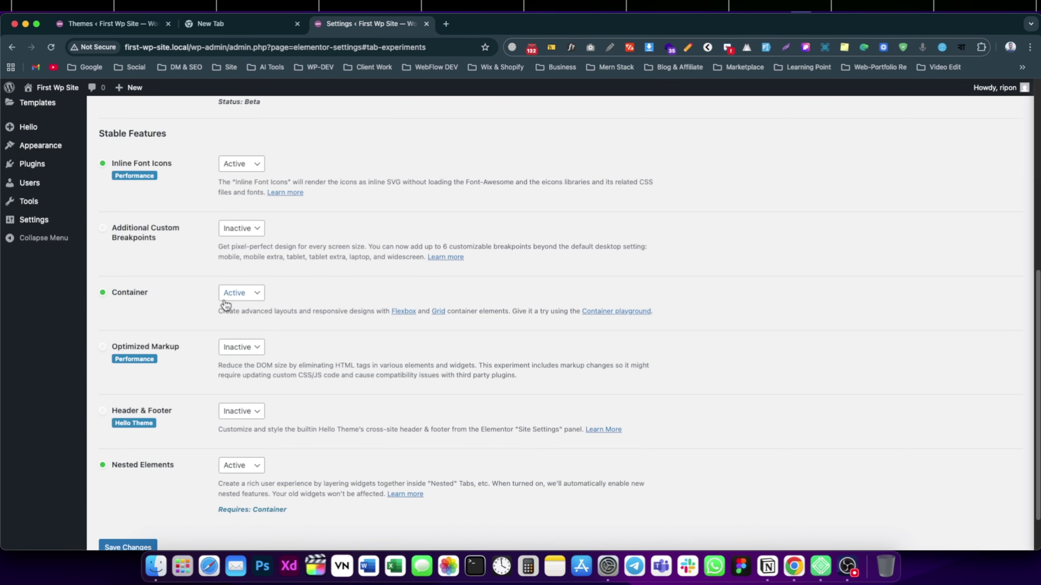
{"action": "left_click", "coordinate": [231, 296]}
{"action": "left_click", "coordinate": [237, 303]}
{"action": "scroll", "coordinate": [207, 310], "scroll_direction": "down", "scroll_amount": 1}
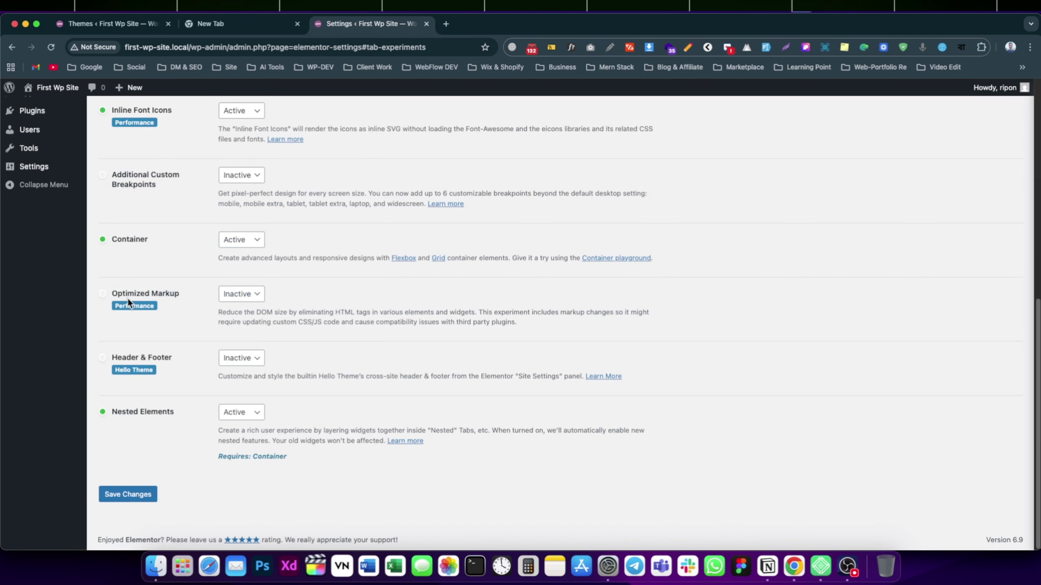
{"action": "left_click", "coordinate": [241, 294]}
{"action": "left_click", "coordinate": [242, 295]}
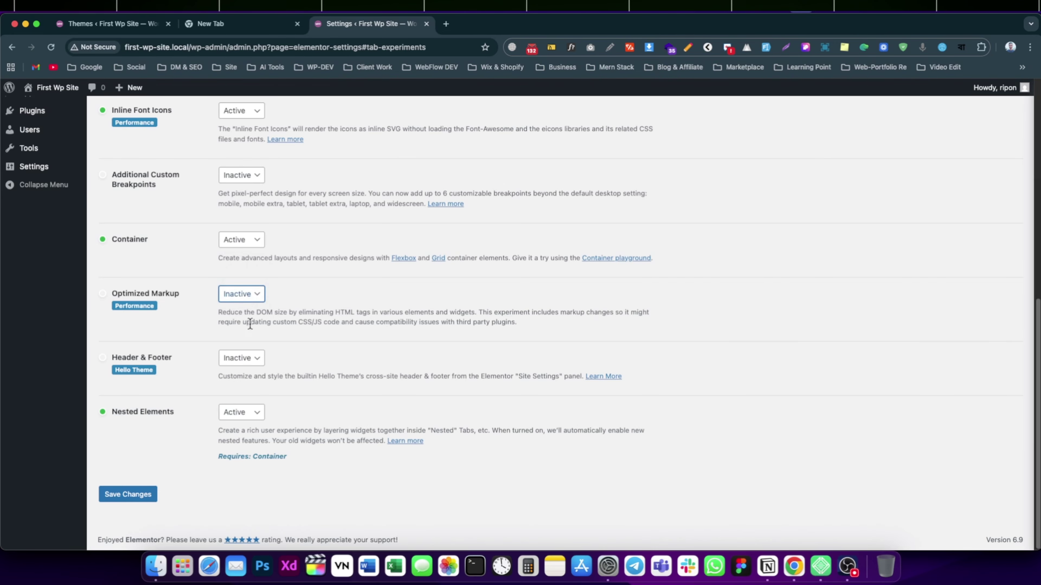
{"action": "left_click", "coordinate": [244, 294]}
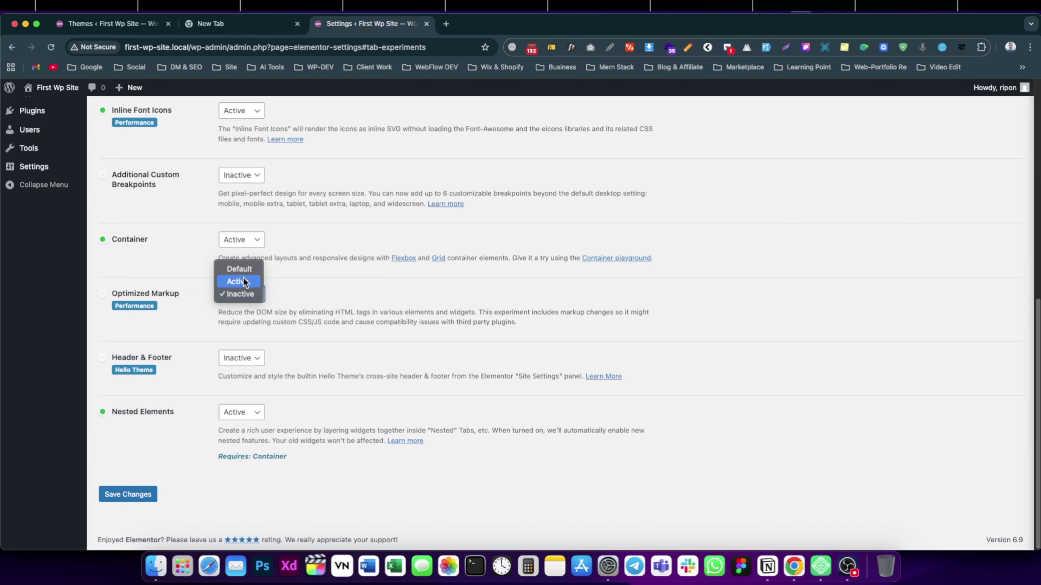
{"action": "left_click", "coordinate": [165, 353]}
- Examine the Hello Theme Header & Footer feature and its status choices, leaving it on Inactive
{"action": "left_click_drag", "start_coordinate": [175, 360], "coordinate": [113, 362]}
{"action": "scroll", "coordinate": [195, 346], "scroll_direction": "up", "scroll_amount": 1}
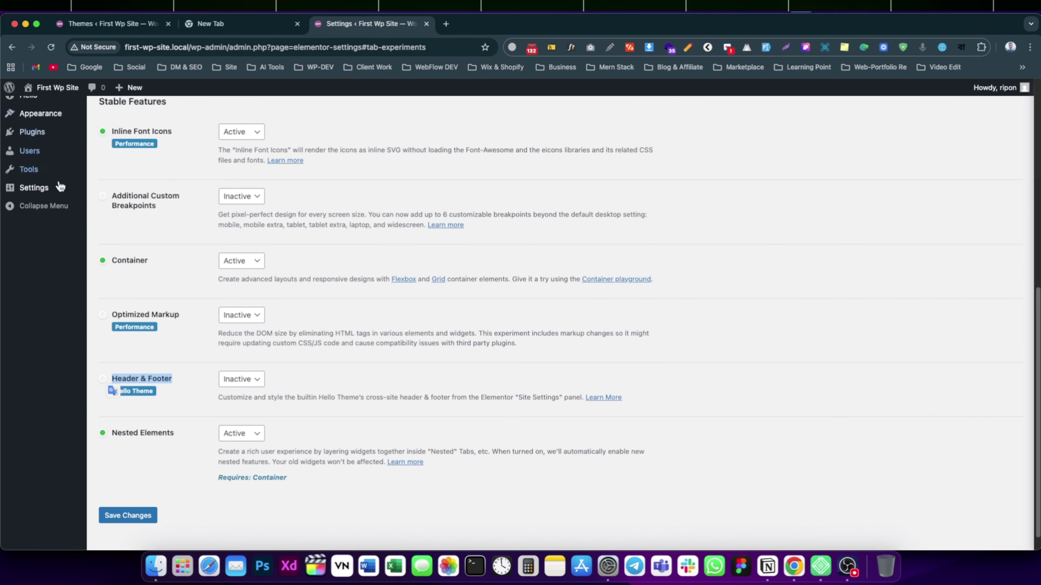
{"action": "scroll", "coordinate": [58, 186], "scroll_direction": "up", "scroll_amount": 5}
{"action": "scroll", "coordinate": [113, 304], "scroll_direction": "up", "scroll_amount": 7}
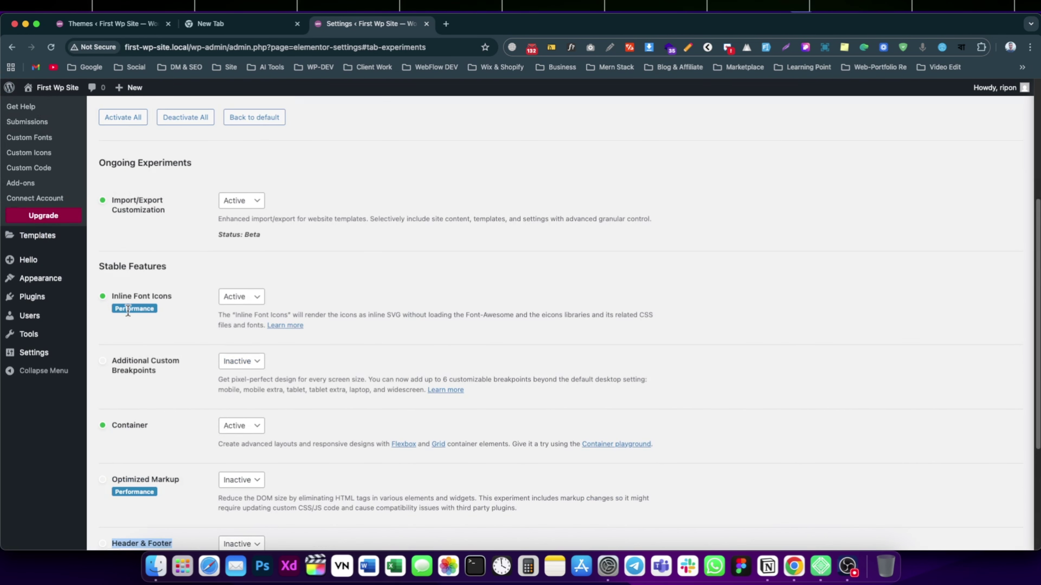
{"action": "scroll", "coordinate": [206, 332], "scroll_direction": "down", "scroll_amount": 12}
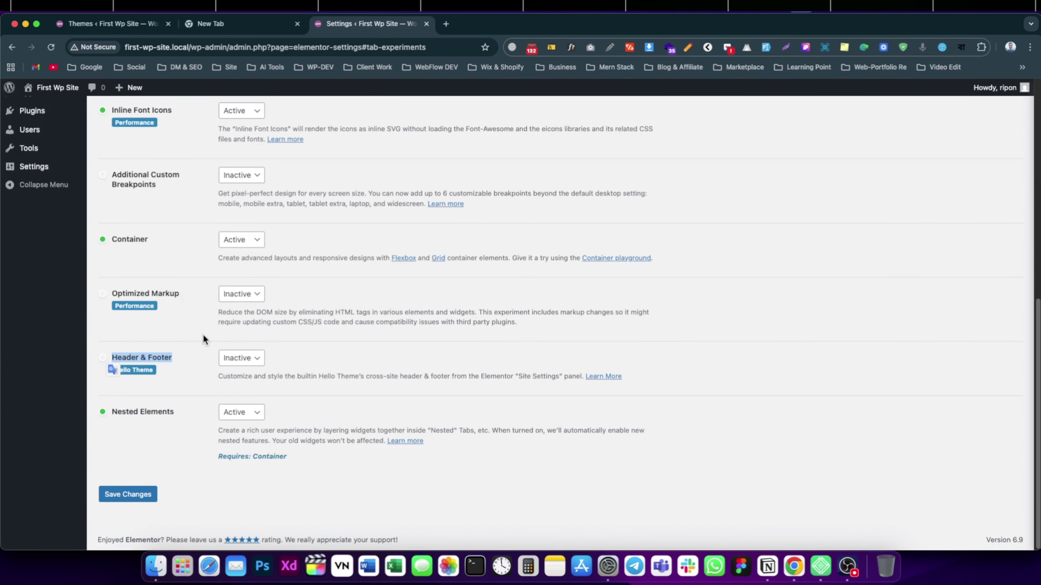
{"action": "left_click", "coordinate": [232, 363]}
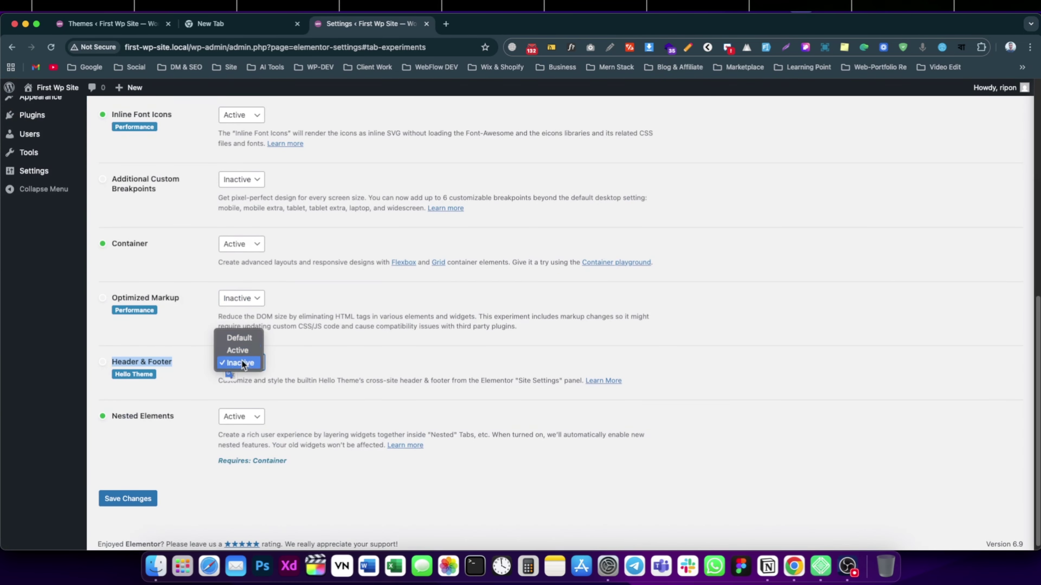
{"action": "left_click", "coordinate": [222, 385]}
{"action": "scroll", "coordinate": [303, 366], "scroll_direction": "down", "scroll_amount": 1}
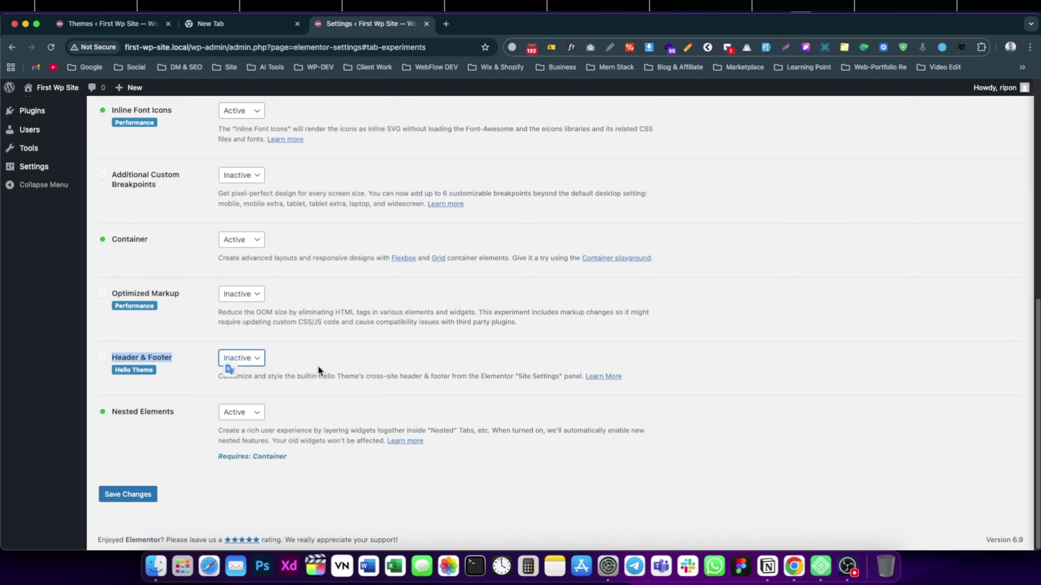
{"action": "left_click", "coordinate": [256, 372]}
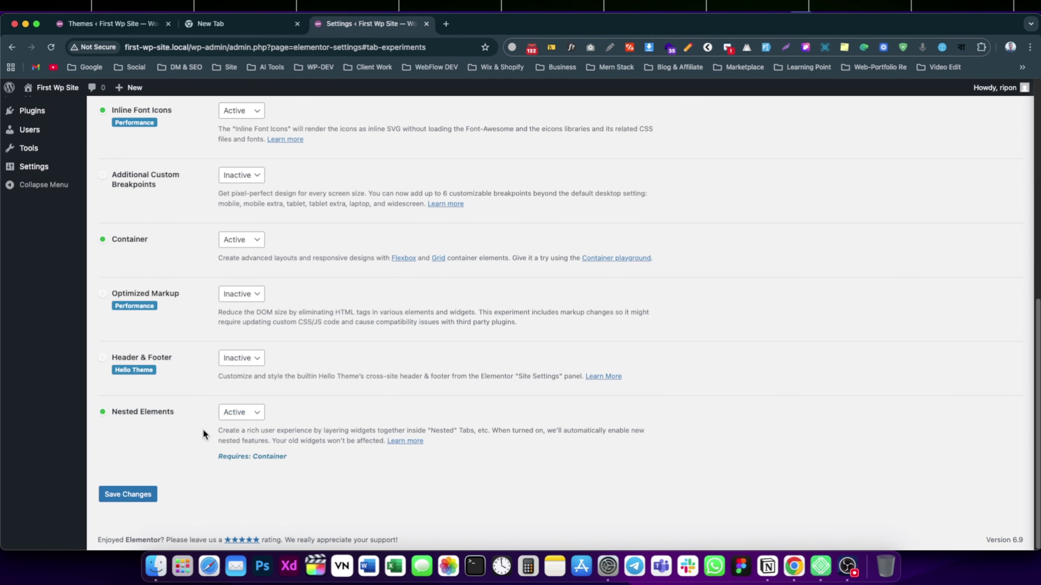
- Save the Features settings and look over the feature list down to Nested Elements
{"action": "left_click", "coordinate": [123, 496]}
{"action": "scroll", "coordinate": [285, 411], "scroll_direction": "down", "scroll_amount": 3}
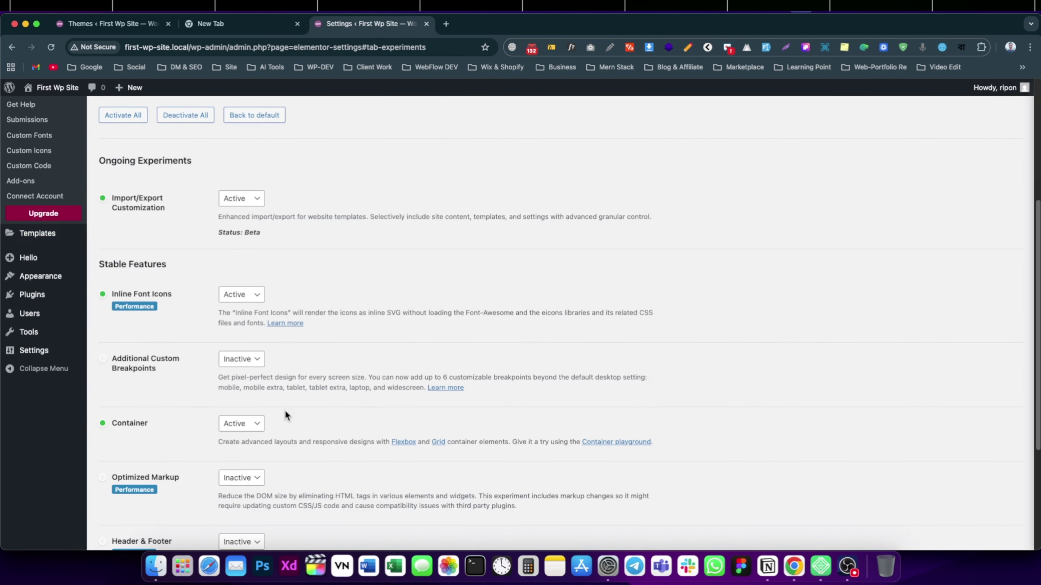
{"action": "scroll", "coordinate": [213, 238], "scroll_direction": "down", "scroll_amount": 5}
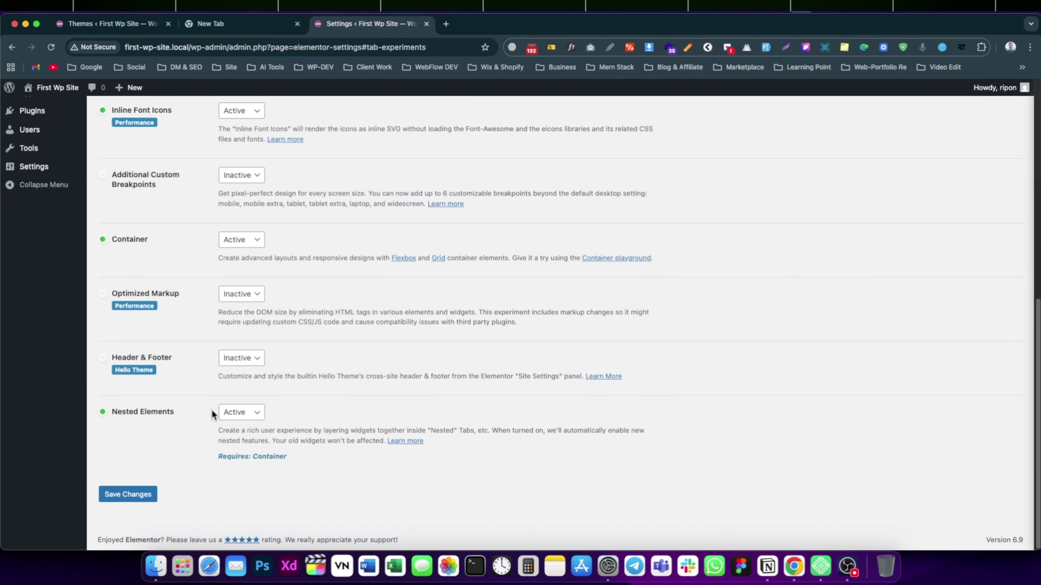
- Review the Editor V4 settings page, including its alpha features and the notice about use on live sites
{"action": "scroll", "coordinate": [185, 408], "scroll_direction": "up", "scroll_amount": 15}
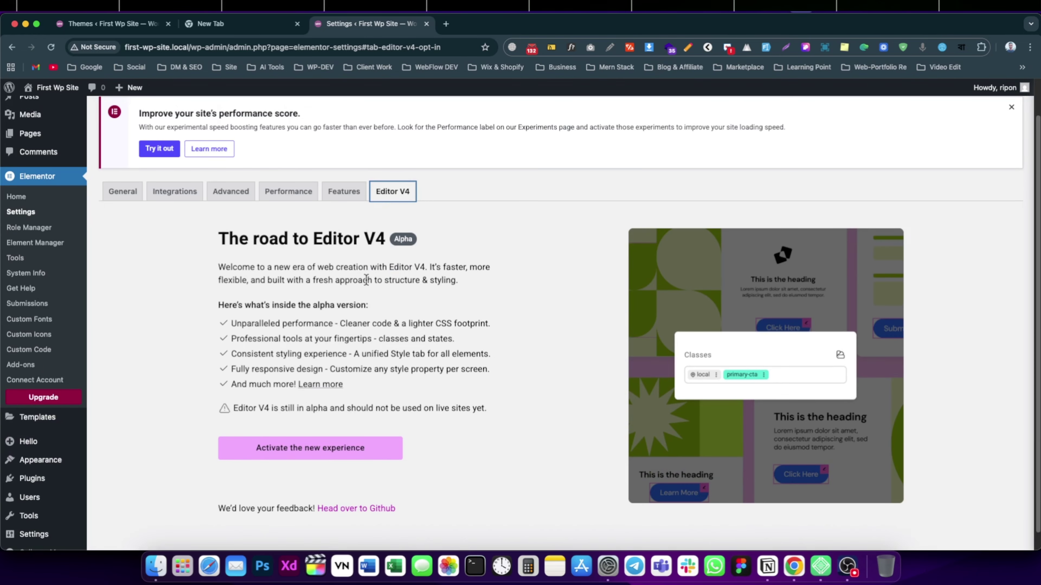
{"action": "scroll", "coordinate": [296, 340], "scroll_direction": "down", "scroll_amount": 1}
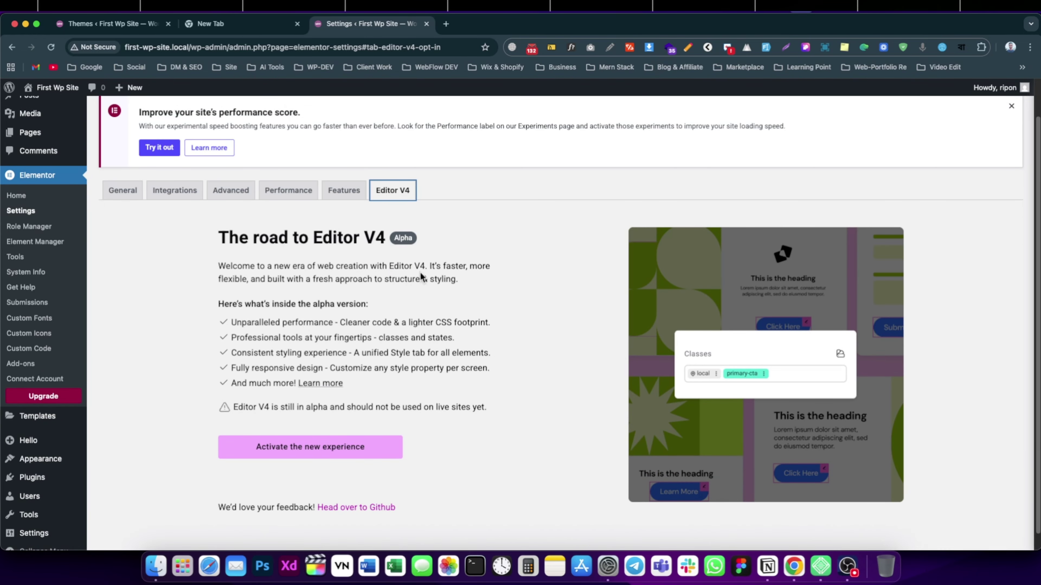
{"action": "left_click_drag", "start_coordinate": [233, 407], "coordinate": [488, 408]}
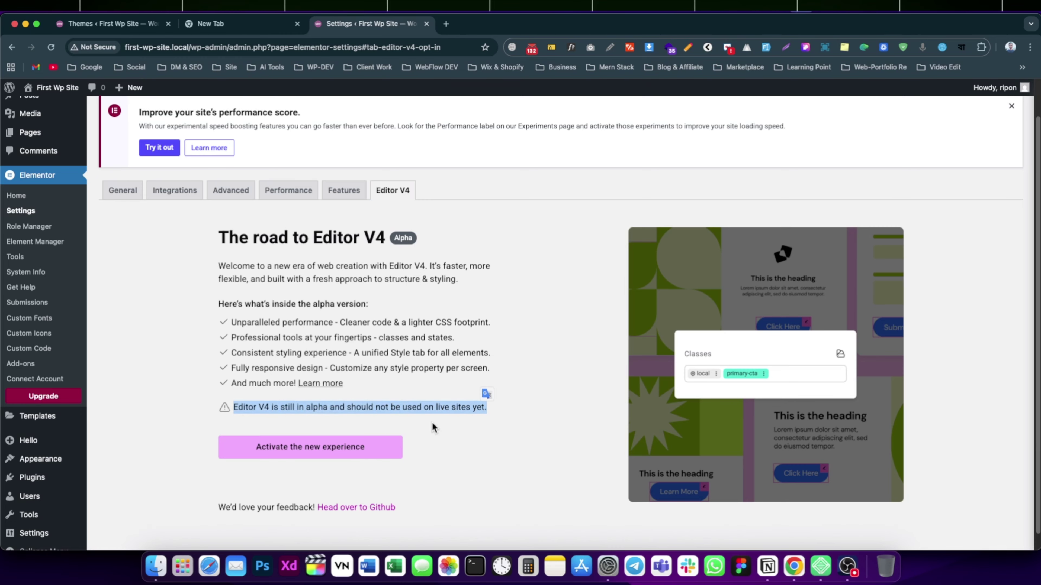
{"action": "scroll", "coordinate": [414, 353], "scroll_direction": "down", "scroll_amount": 1}
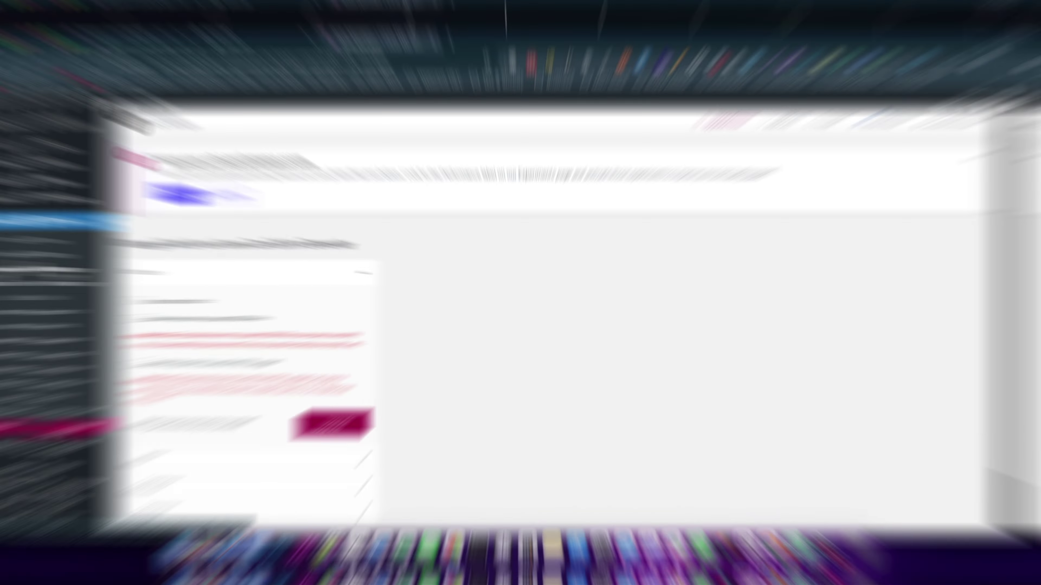
- Open Elementor's Role Manager, expand the Editor role's permissions, and switch No access to editor on and back off
{"action": "left_click", "coordinate": [29, 224]}
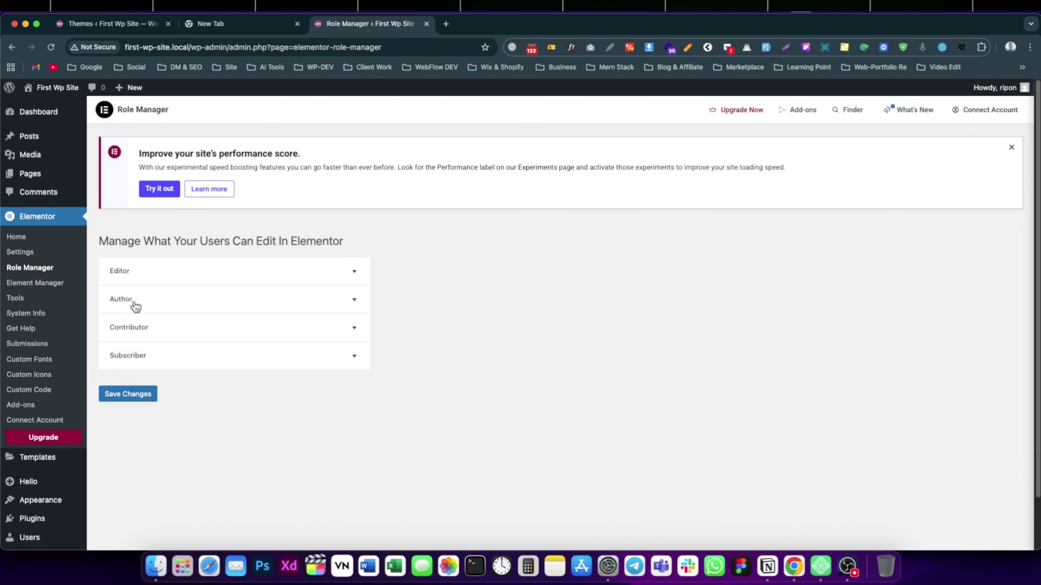
{"action": "left_click", "coordinate": [142, 272]}
{"action": "scroll", "coordinate": [145, 331], "scroll_direction": "down", "scroll_amount": 1}
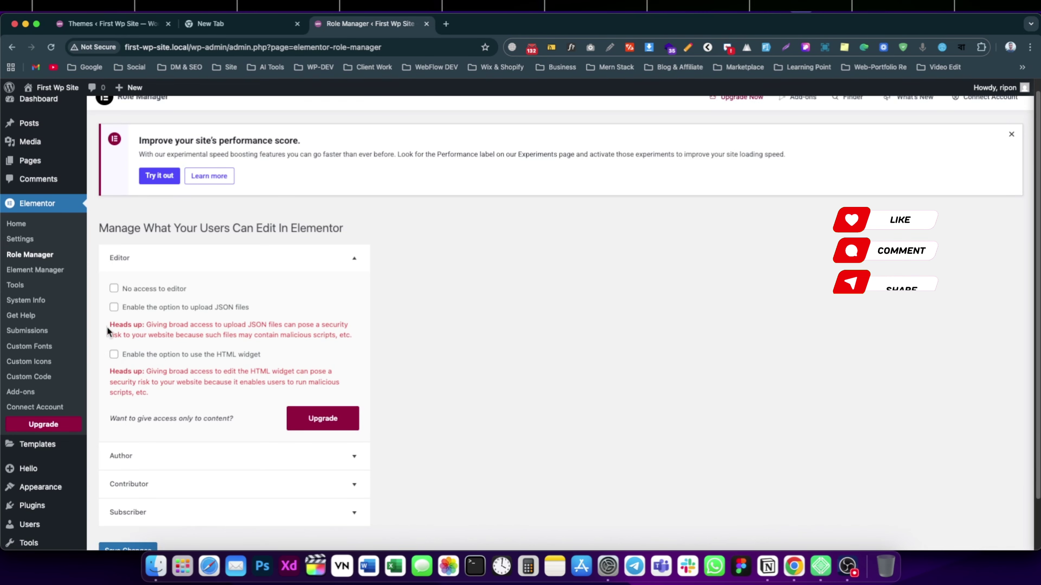
{"action": "left_click", "coordinate": [114, 292]}
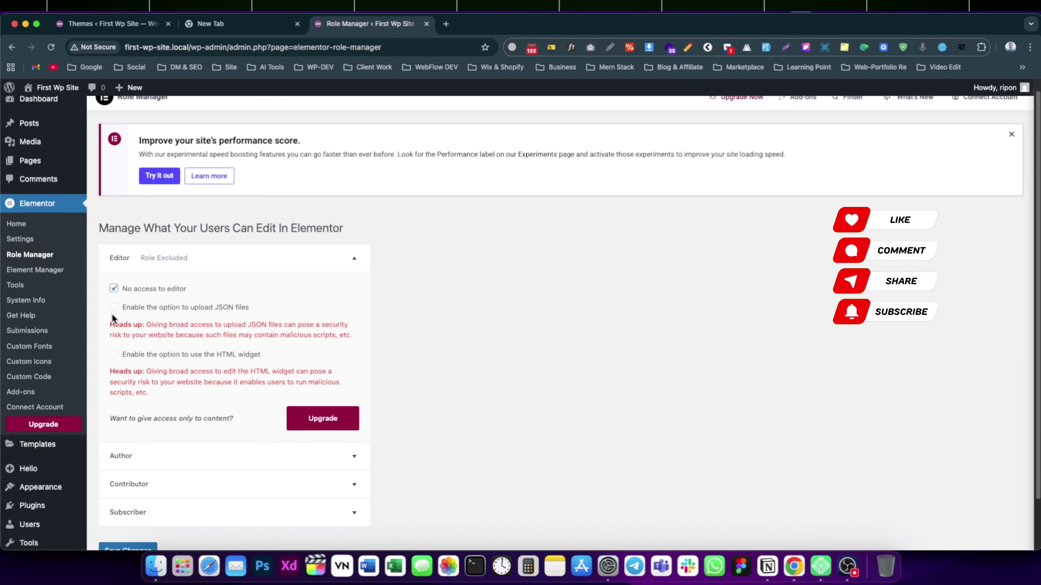
{"action": "left_click", "coordinate": [116, 294]}
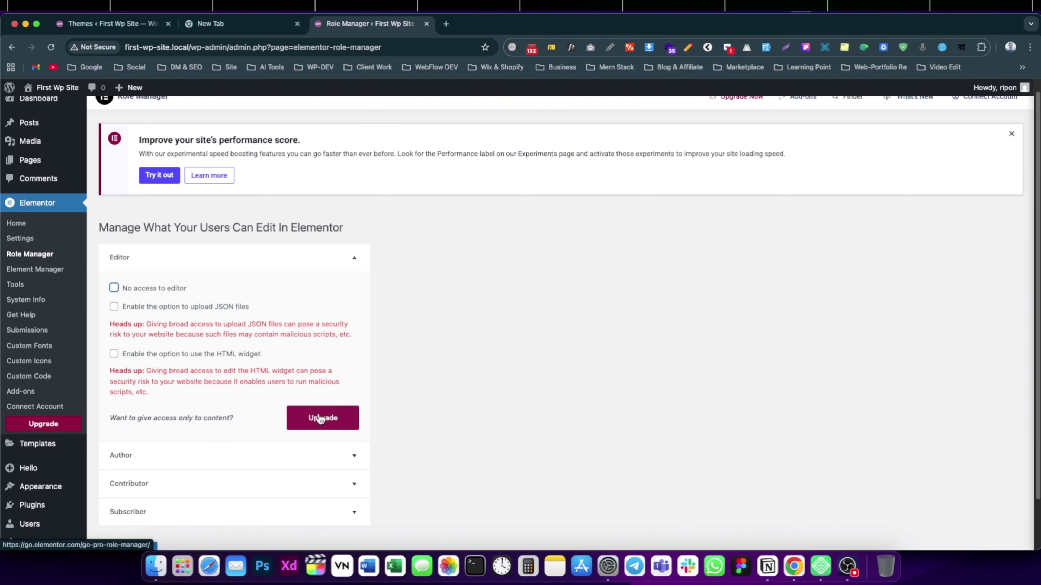
- Collapse the Editor role's permissions, then look through the Element Manager's list of widgets, their status, usage and source plugins
{"action": "left_click", "coordinate": [105, 264]}
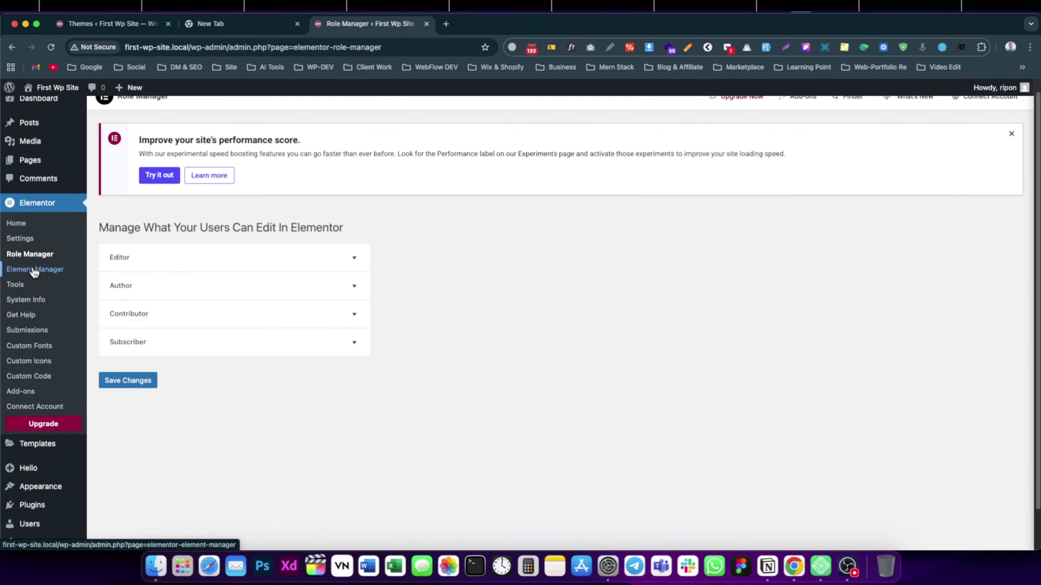
{"action": "left_click", "coordinate": [34, 269]}
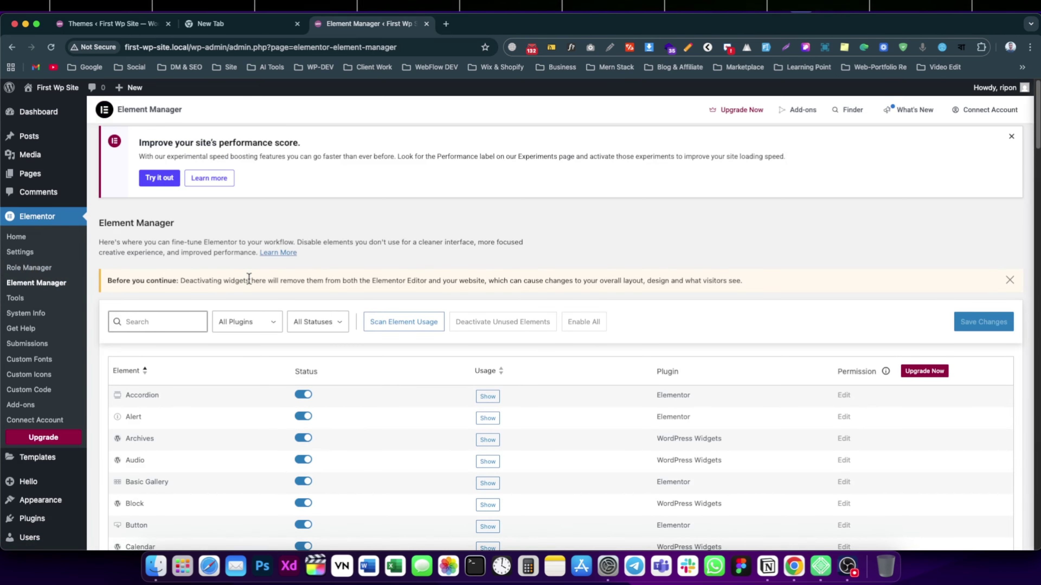
{"action": "scroll", "coordinate": [247, 278], "scroll_direction": "down", "scroll_amount": 5}
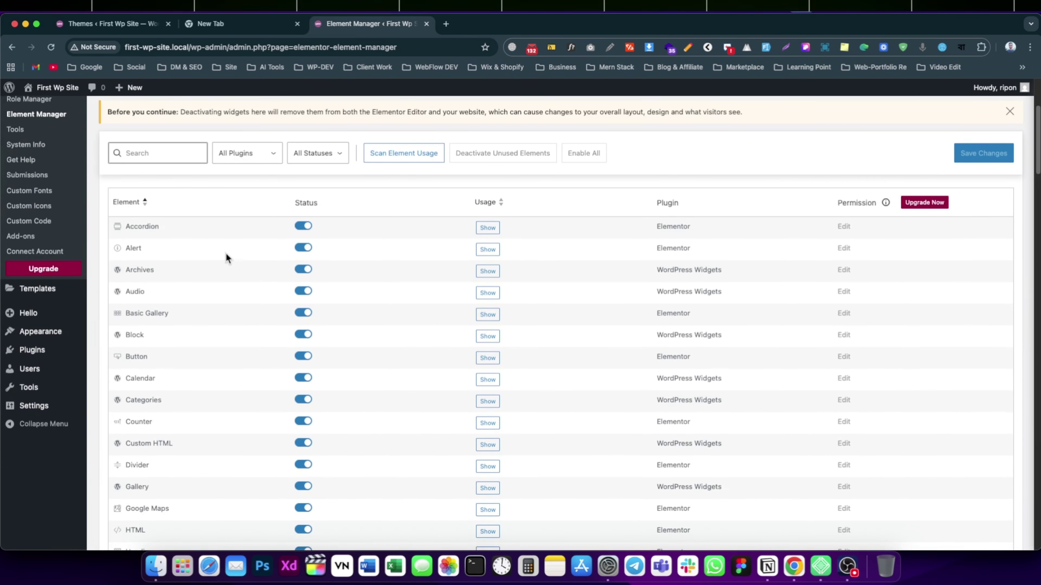
{"action": "scroll", "coordinate": [195, 229], "scroll_direction": "down", "scroll_amount": 20}
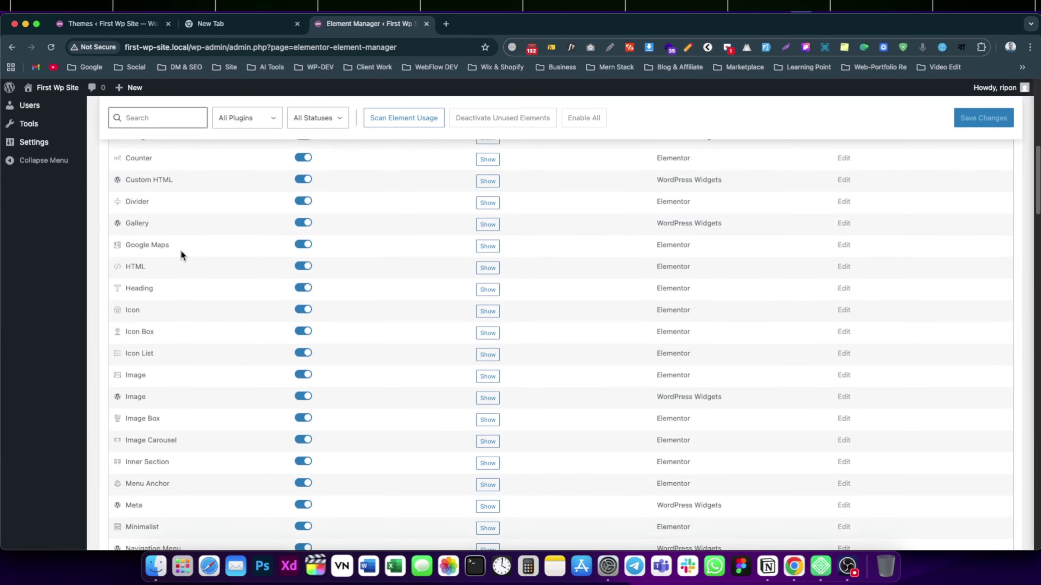
{"action": "scroll", "coordinate": [126, 417], "scroll_direction": "up", "scroll_amount": 20}
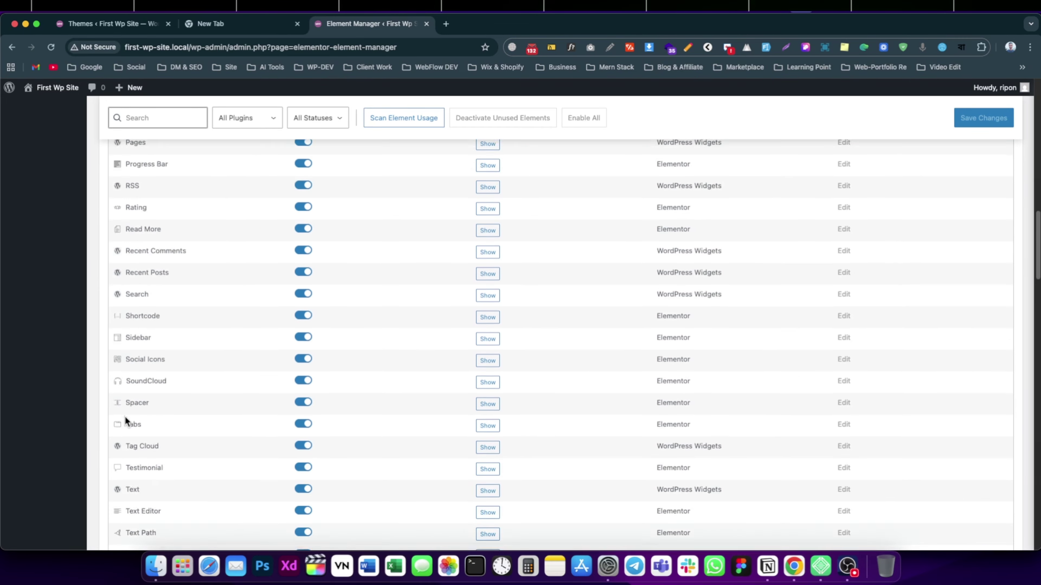
{"action": "scroll", "coordinate": [165, 353], "scroll_direction": "down", "scroll_amount": 20}
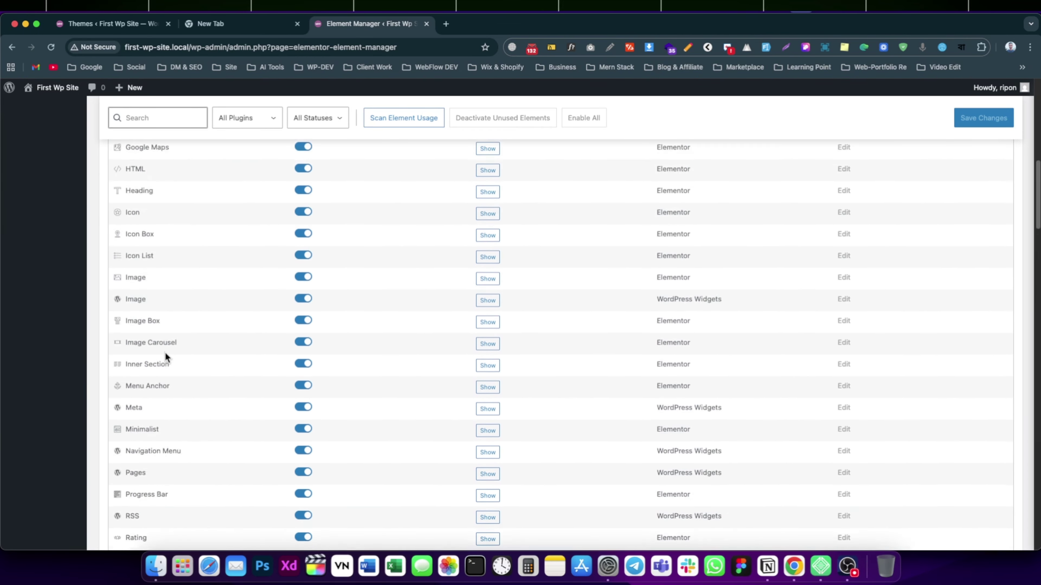
{"action": "scroll", "coordinate": [476, 378], "scroll_direction": "up", "scroll_amount": 20}
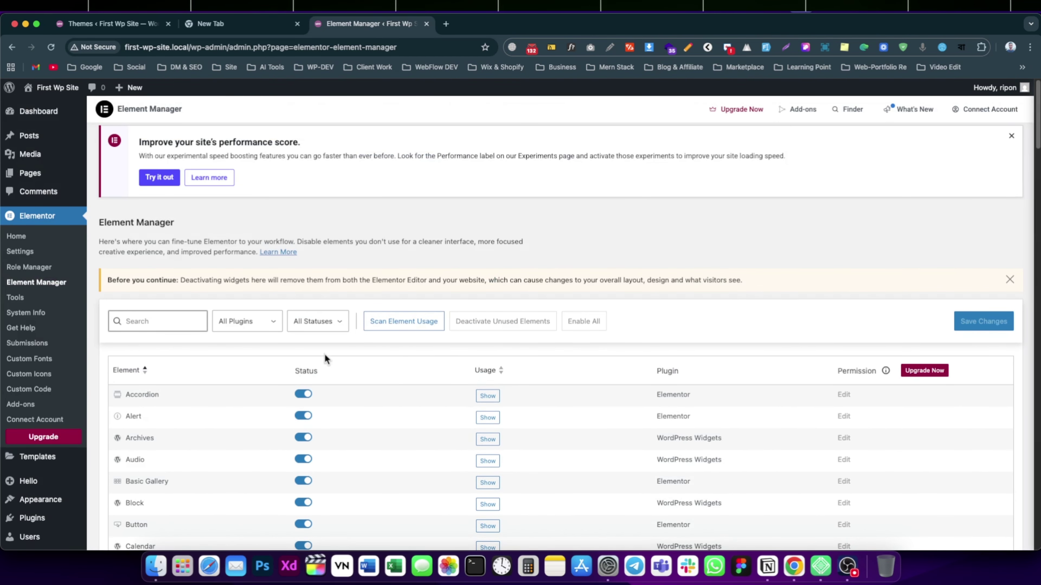
{"action": "scroll", "coordinate": [156, 305], "scroll_direction": "down", "scroll_amount": 3}
{"action": "scroll", "coordinate": [169, 337], "scroll_direction": "down", "scroll_amount": 3}
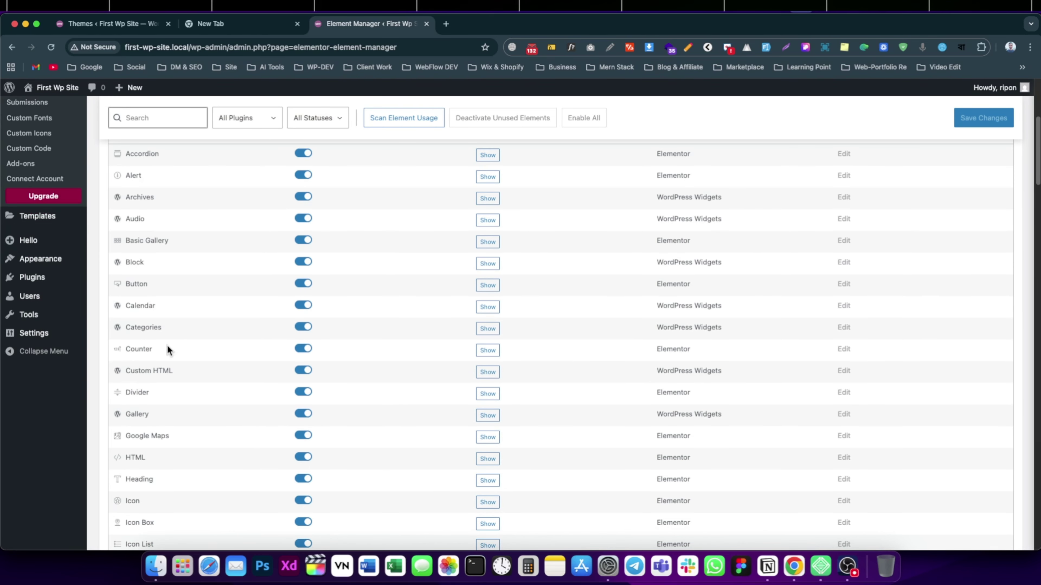
{"action": "scroll", "coordinate": [155, 392], "scroll_direction": "down", "scroll_amount": 2}
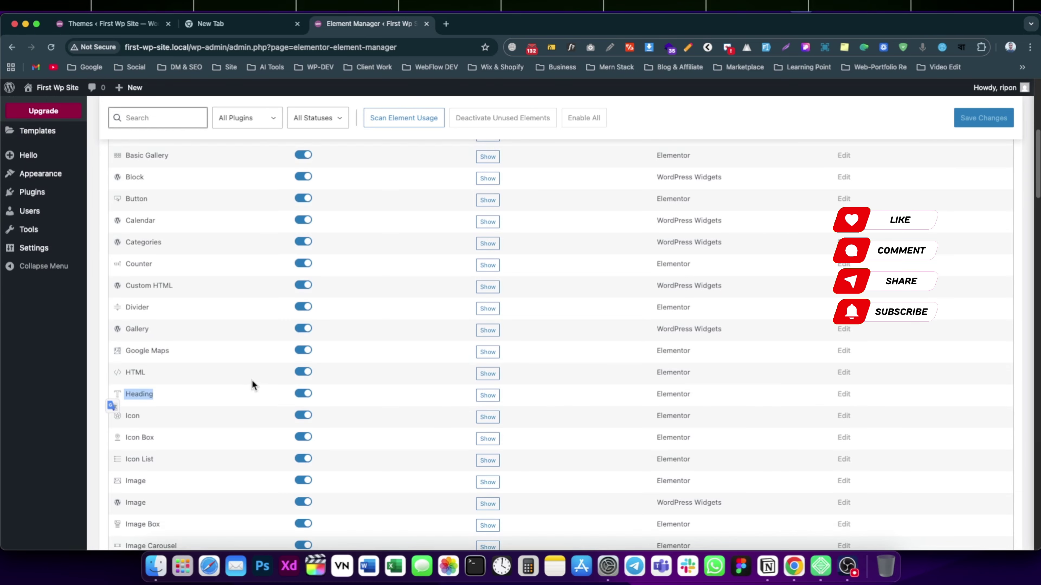
{"action": "scroll", "coordinate": [150, 226], "scroll_direction": "down", "scroll_amount": 4}
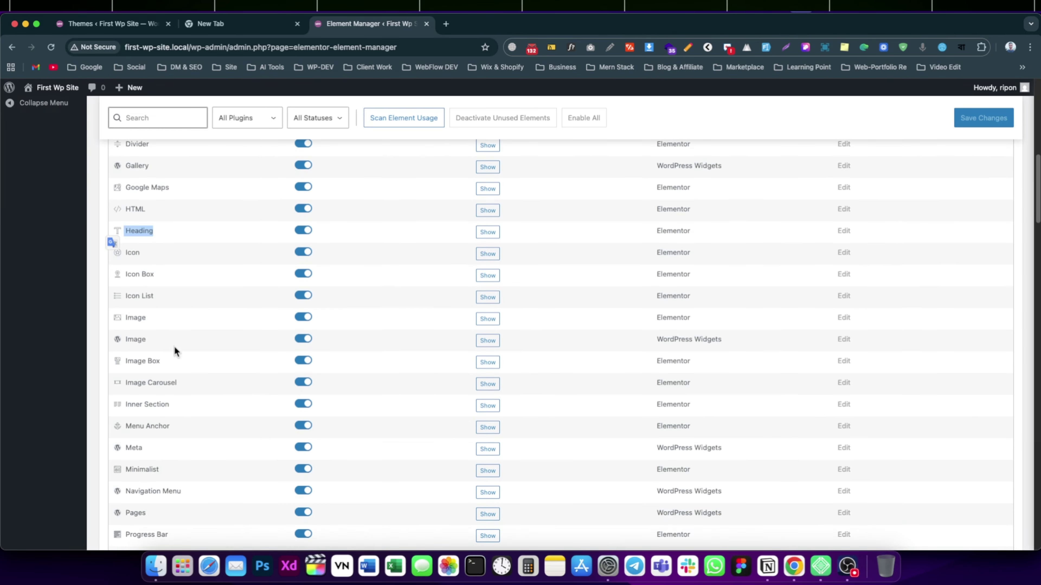
{"action": "scroll", "coordinate": [205, 373], "scroll_direction": "up", "scroll_amount": 9}
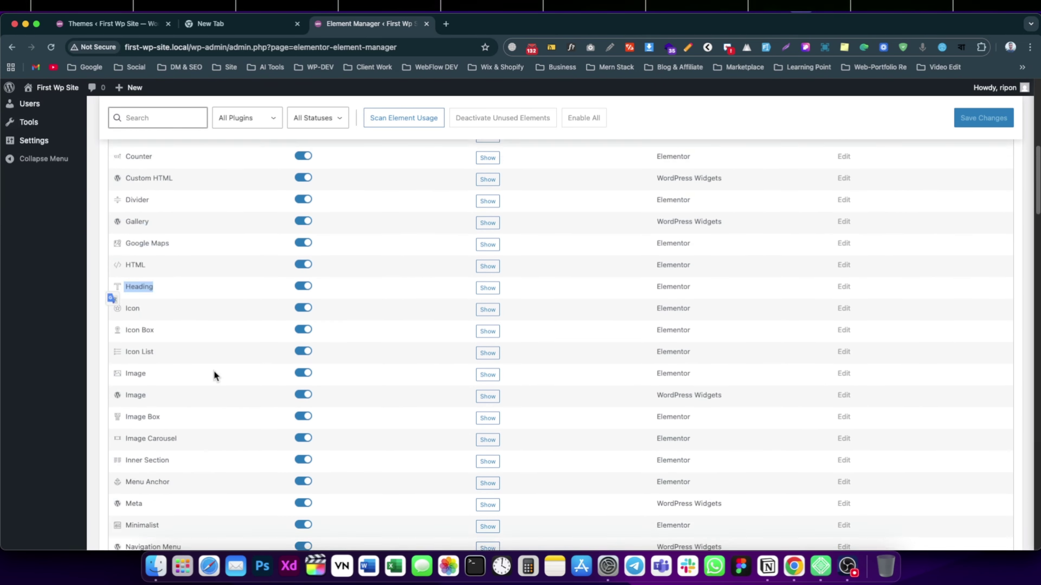
- Deactivate the Accordion widget in the Element Manager and save the change, confirming the save prompt
{"action": "left_click", "coordinate": [301, 263]}
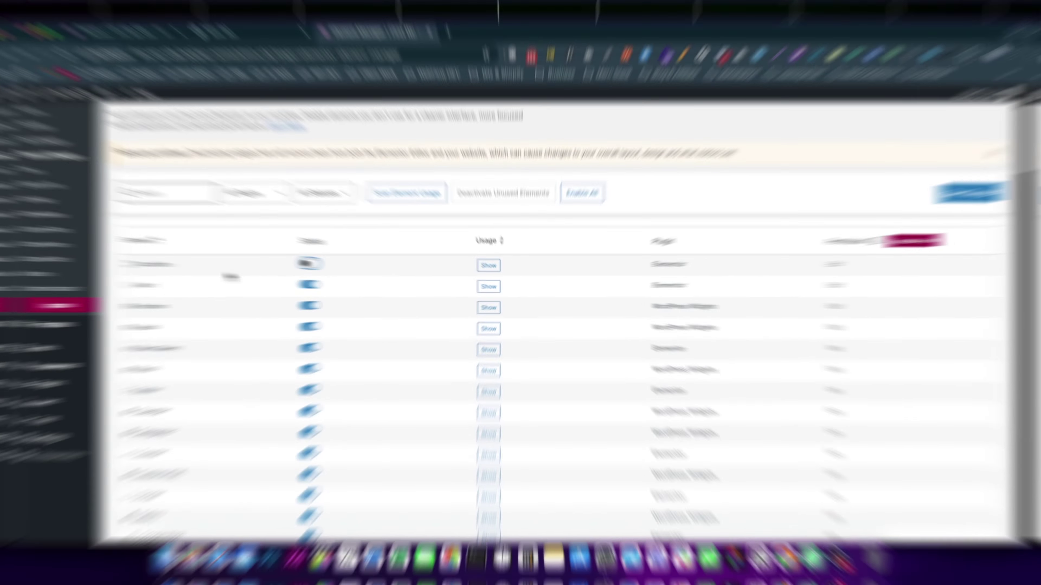
{"action": "scroll", "coordinate": [147, 240], "scroll_direction": "up", "scroll_amount": 1}
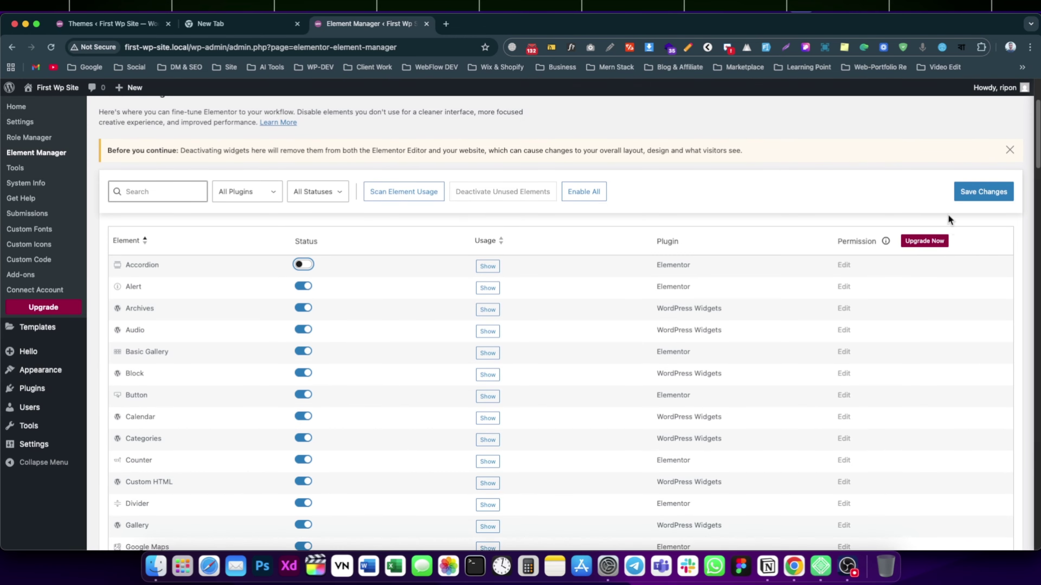
{"action": "left_click", "coordinate": [303, 265]}
{"action": "left_click", "coordinate": [303, 267]}
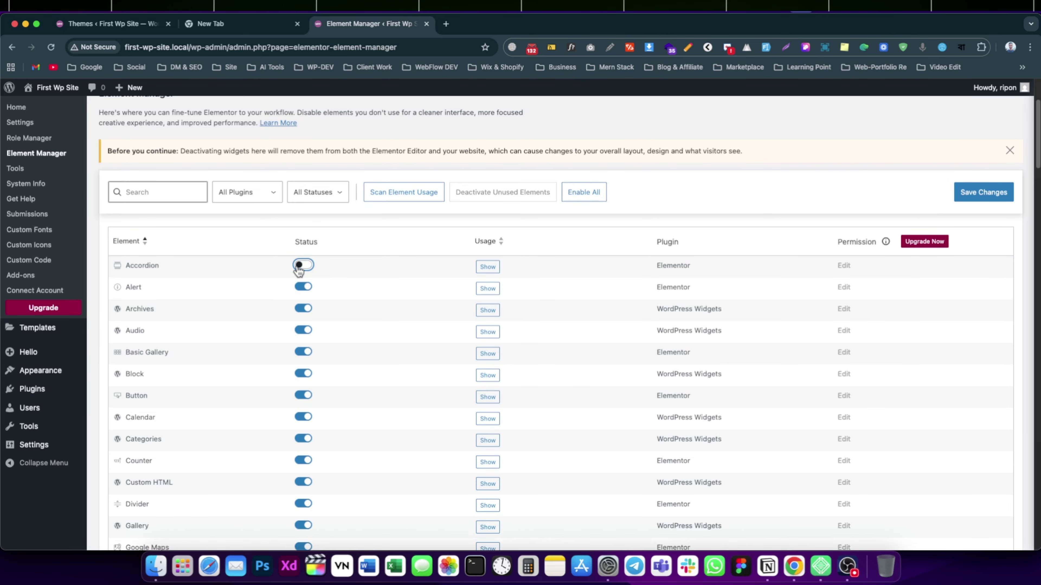
{"action": "left_click", "coordinate": [971, 197]}
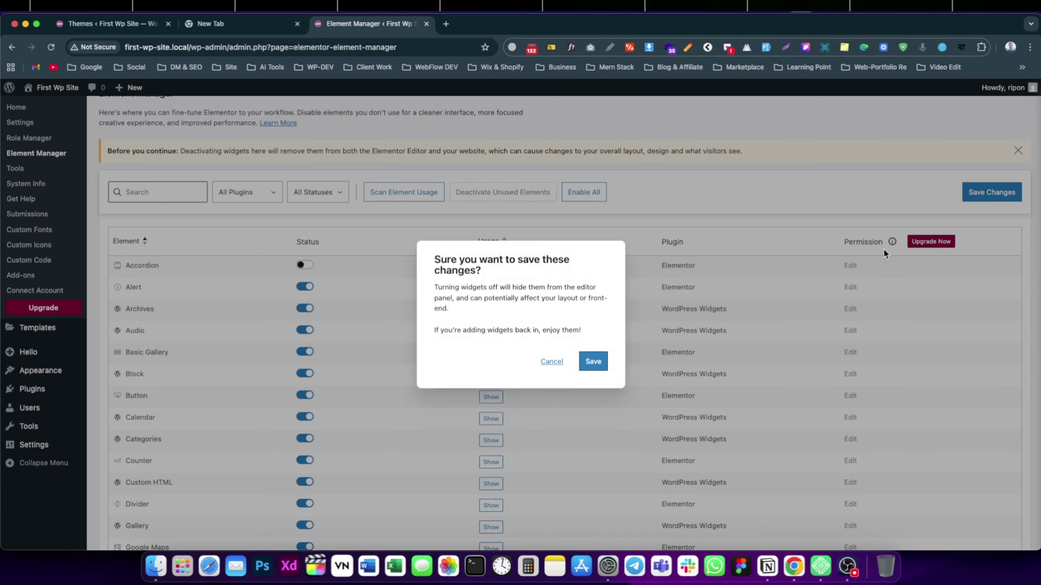
{"action": "left_click", "coordinate": [588, 369]}
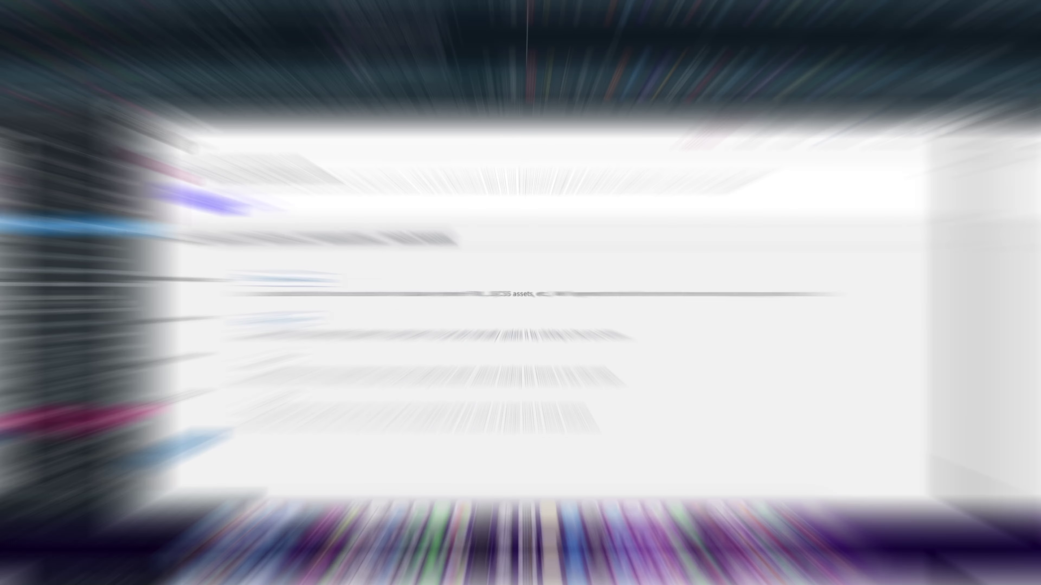
- In Elementor's general Tools, clear the cached files and data and sync the library
{"action": "left_click", "coordinate": [17, 299]}
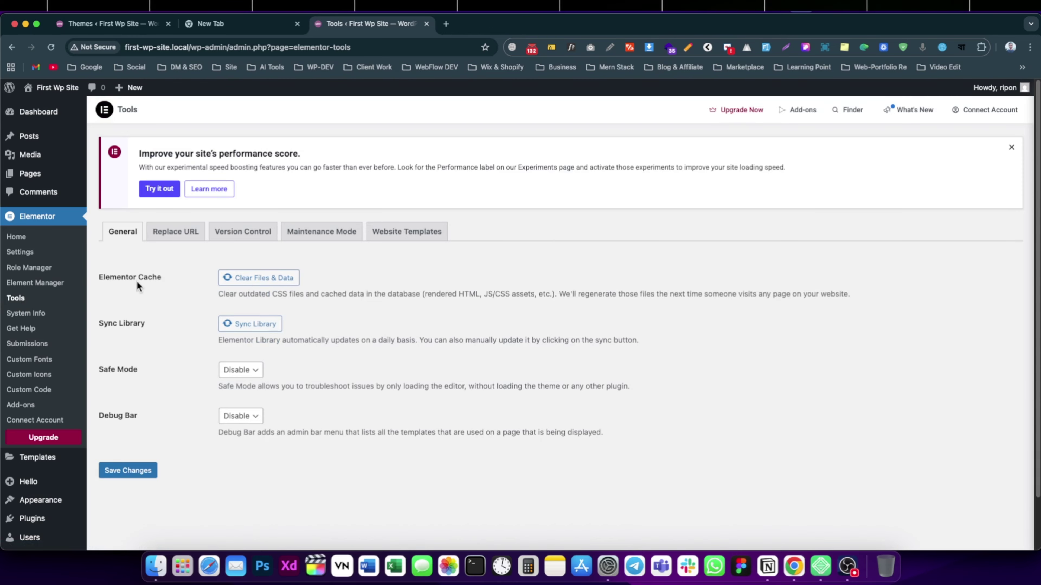
{"action": "left_click", "coordinate": [232, 280]}
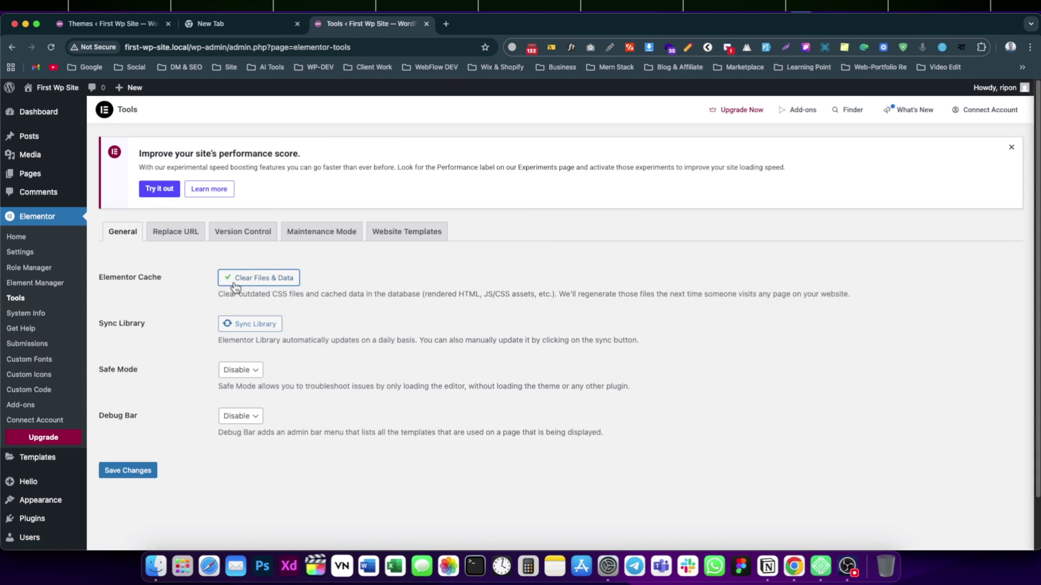
{"action": "left_click", "coordinate": [245, 324]}
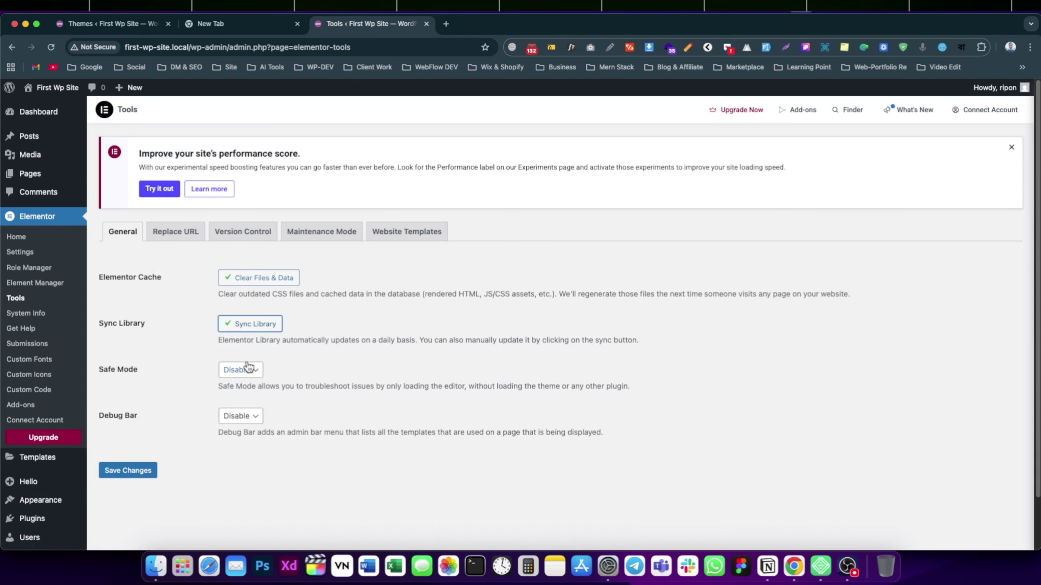
- Review Elementor's Replace URL fields and the Version Control settings, including the list of available rollback versions
{"action": "left_click", "coordinate": [170, 238]}
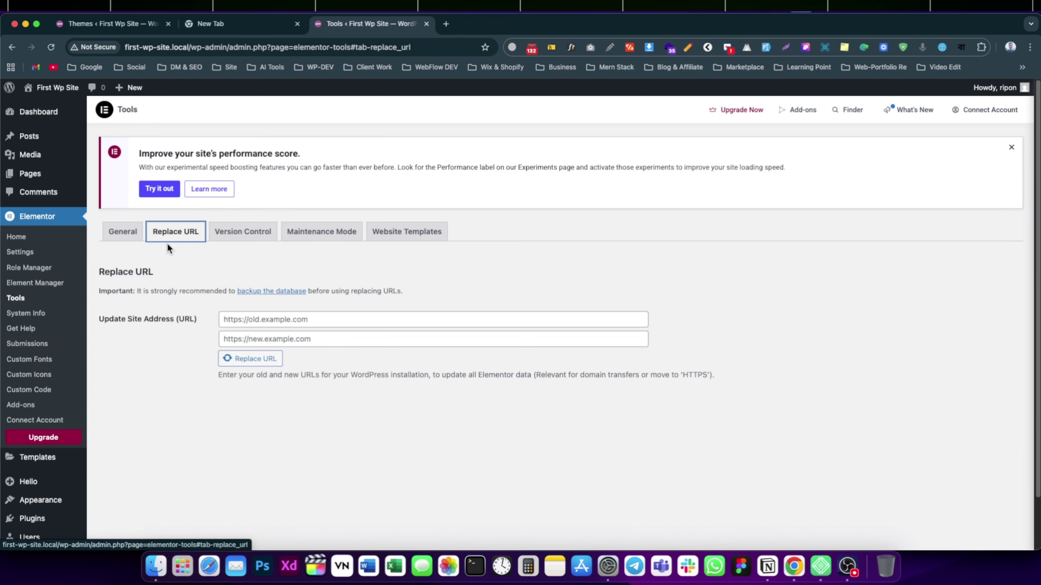
{"action": "left_click", "coordinate": [272, 320]}
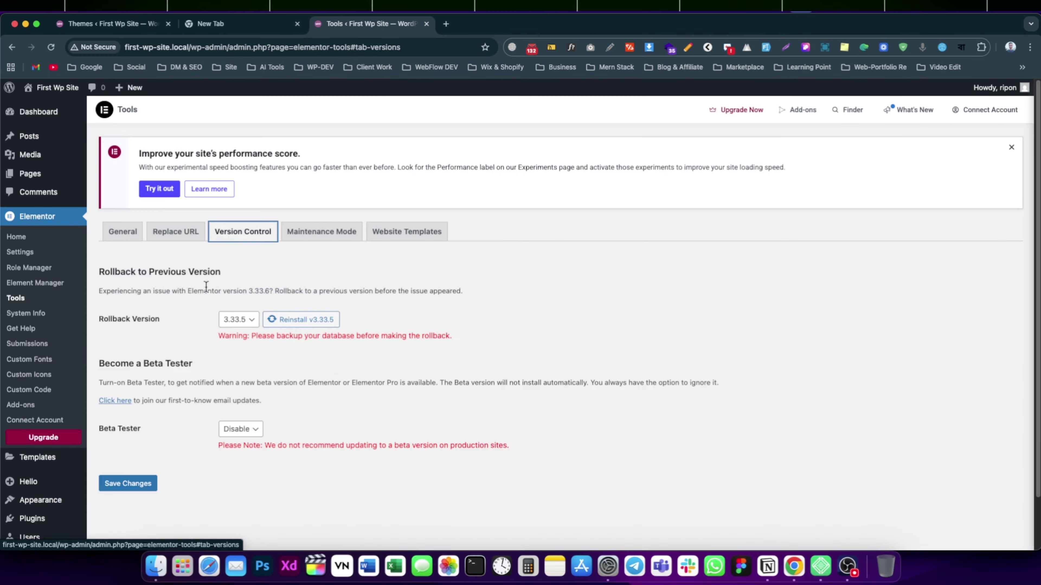
{"action": "left_click", "coordinate": [251, 321]}
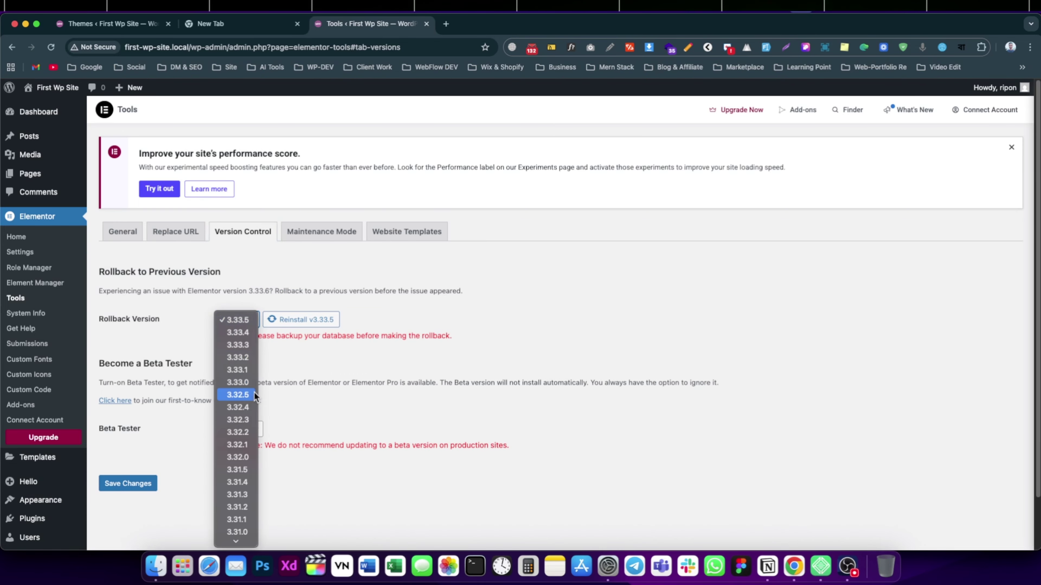
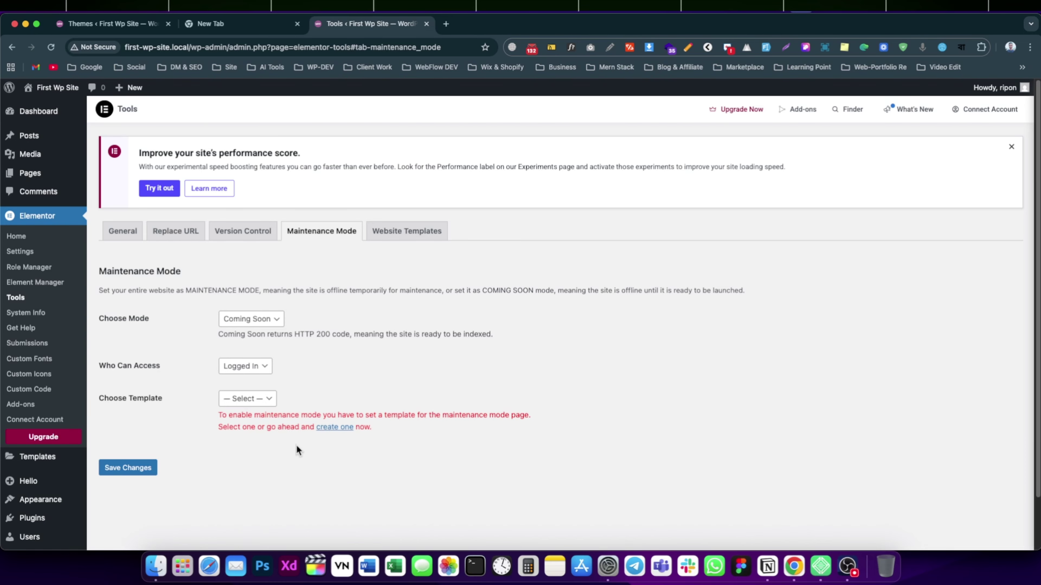
- Review the Website Templates tools for exporting this website and applying a website template
{"action": "left_click", "coordinate": [408, 237]}
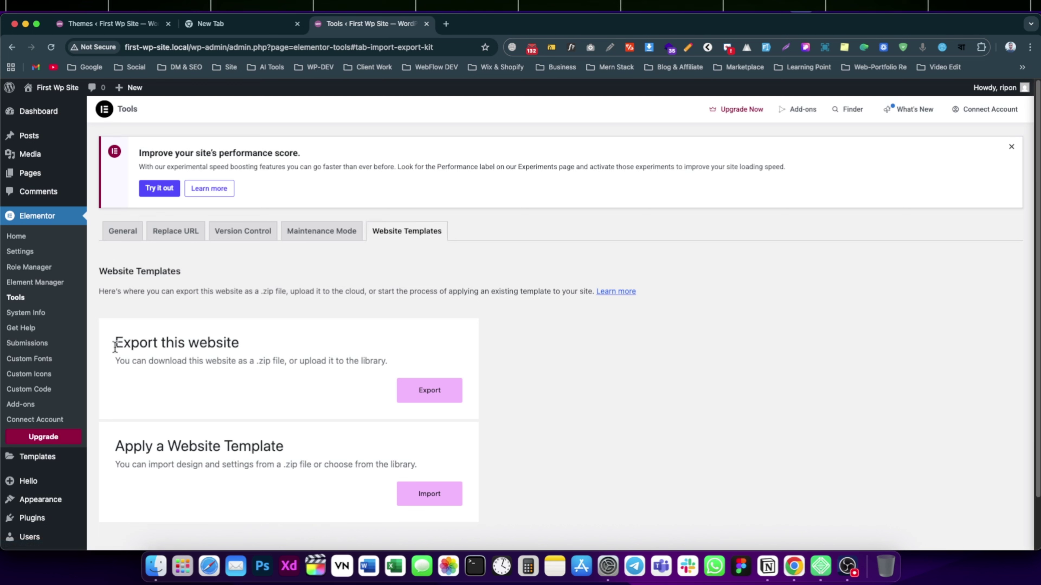
{"action": "left_click_drag", "start_coordinate": [115, 346], "coordinate": [232, 341]}
{"action": "left_click", "coordinate": [244, 340]}
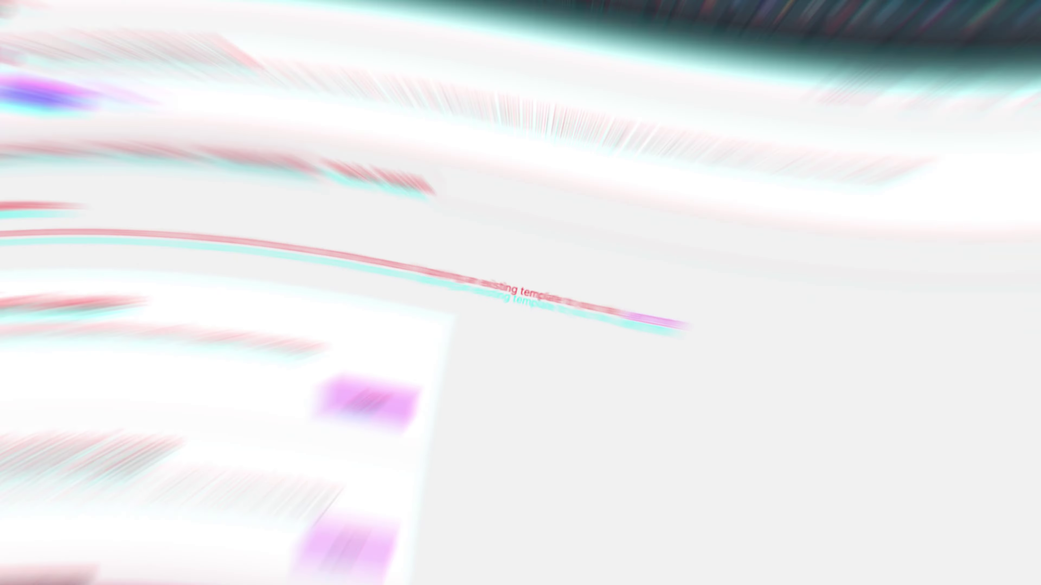
- Examine Elementor's System Info report, from the server and WordPress environment sections down to Elementor Experiments
{"action": "left_click", "coordinate": [27, 313]}
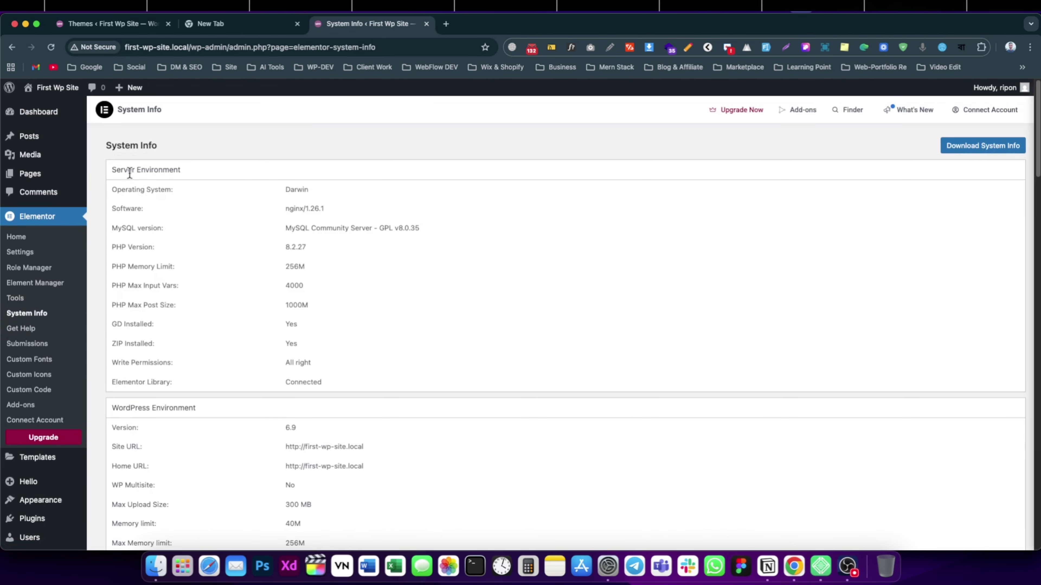
{"action": "triple_click", "coordinate": [117, 169]}
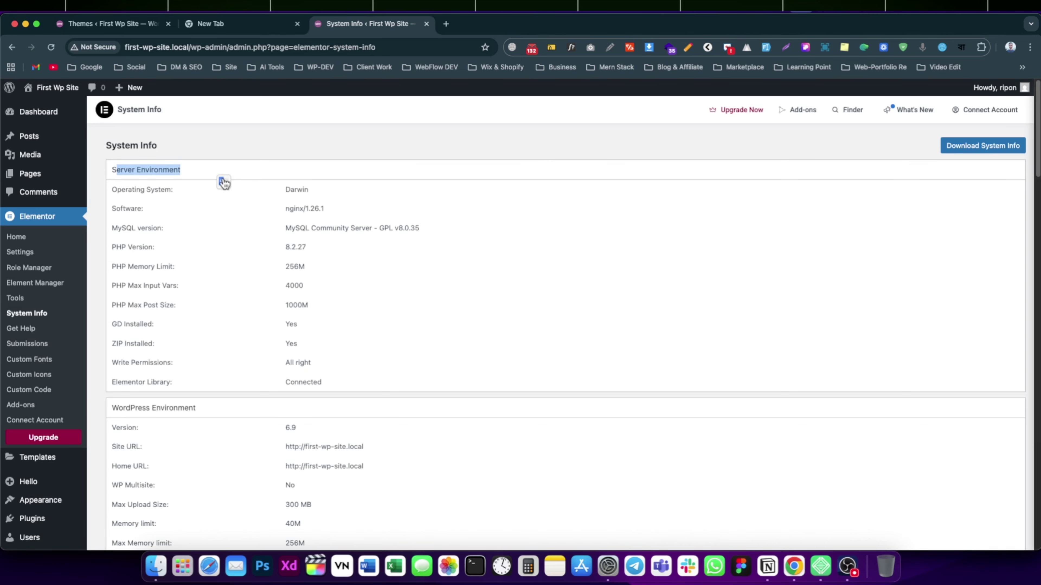
{"action": "scroll", "coordinate": [174, 302], "scroll_direction": "down", "scroll_amount": 3}
{"action": "triple_click", "coordinate": [118, 281]}
{"action": "scroll", "coordinate": [179, 307], "scroll_direction": "down", "scroll_amount": 8}
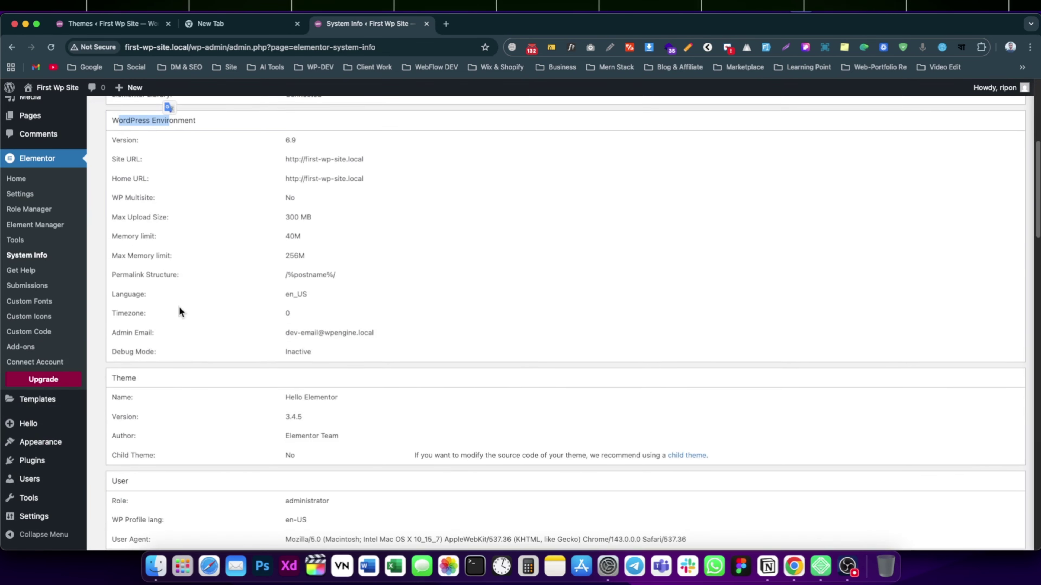
{"action": "scroll", "coordinate": [215, 324], "scroll_direction": "down", "scroll_amount": 5}
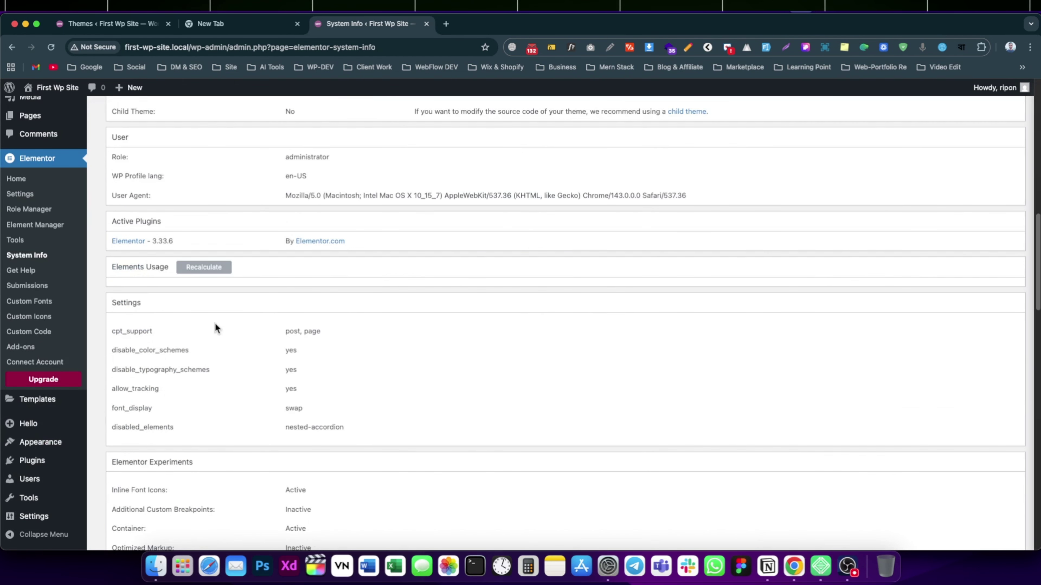
{"action": "scroll", "coordinate": [155, 325], "scroll_direction": "down", "scroll_amount": 5}
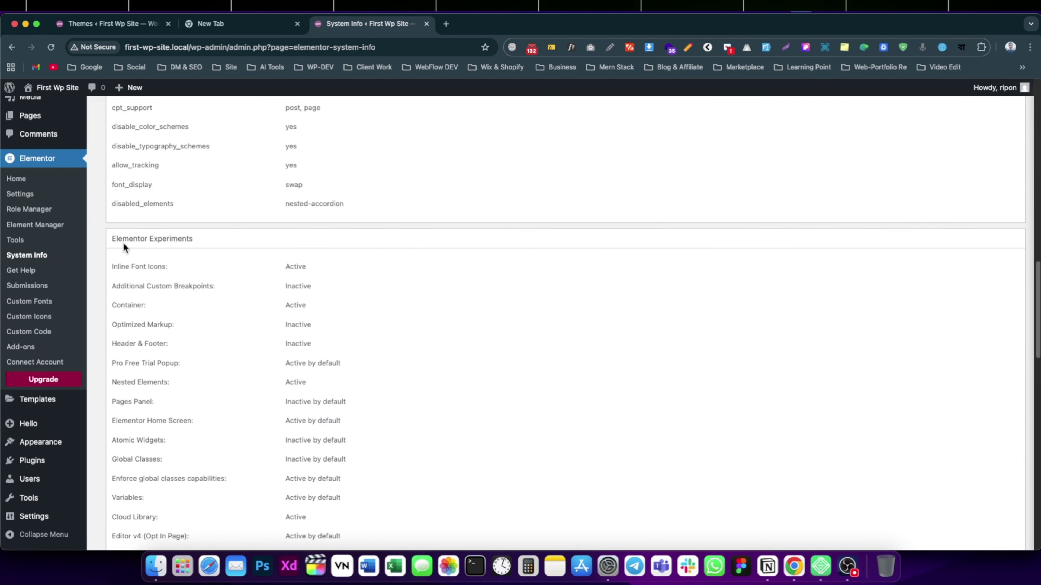
{"action": "scroll", "coordinate": [294, 264], "scroll_direction": "down", "scroll_amount": 5}
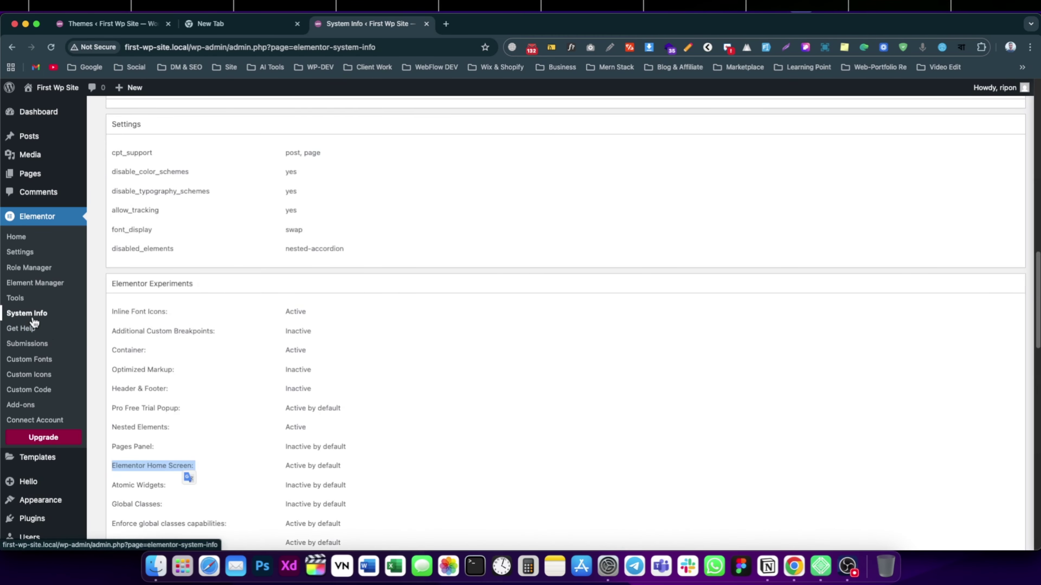
{"action": "scroll", "coordinate": [193, 318], "scroll_direction": "up", "scroll_amount": 15}
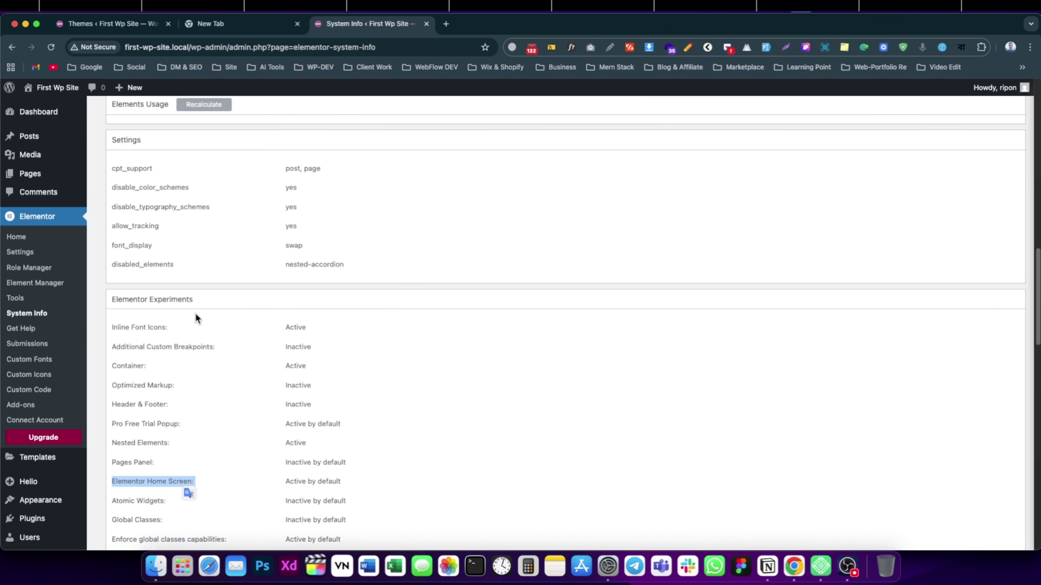
{"action": "scroll", "coordinate": [203, 304], "scroll_direction": "up", "scroll_amount": 6}
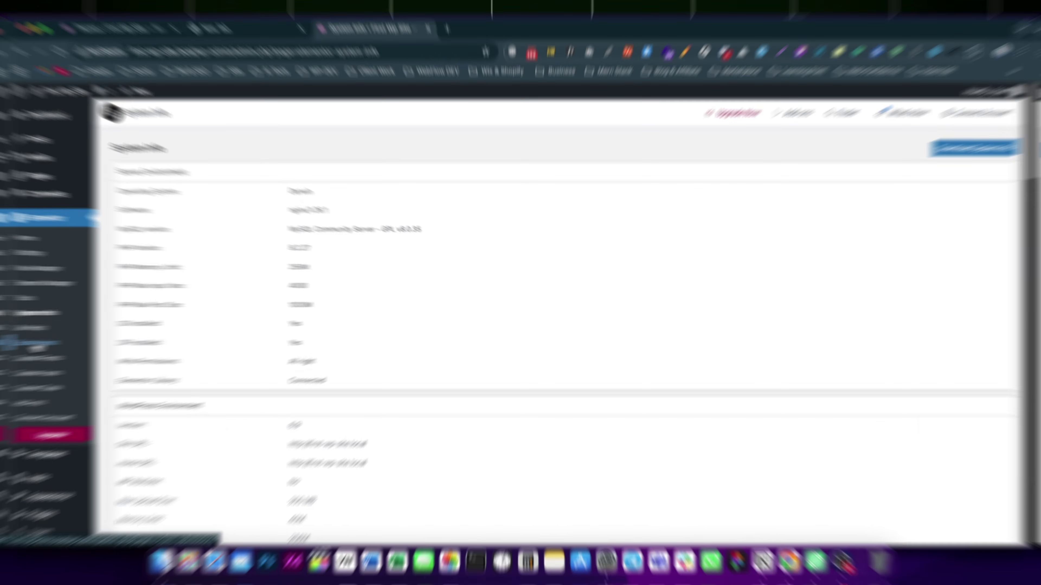
- Open Elementor's Submissions page to view its information on forms and lead collection
{"action": "scroll", "coordinate": [25, 339], "scroll_direction": "down", "scroll_amount": 1}
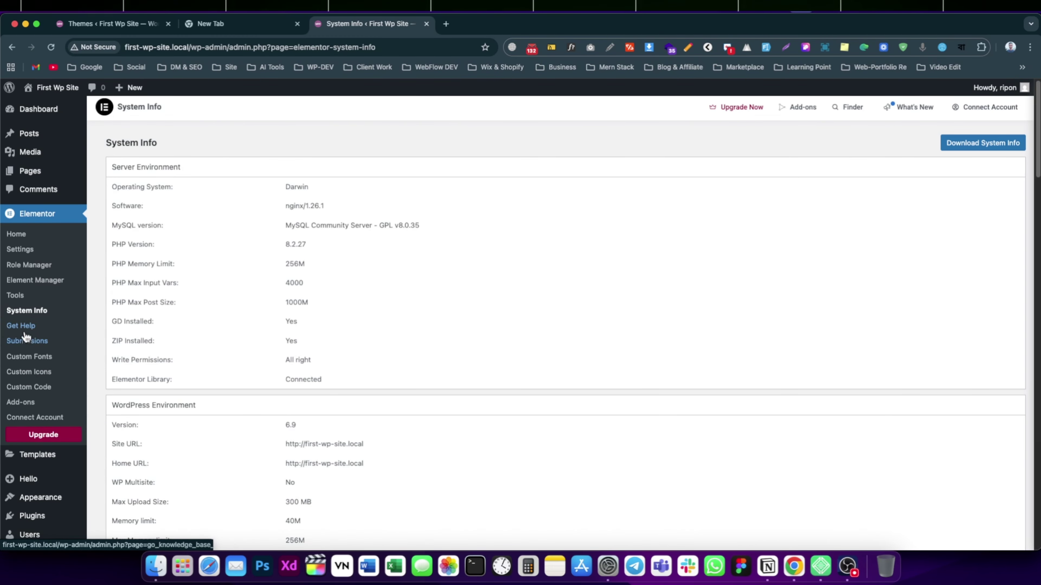
{"action": "scroll", "coordinate": [27, 346], "scroll_direction": "up", "scroll_amount": 1}
{"action": "left_click", "coordinate": [28, 347]}
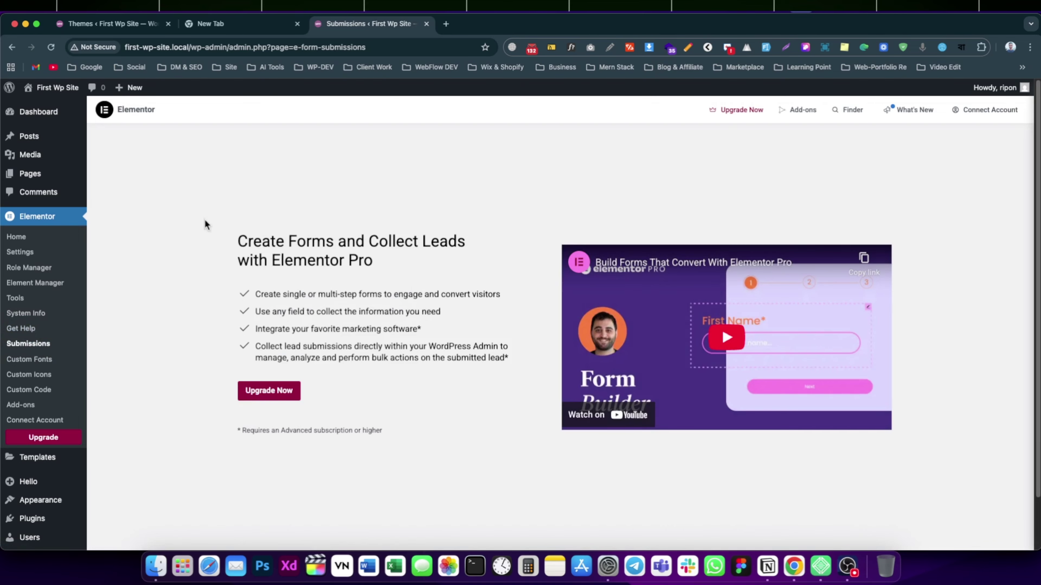
- Read the Submissions page's description of creating forms and collecting leads with Elementor Pro
{"action": "scroll", "coordinate": [207, 224], "scroll_direction": "down", "scroll_amount": 1}
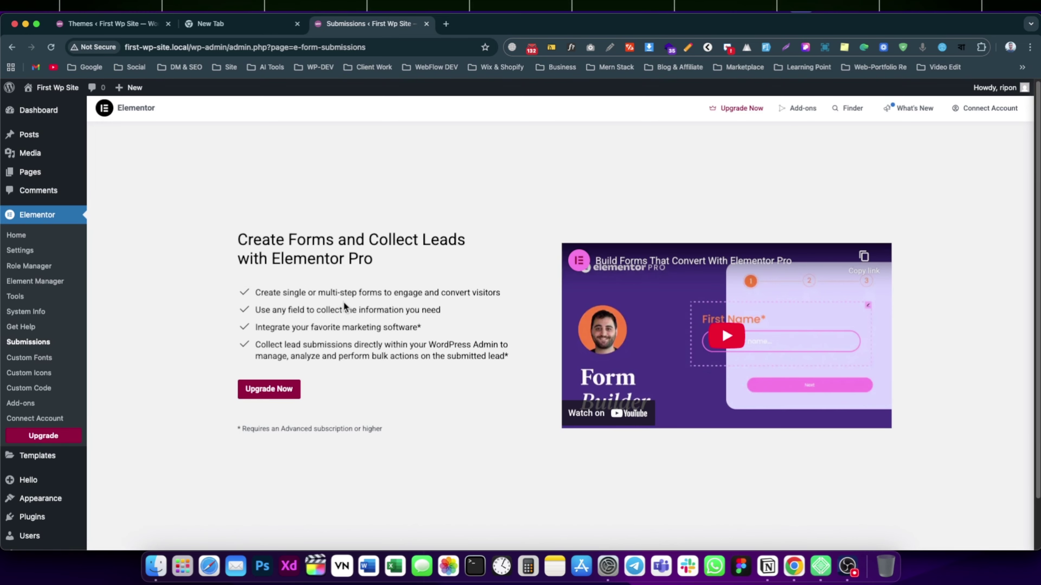
{"action": "scroll", "coordinate": [261, 289], "scroll_direction": "up", "scroll_amount": 1}
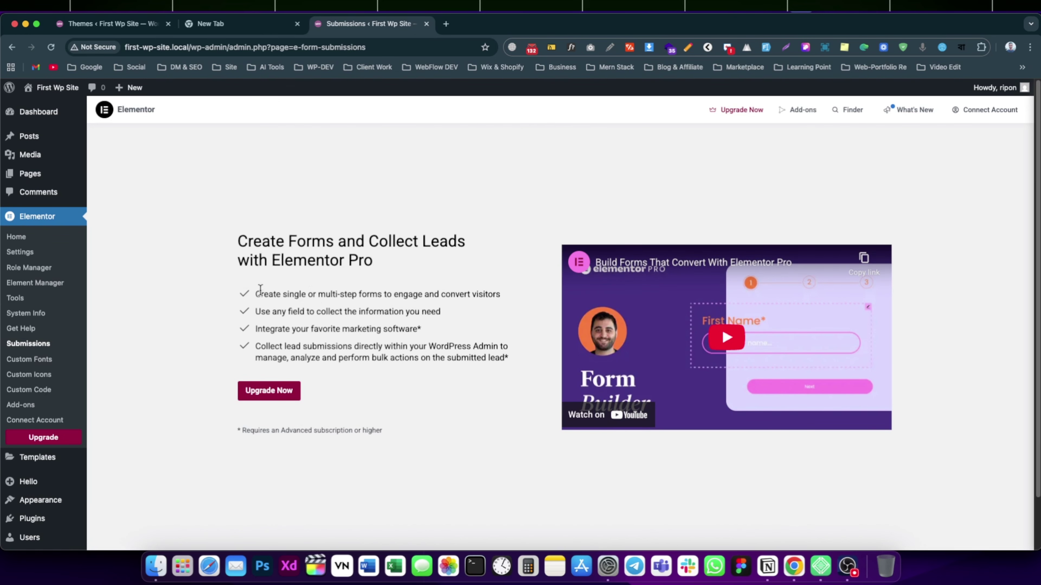
{"action": "left_click", "coordinate": [31, 346]}
{"action": "scroll", "coordinate": [316, 344], "scroll_direction": "down", "scroll_amount": 1}
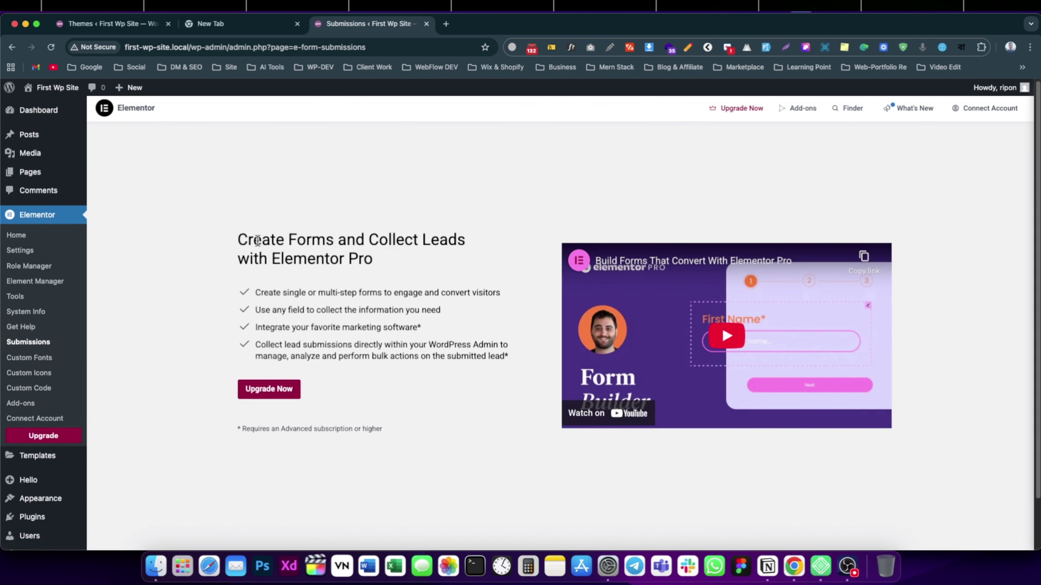
{"action": "mouse_move", "coordinate": [391, 263]}
{"action": "left_mouse_down"}
{"action": "mouse_move", "coordinate": [235, 250]}
{"action": "mouse_move", "coordinate": [373, 259]}
{"action": "left_mouse_up"}
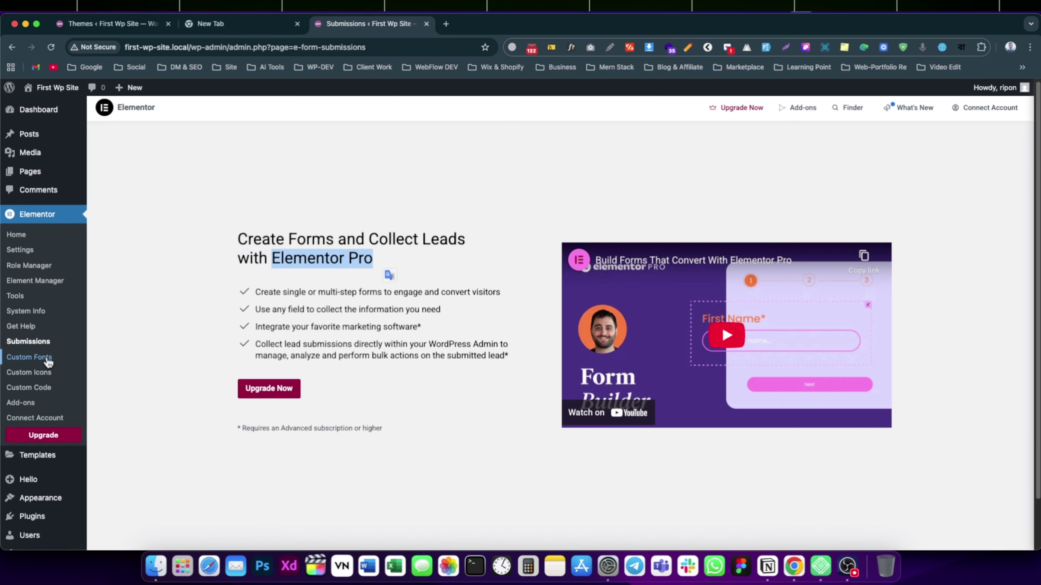
- Review Elementor's Custom Fonts, Custom Icons and Custom Code pages and read the features each describes
{"action": "left_click", "coordinate": [36, 359]}
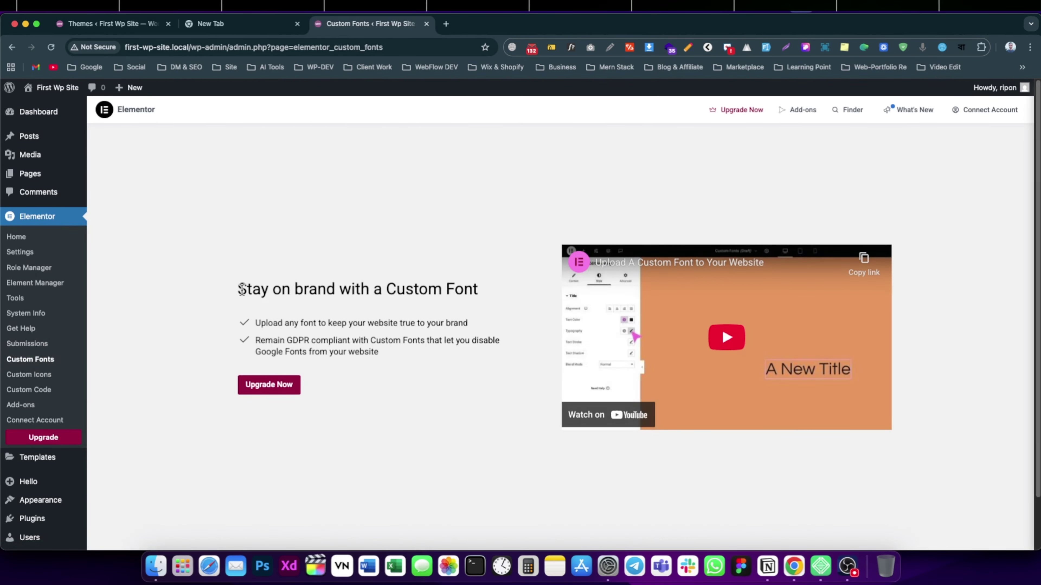
{"action": "left_click_drag", "start_coordinate": [239, 291], "coordinate": [445, 364]}
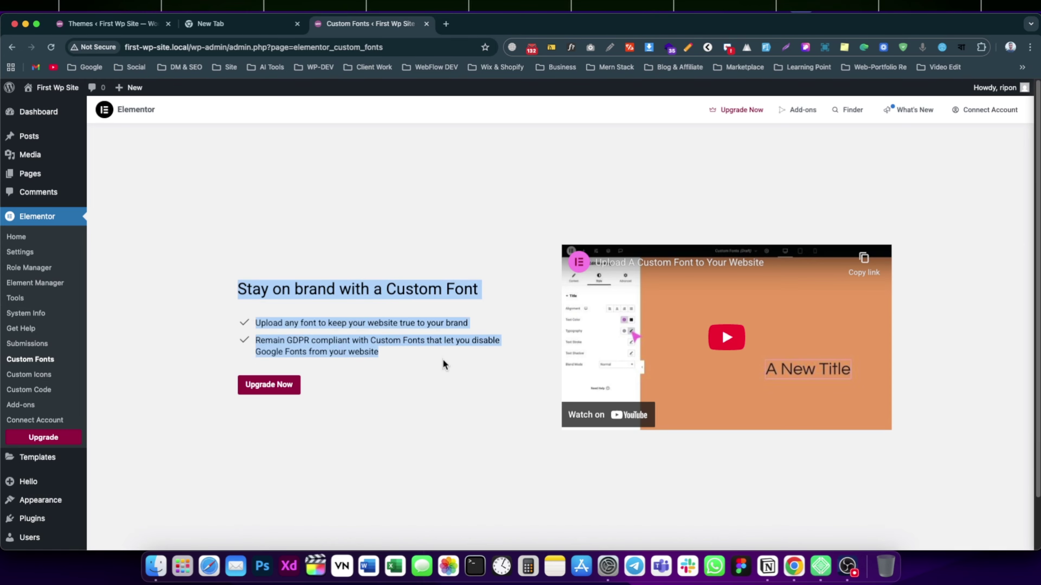
{"action": "left_click", "coordinate": [385, 359]}
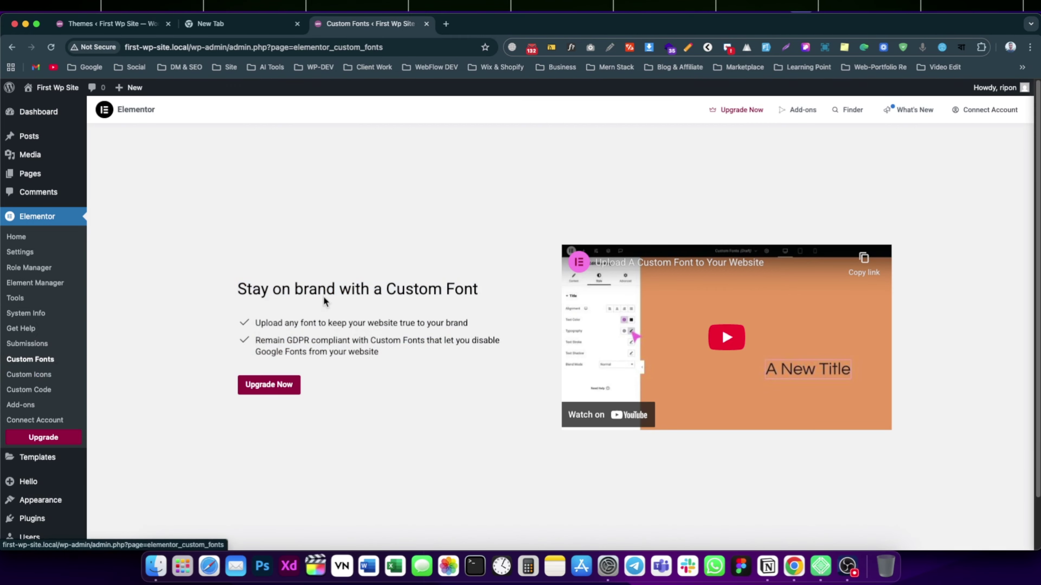
{"action": "left_click", "coordinate": [29, 374]}
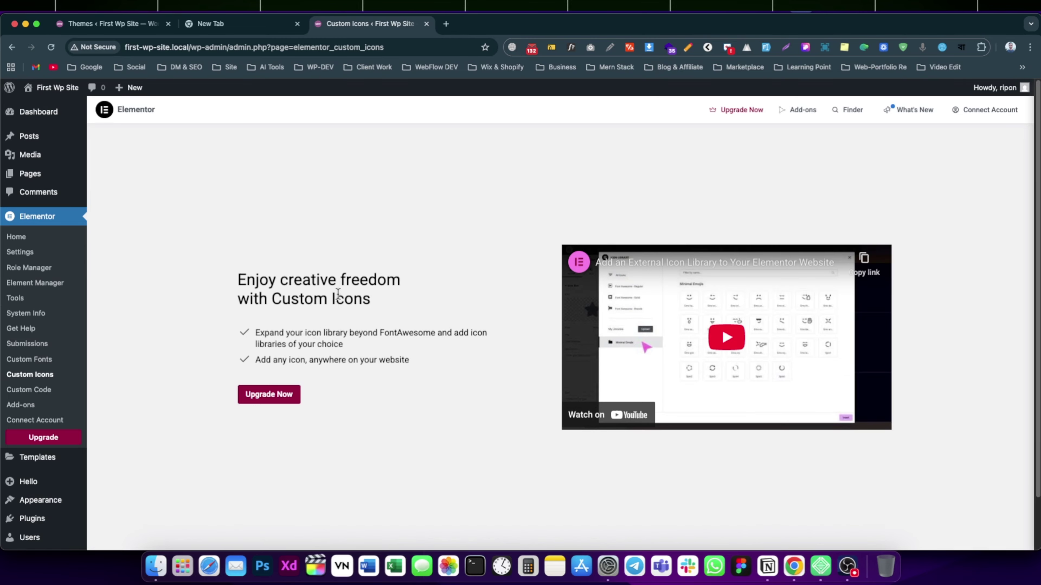
{"action": "left_click", "coordinate": [30, 389]}
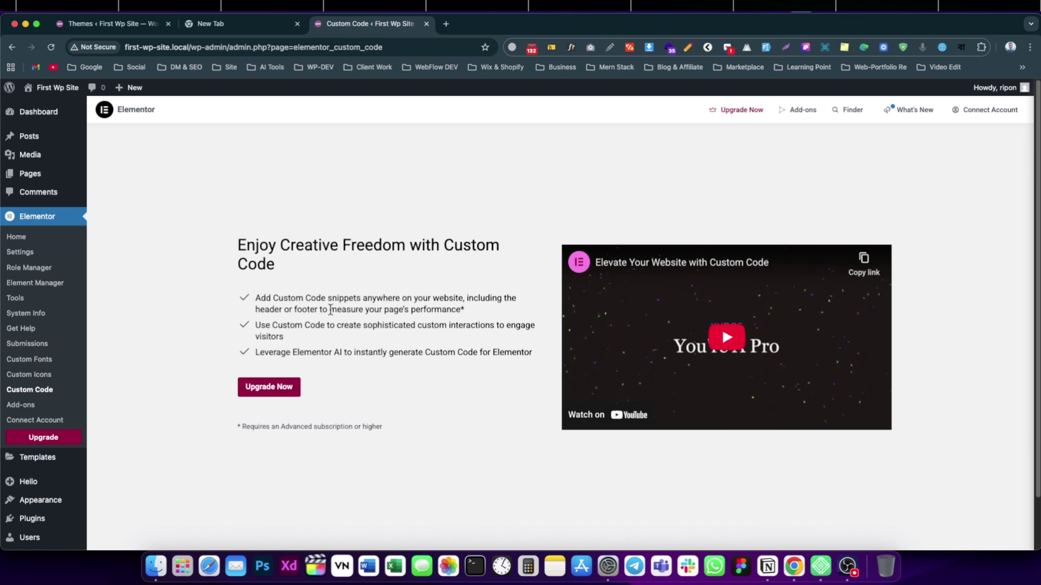
- Browse Elementor's Add-ons catalogue from Elementor Pro and Site Mailer down through the third-party plugins
{"action": "left_click", "coordinate": [19, 406]}
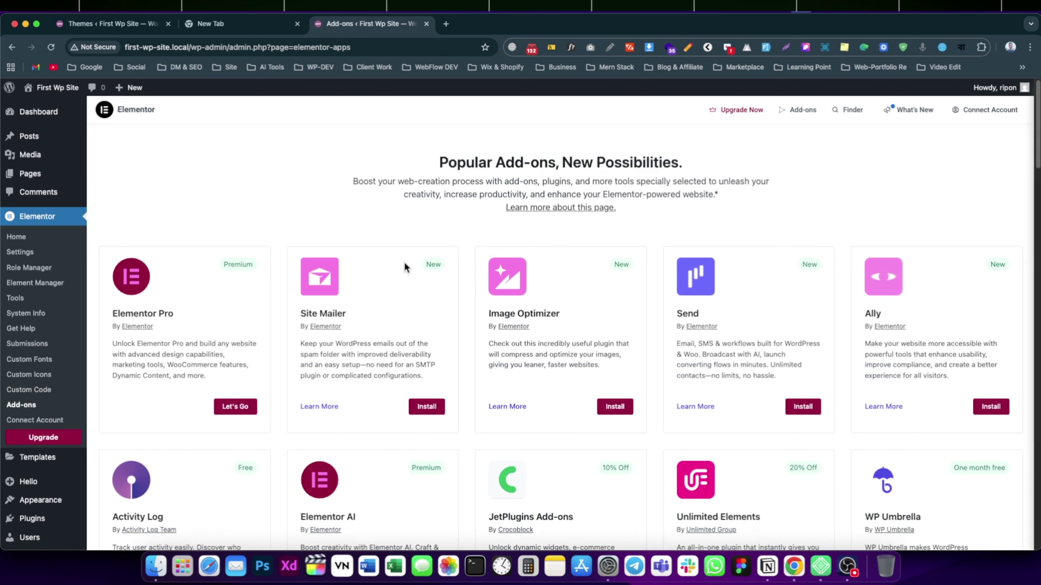
{"action": "scroll", "coordinate": [442, 324], "scroll_direction": "down", "scroll_amount": 1}
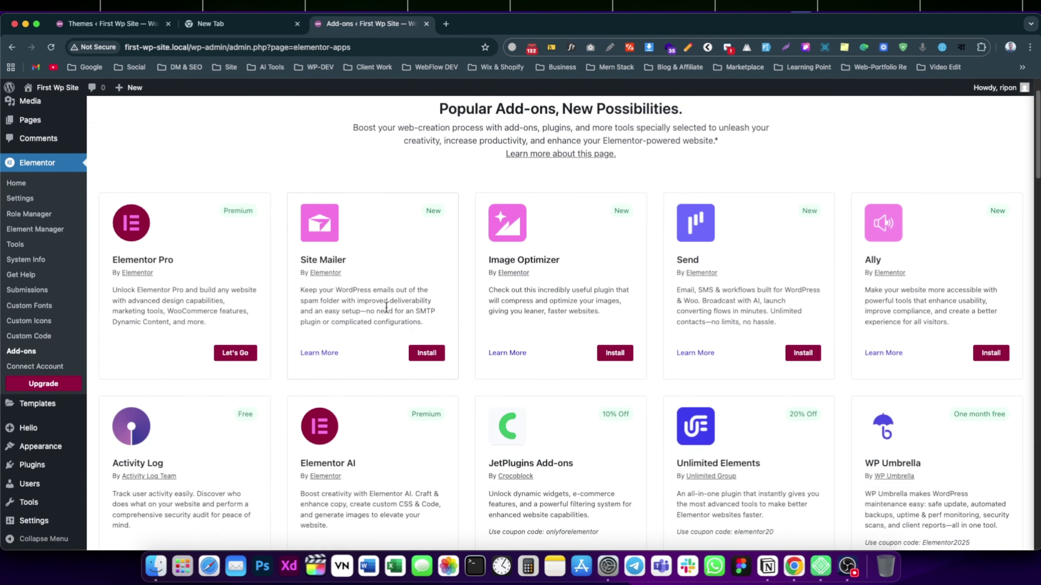
{"action": "scroll", "coordinate": [502, 275], "scroll_direction": "down", "scroll_amount": 7}
{"action": "scroll", "coordinate": [792, 327], "scroll_direction": "down", "scroll_amount": 7}
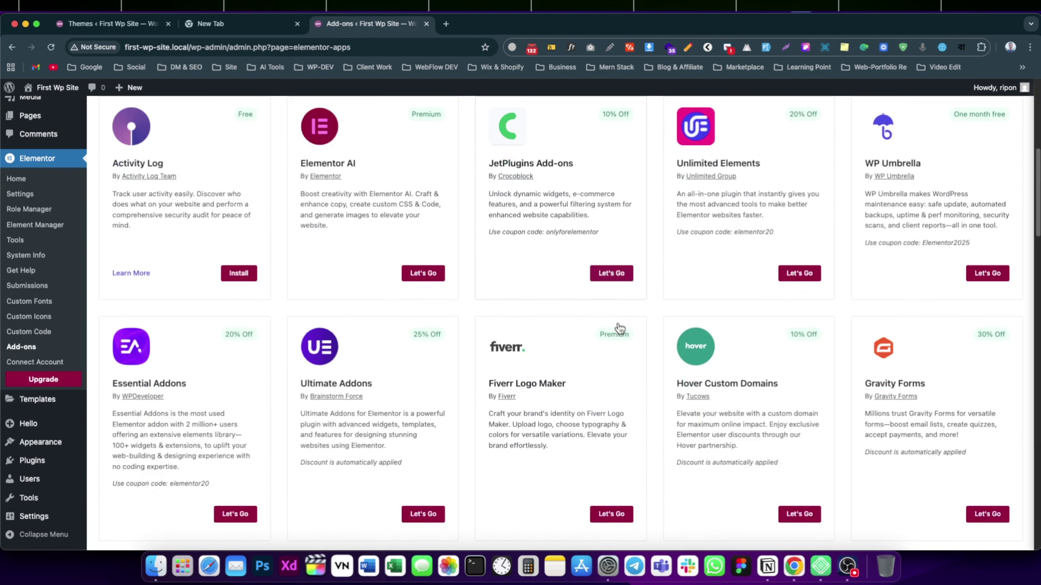
{"action": "scroll", "coordinate": [552, 328], "scroll_direction": "down", "scroll_amount": 4}
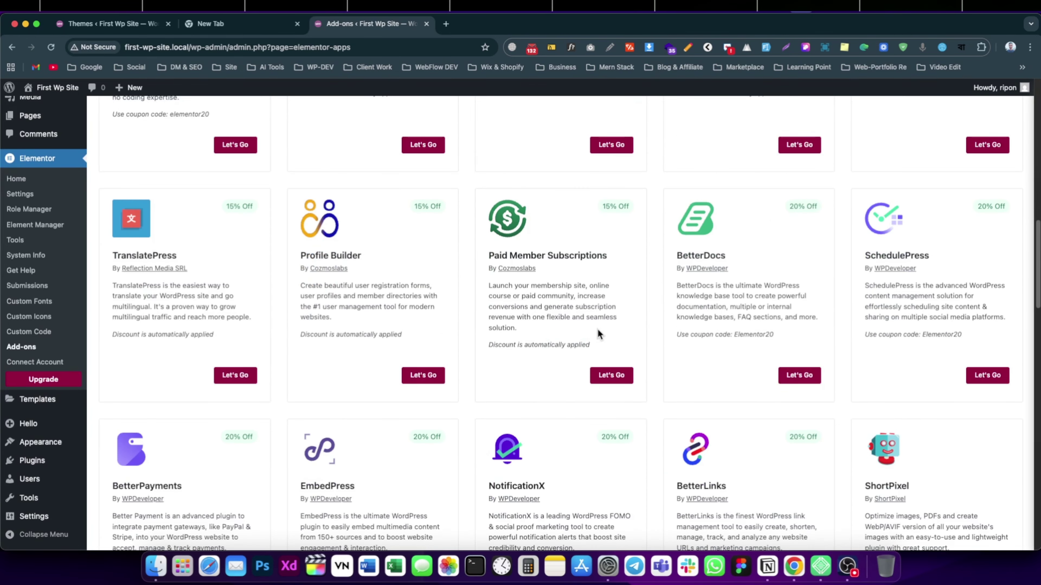
{"action": "scroll", "coordinate": [542, 344], "scroll_direction": "down", "scroll_amount": 7}
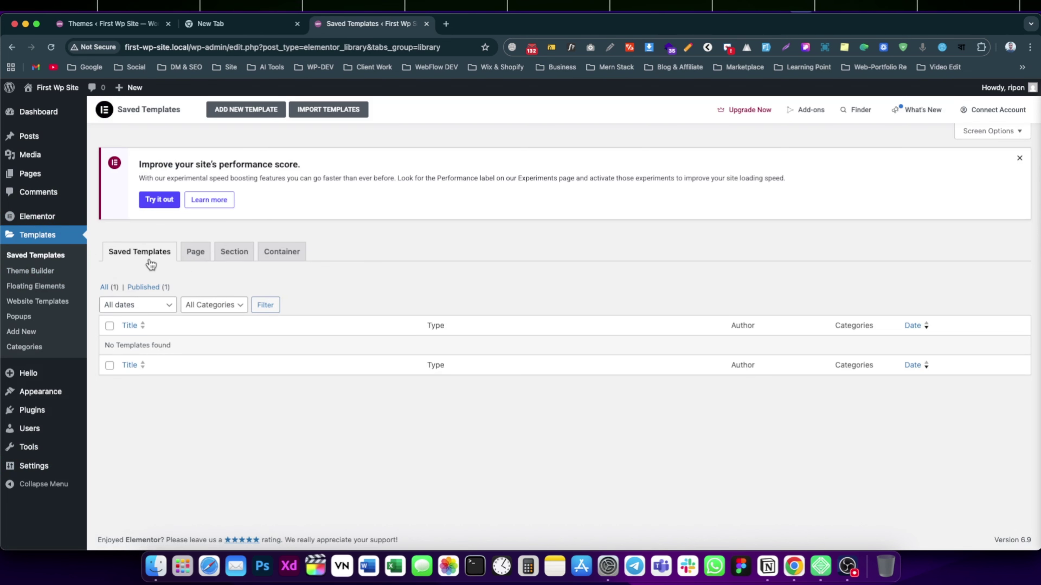
- Check the Page, Section and Container lists under Saved Templates and dismiss the site performance score notice
{"action": "left_click", "coordinate": [137, 251]}
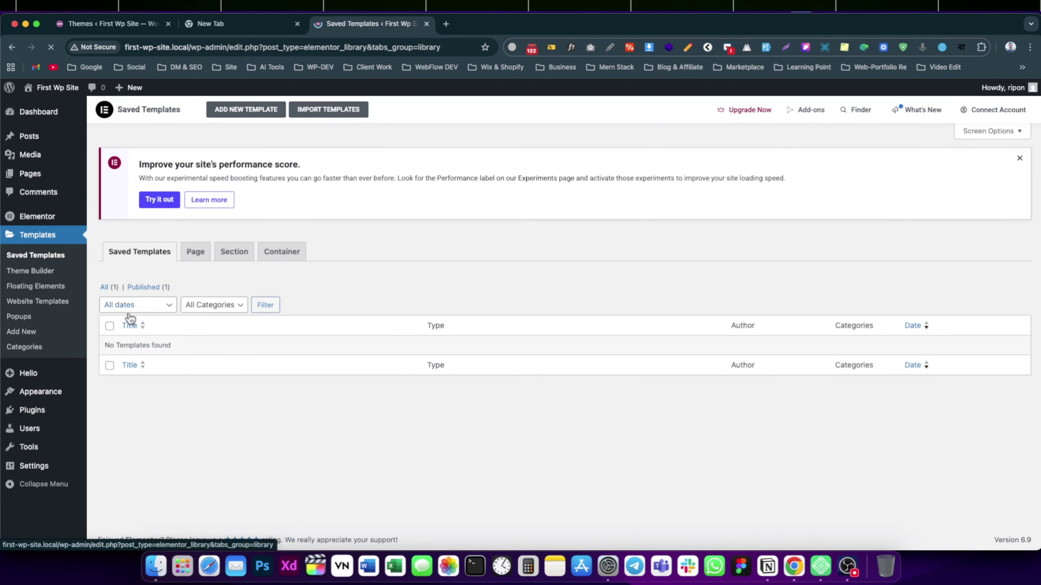
{"action": "left_click", "coordinate": [195, 252]}
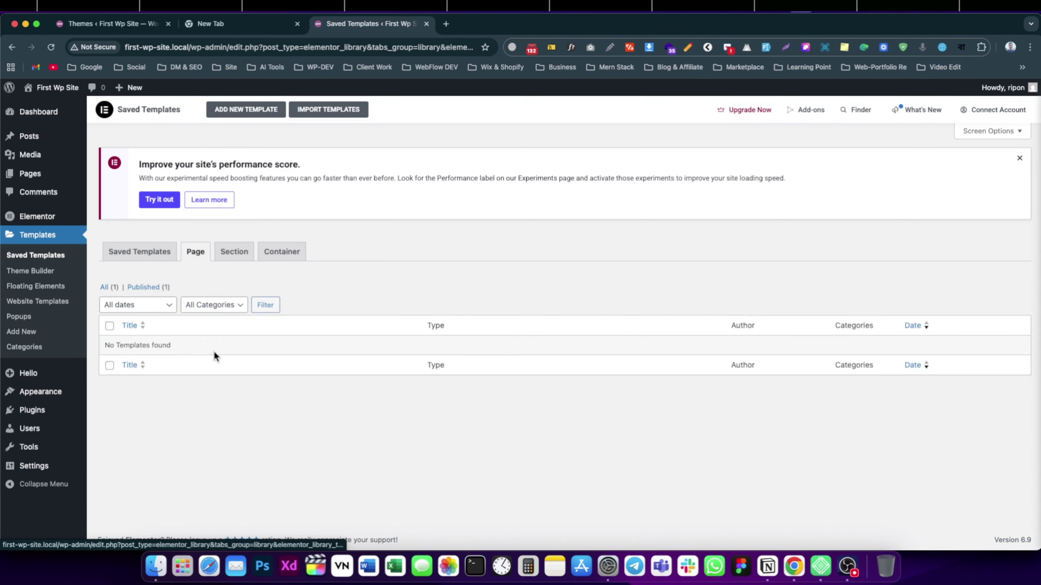
{"action": "left_click", "coordinate": [236, 256]}
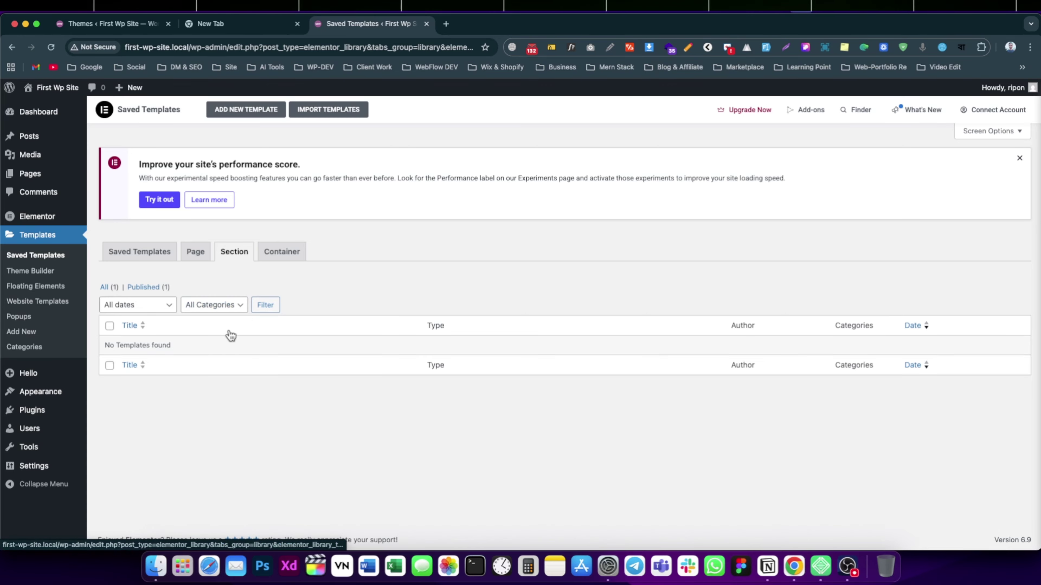
{"action": "left_click", "coordinate": [278, 256]}
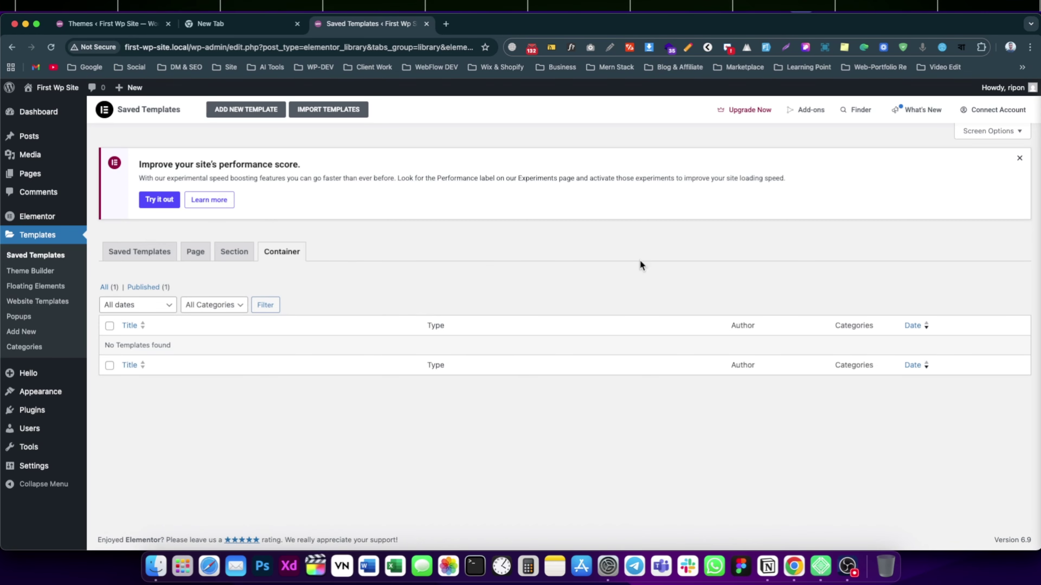
{"action": "left_click", "coordinate": [1020, 158]}
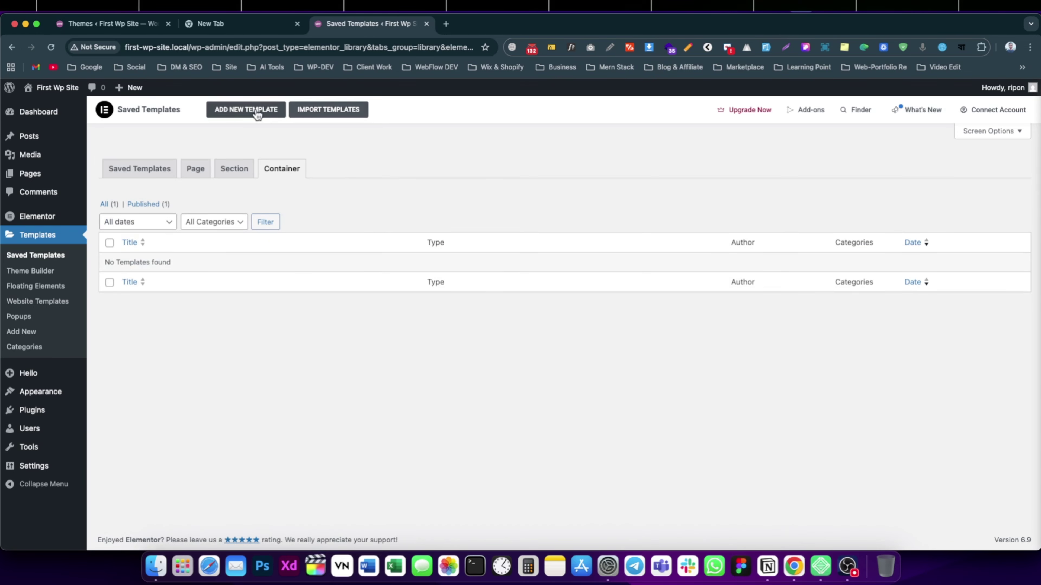
- Examine the template types and name field offered for a new template, then close the dialog without creating one
{"action": "left_click", "coordinate": [233, 121]}
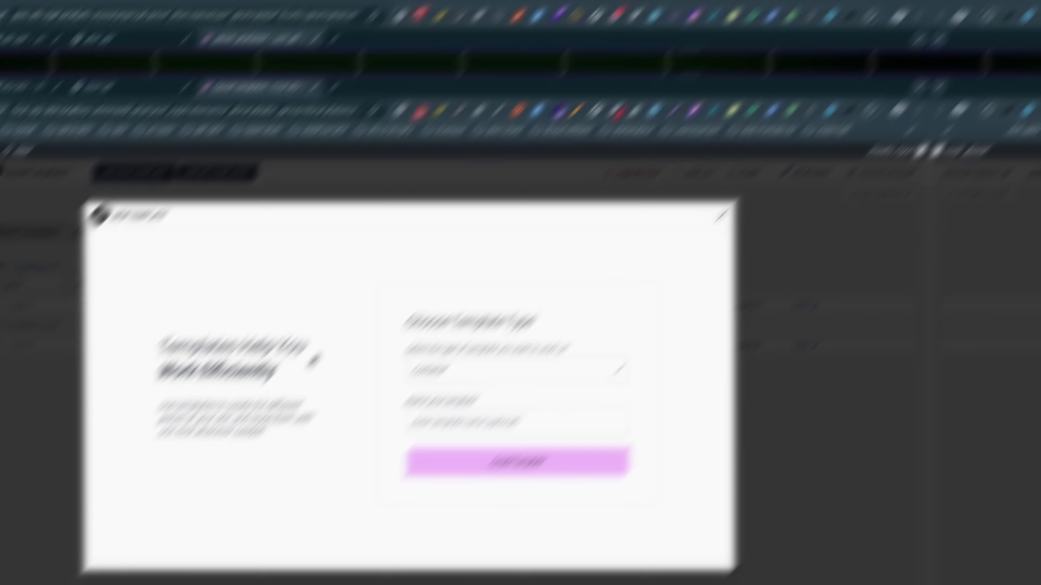
{"action": "left_click", "coordinate": [582, 308]}
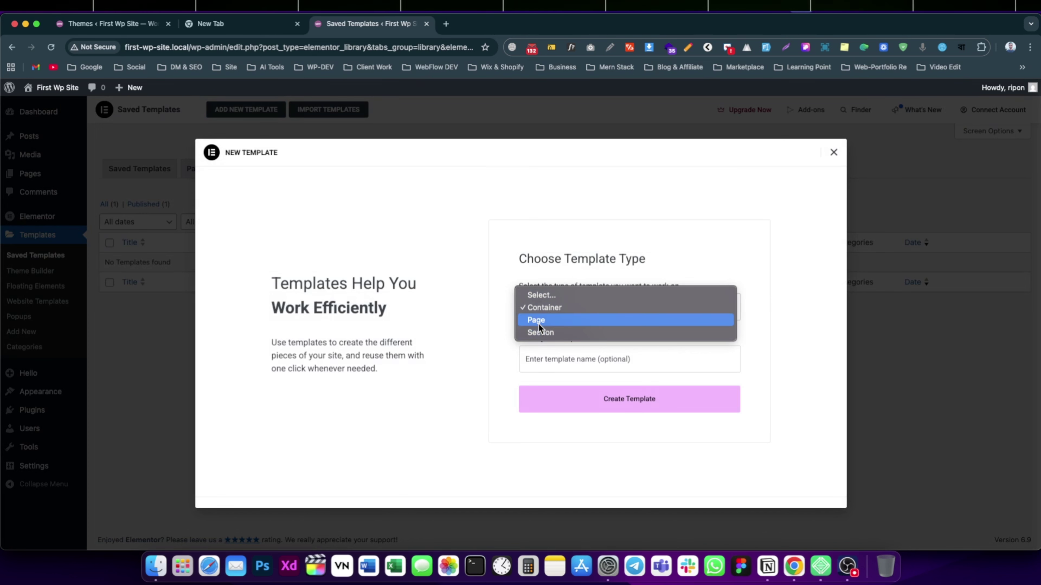
{"action": "left_click", "coordinate": [557, 277]}
{"action": "left_click", "coordinate": [564, 366]}
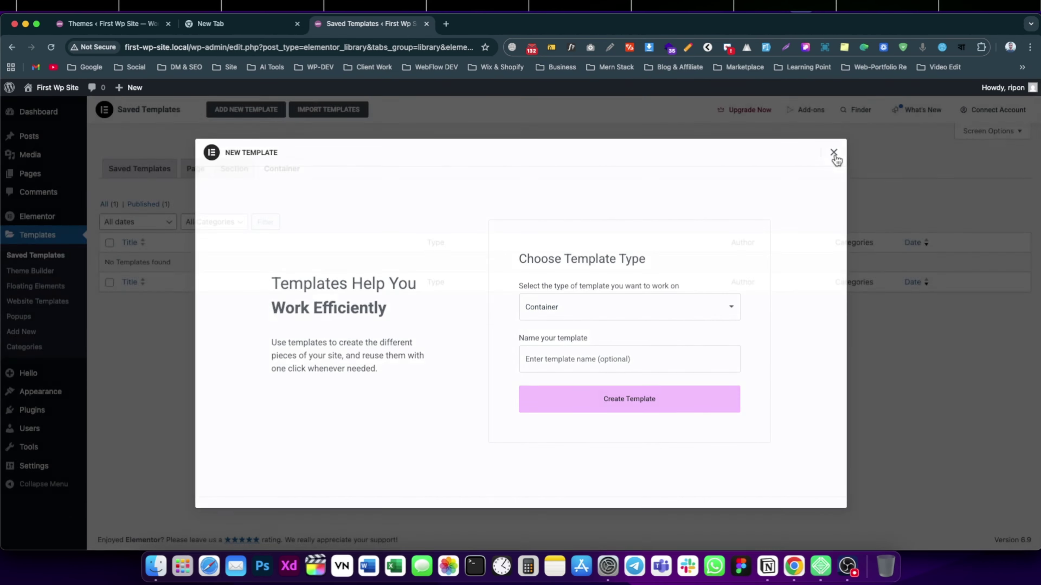
{"action": "left_click", "coordinate": [834, 152]}
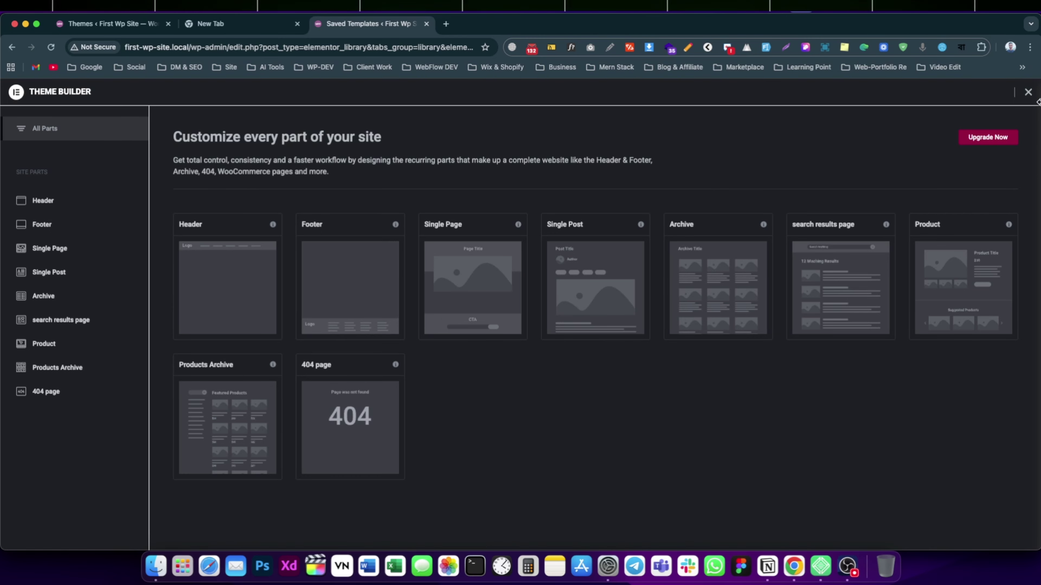
- Leave the Theme Builder, view the Floating Elements page and browse the Website Templates library
{"action": "left_click", "coordinate": [1028, 92]}
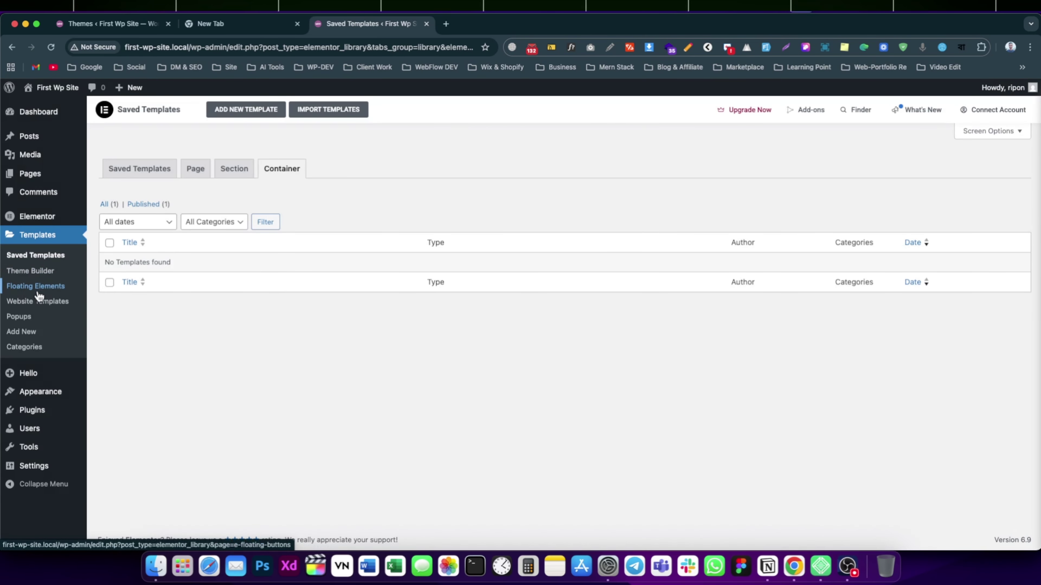
{"action": "left_click", "coordinate": [40, 292]}
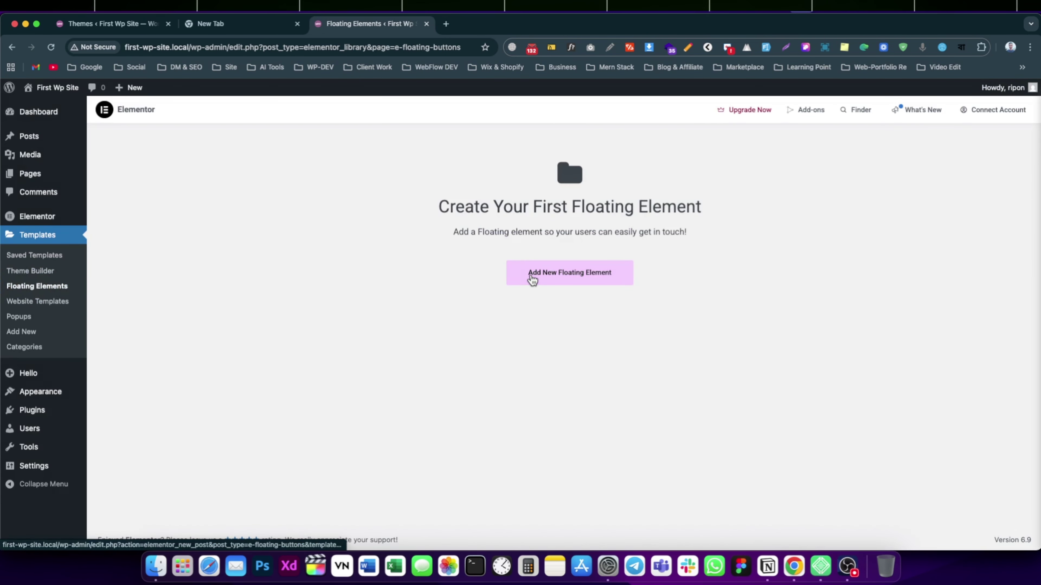
{"action": "left_click", "coordinate": [37, 302]}
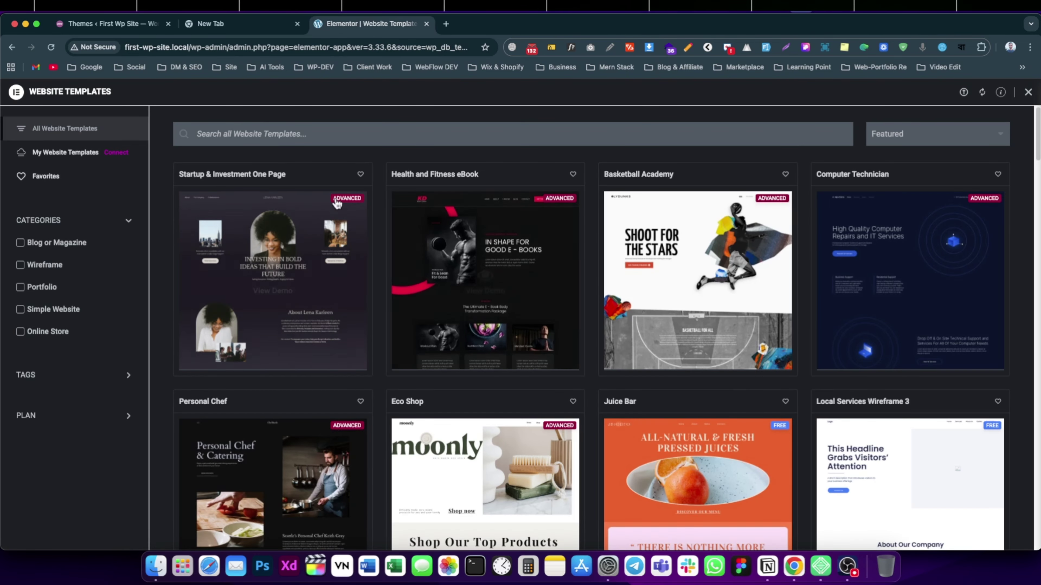
{"action": "scroll", "coordinate": [509, 338], "scroll_direction": "down", "scroll_amount": 10}
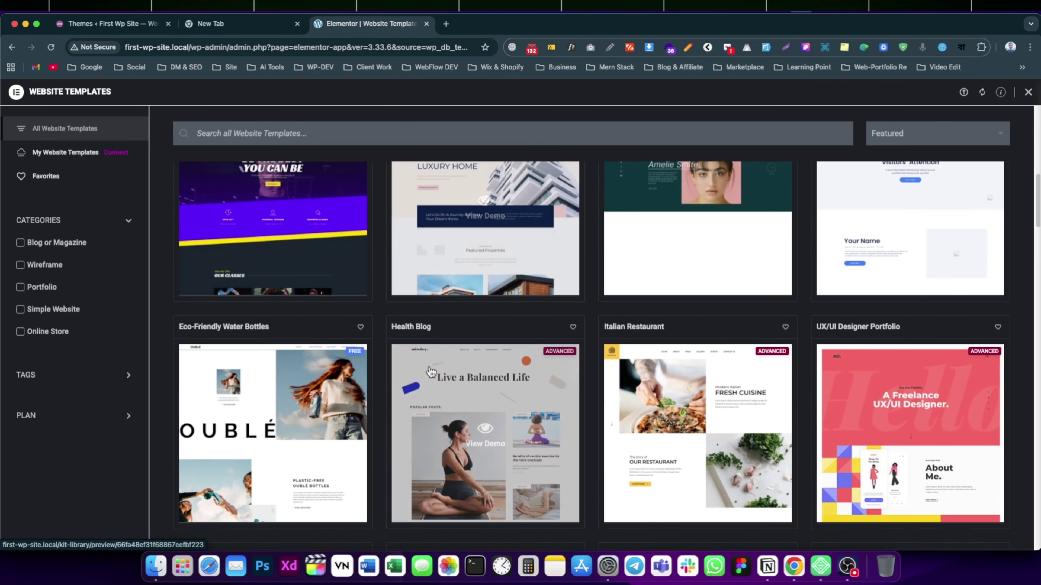
{"action": "scroll", "coordinate": [389, 340], "scroll_direction": "up", "scroll_amount": 10}
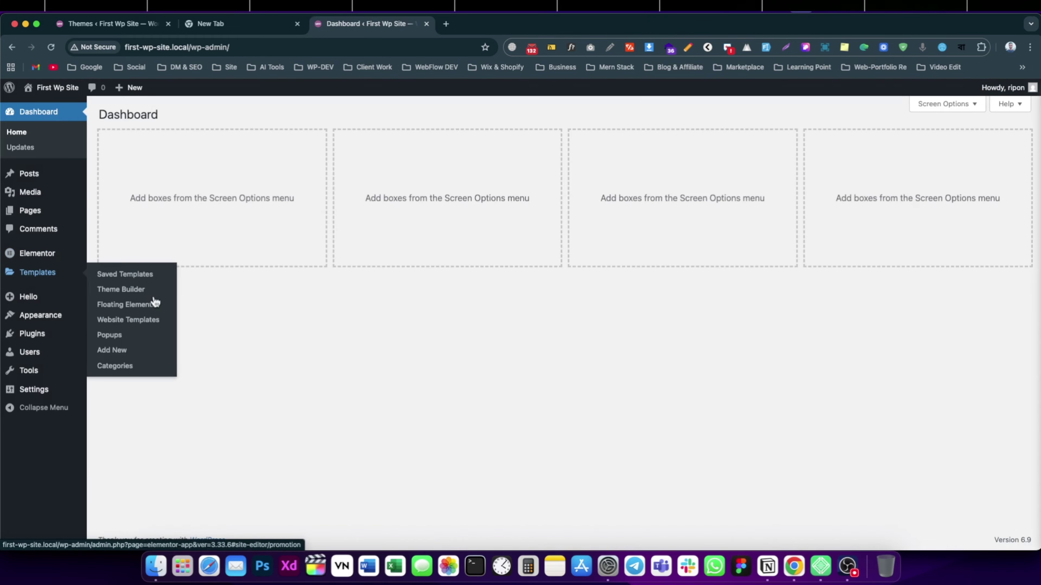
- Review the Popups page, the template Categories form and the site parts in the Theme Builder
{"action": "left_click", "coordinate": [117, 337]}
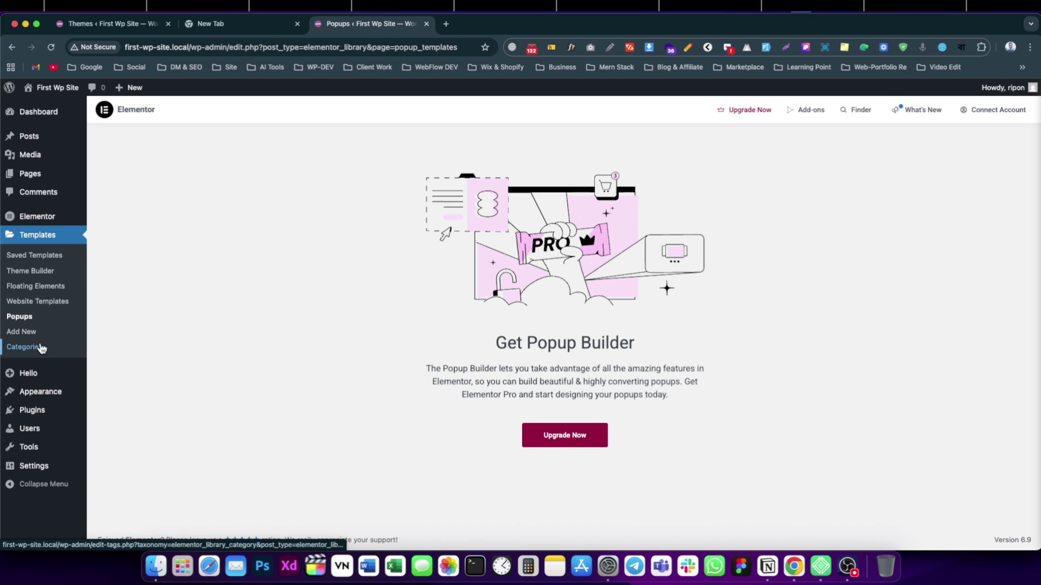
{"action": "left_click", "coordinate": [37, 348]}
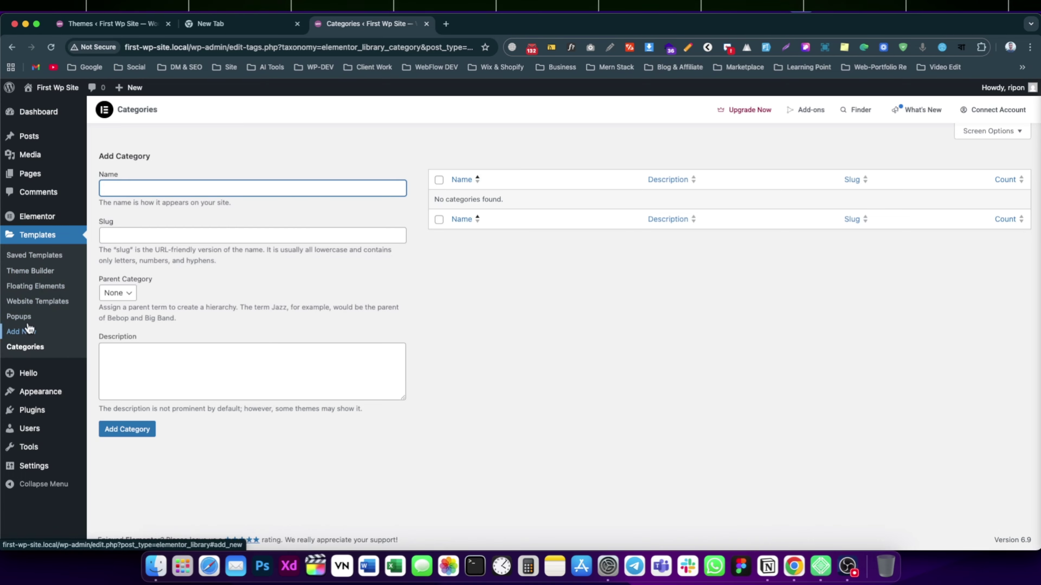
{"action": "left_click", "coordinate": [29, 271]}
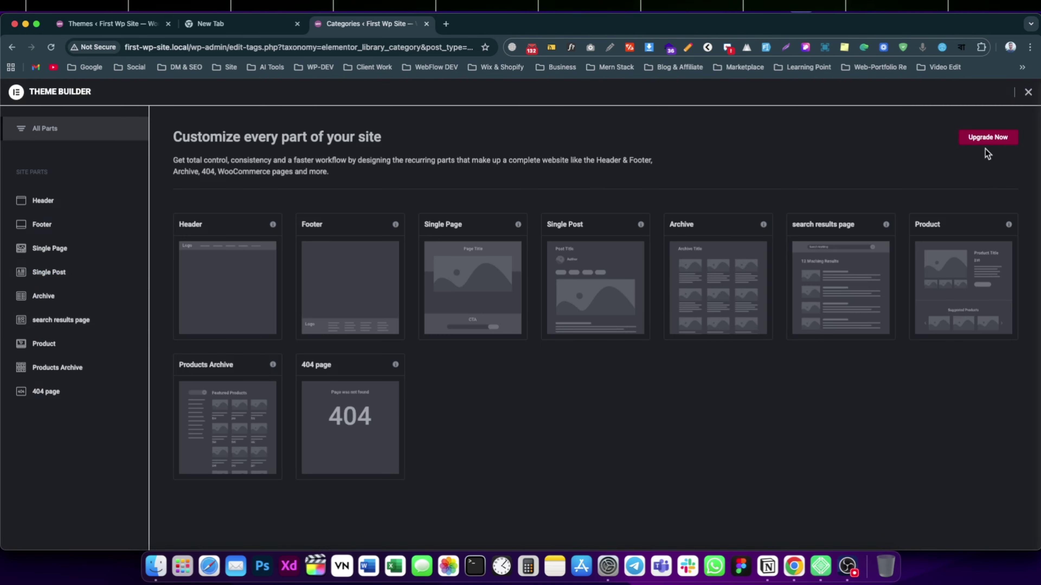
{"action": "left_click", "coordinate": [1029, 92]}
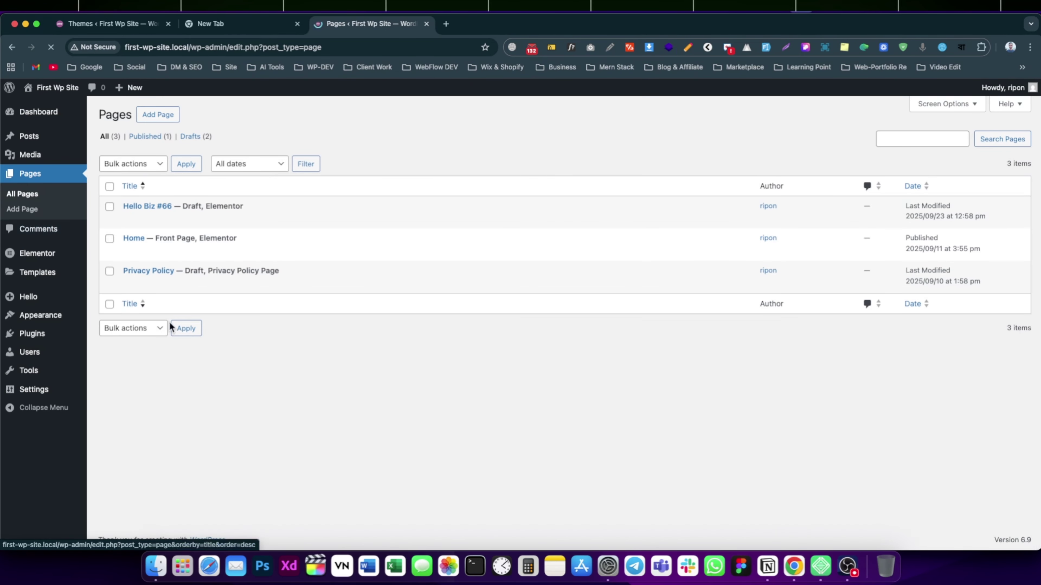
- In the Pages list, compare the editing actions available for Hello Biz #66, Home and Privacy Policy
{"action": "mouse_move", "coordinate": [154, 216]}
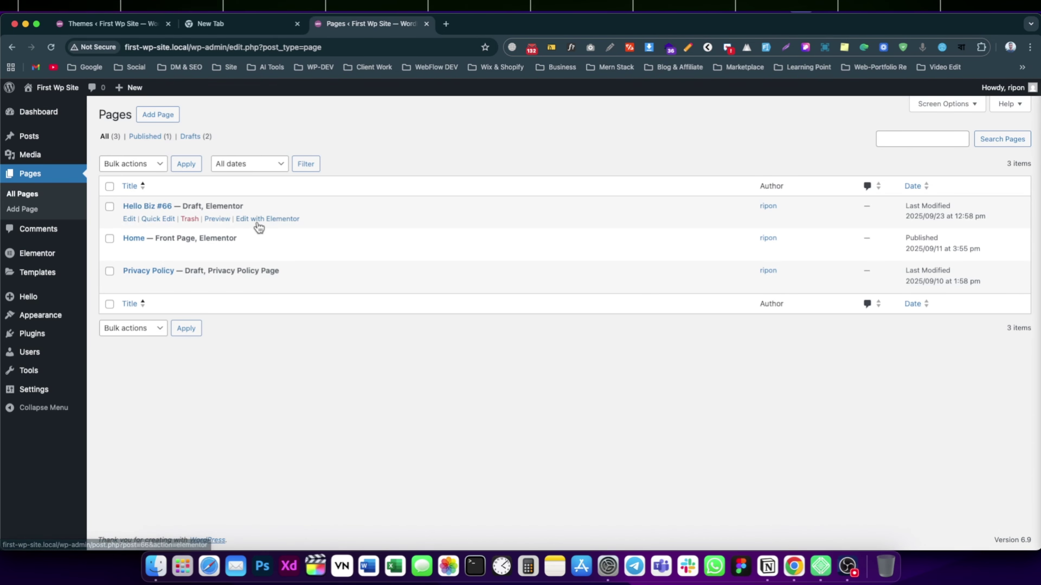
{"action": "mouse_move", "coordinate": [162, 236]}
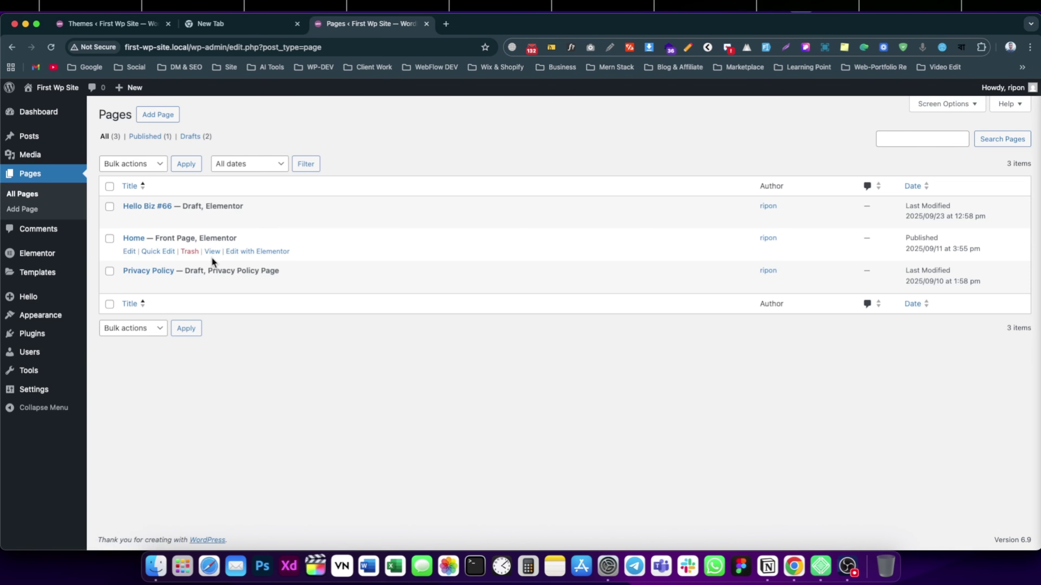
{"action": "mouse_move", "coordinate": [181, 272]}
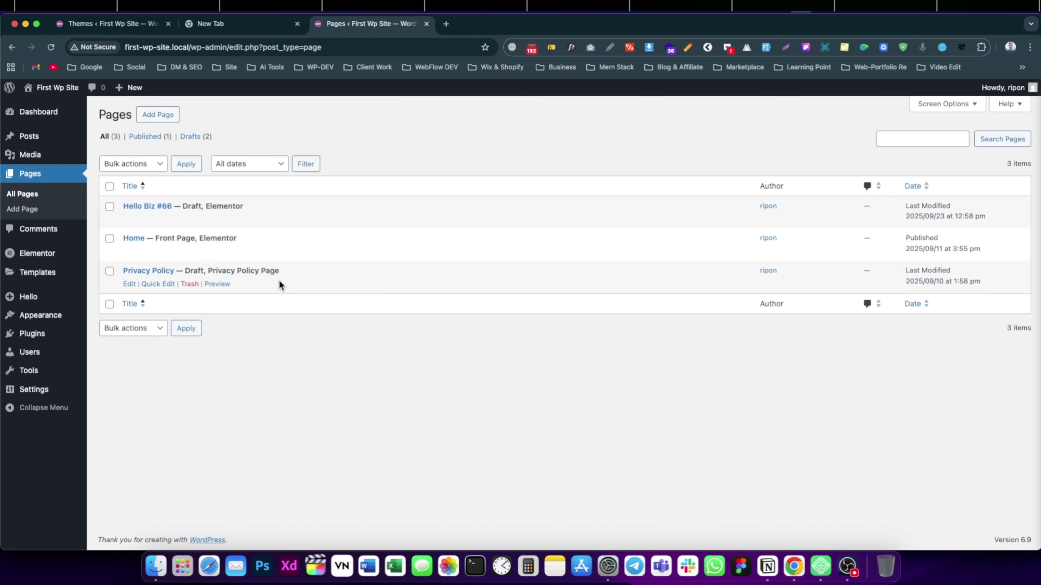
- Open the Privacy Policy page for editing in a separate tab and switch it to the Elementor editor
{"action": "left_click", "coordinate": [130, 284], "text": "super"}
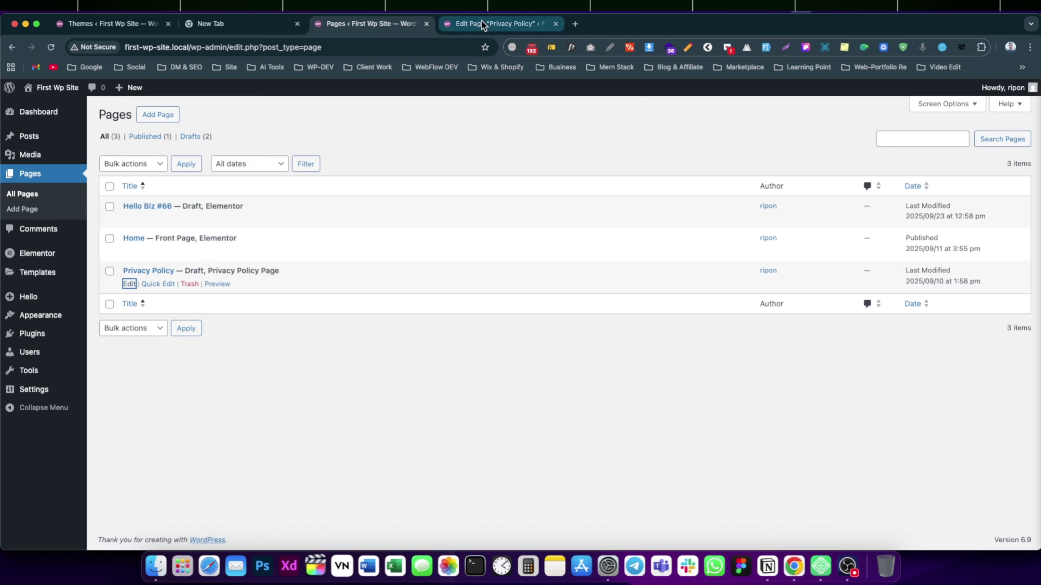
{"action": "left_click", "coordinate": [496, 23]}
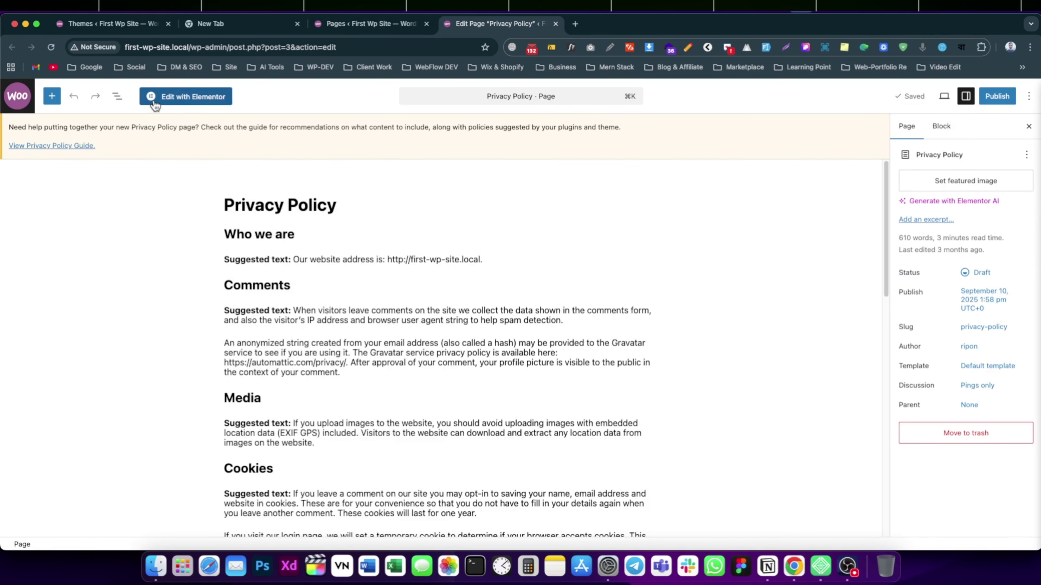
{"action": "left_click", "coordinate": [192, 104]}
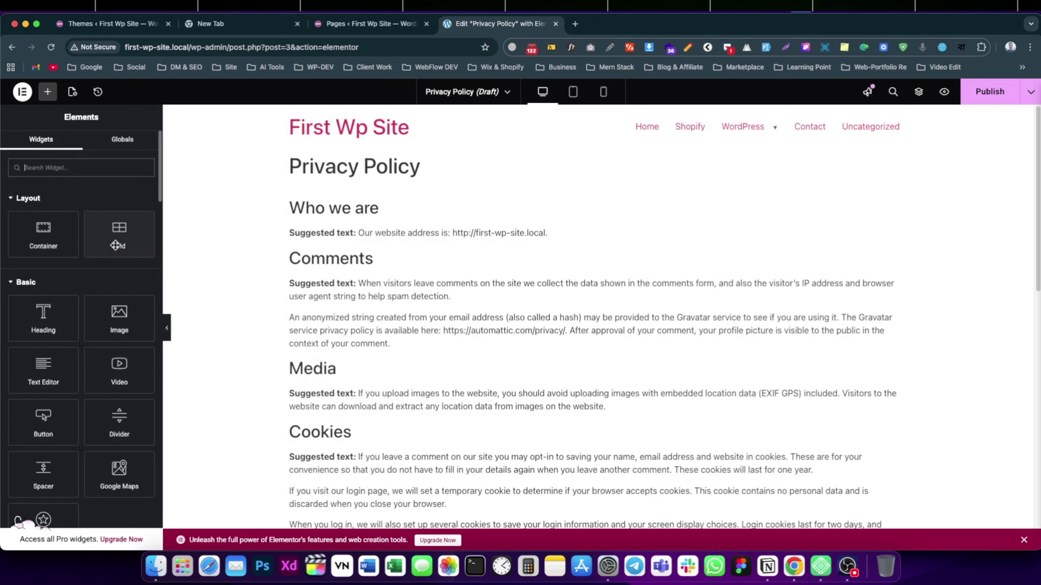
- Look over the Elementor widget list and the additional save and view options offered for the Privacy Policy draft
{"action": "scroll", "coordinate": [86, 267], "scroll_direction": "down", "scroll_amount": 3}
{"action": "scroll", "coordinate": [88, 292], "scroll_direction": "up", "scroll_amount": 3}
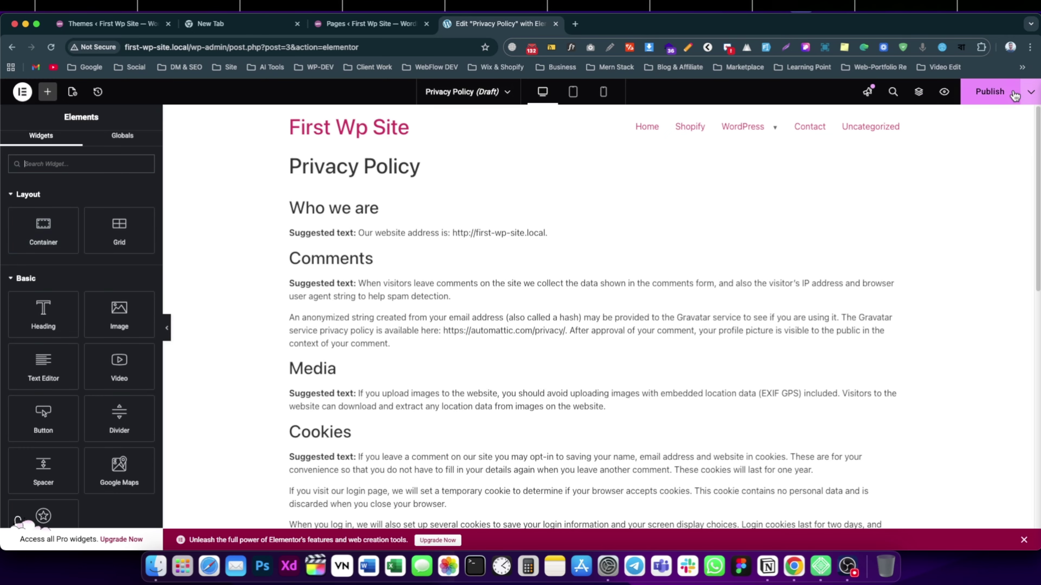
{"action": "left_click", "coordinate": [1029, 94]}
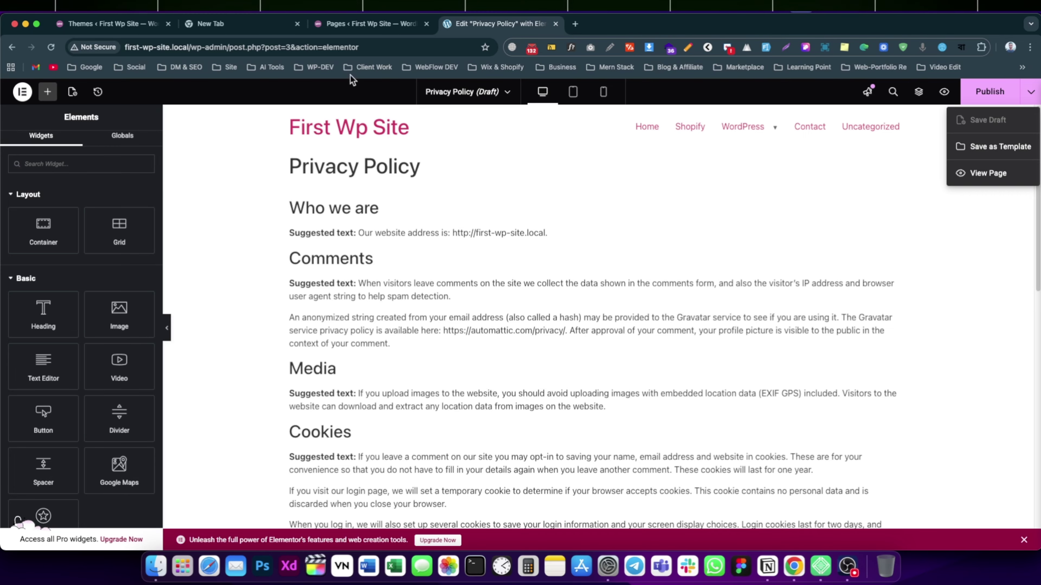
- Return to the Pages list, refresh it and check the Elementor label on the Privacy Policy entry
{"action": "left_click", "coordinate": [369, 23]}
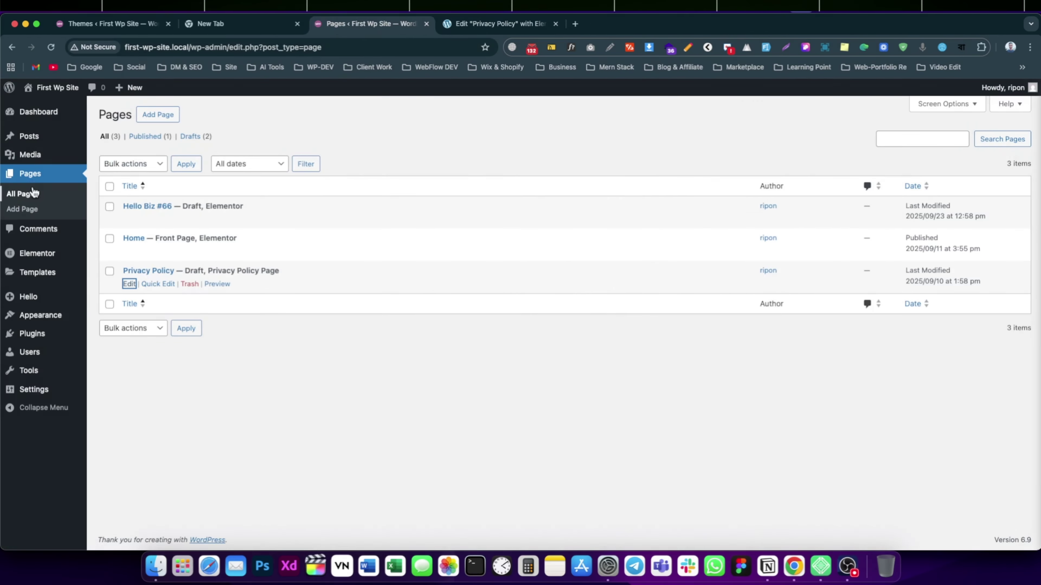
{"action": "left_click", "coordinate": [32, 196]}
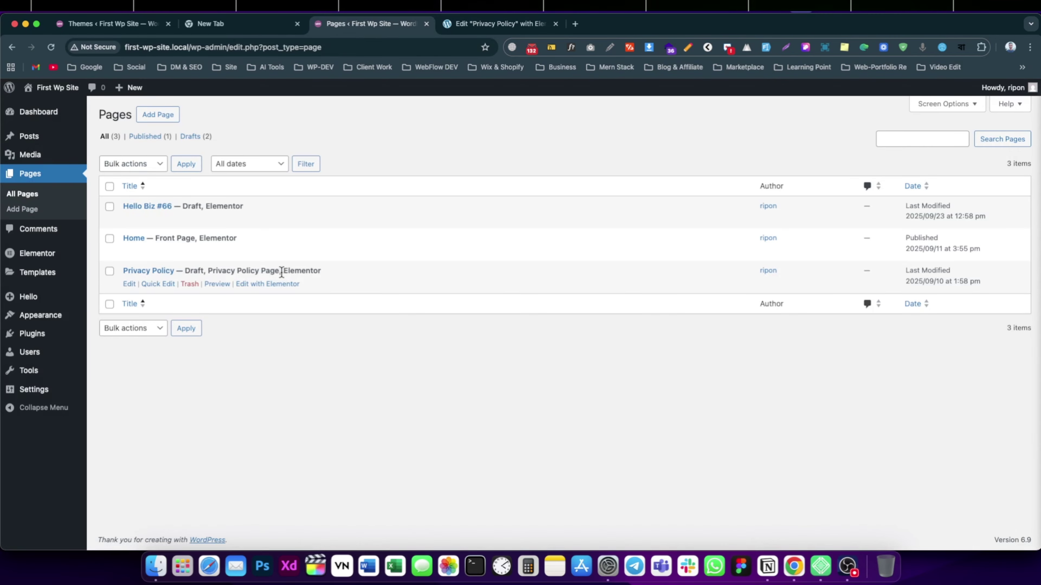
{"action": "left_click_drag", "start_coordinate": [281, 272], "coordinate": [336, 268]}
{"action": "left_click", "coordinate": [320, 341]}
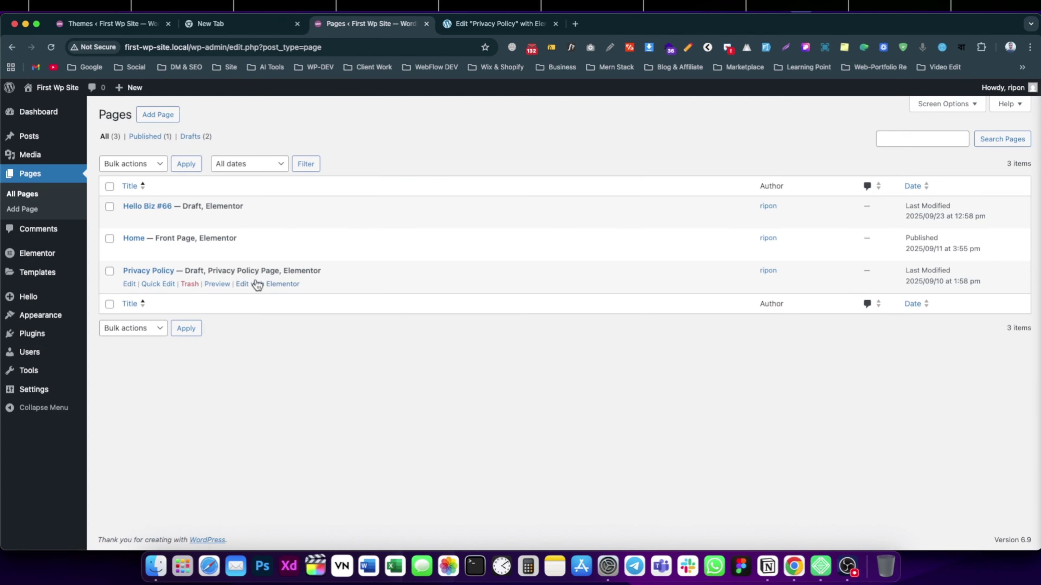
- Open Privacy Policy with Elementor from the Pages list in a new tab and look through its content
{"action": "left_click", "coordinate": [261, 287]}
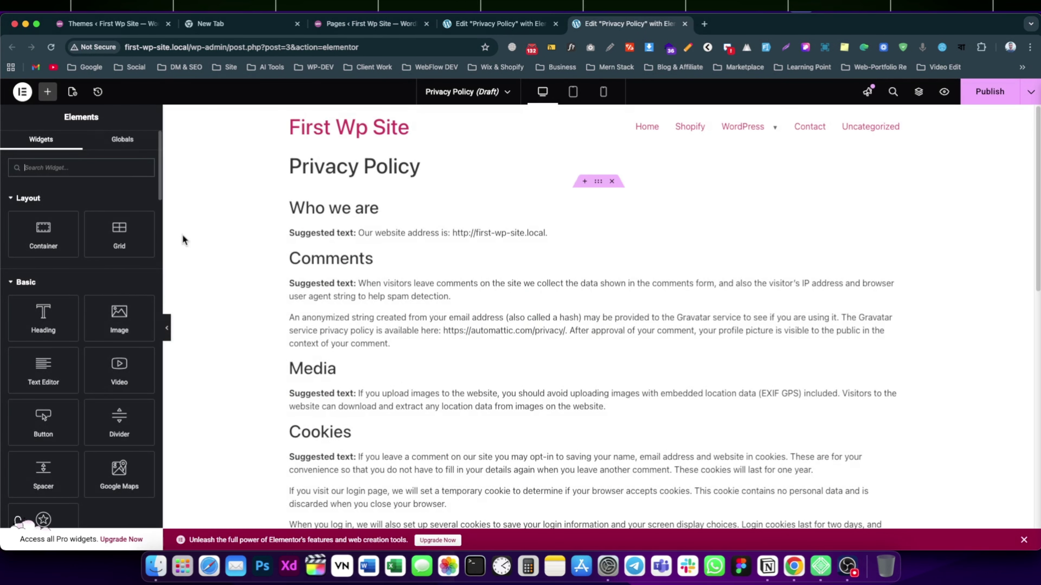
{"action": "scroll", "coordinate": [374, 290], "scroll_direction": "down", "scroll_amount": 20}
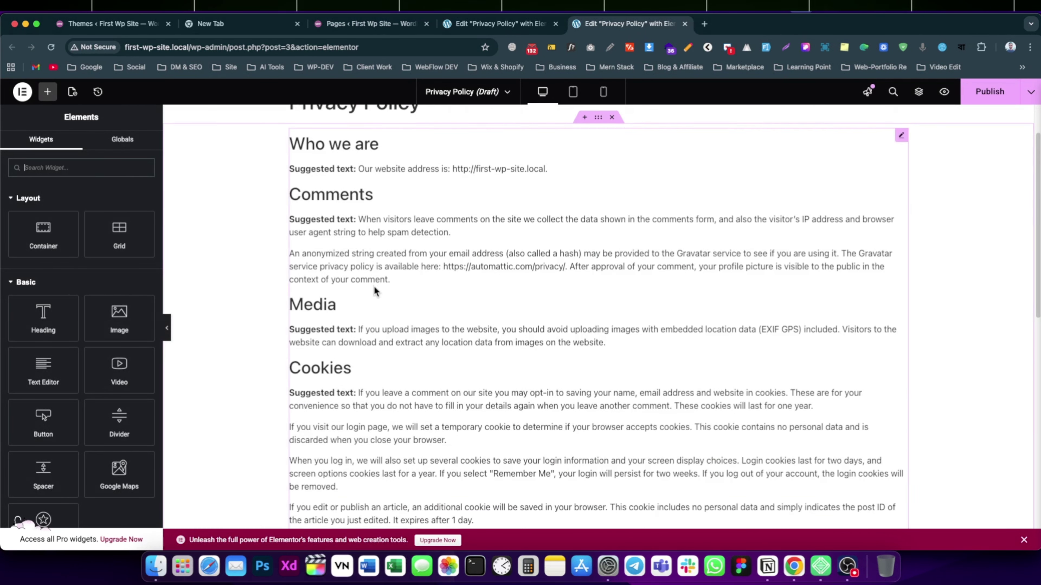
{"action": "scroll", "coordinate": [122, 285], "scroll_direction": "down", "scroll_amount": 10}
{"action": "scroll", "coordinate": [122, 285], "scroll_direction": "down", "scroll_amount": 5}
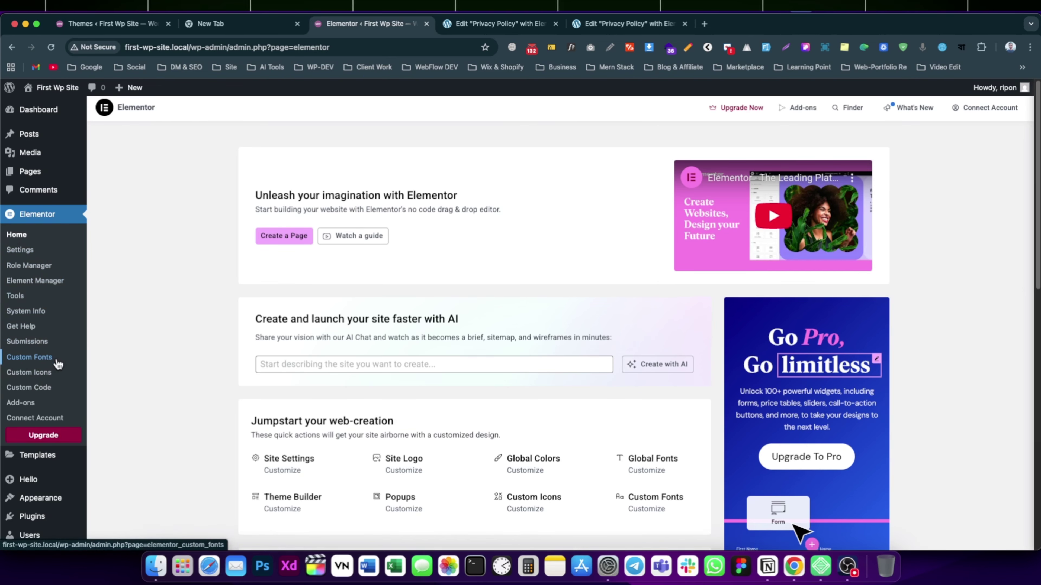
- View the Pages submenu from Elementor's home page and return to the start of the Privacy Policy page in the Elementor editor
{"action": "mouse_move", "coordinate": [54, 178]}
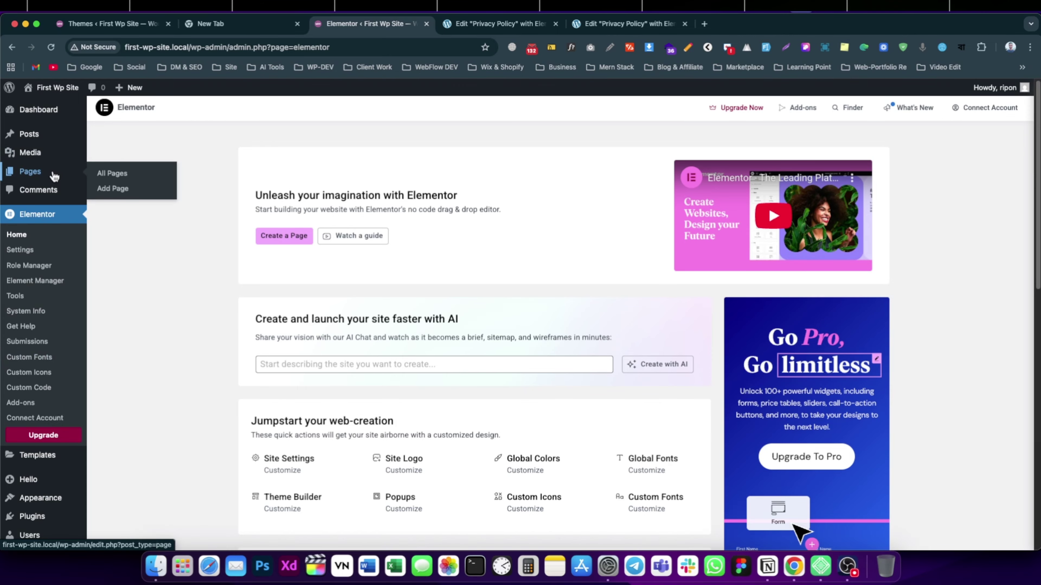
{"action": "left_click", "coordinate": [627, 23]}
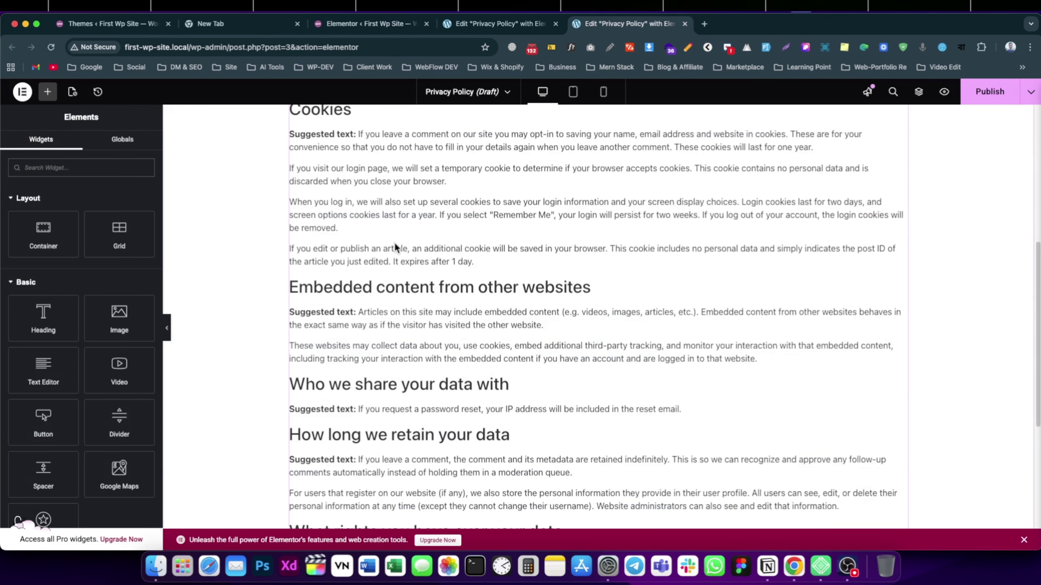
{"action": "scroll", "coordinate": [394, 243], "scroll_direction": "up", "scroll_amount": 8}
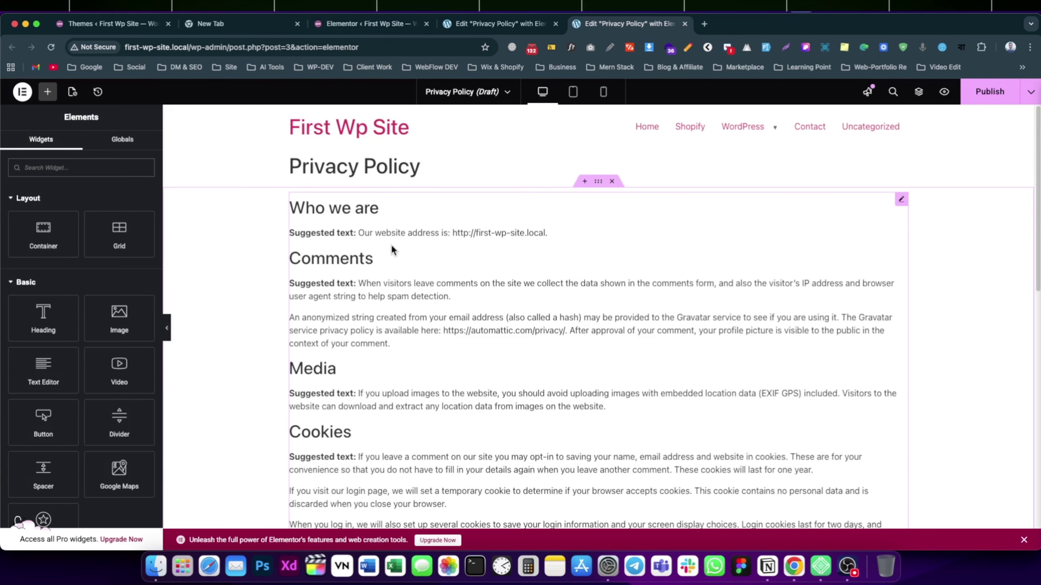